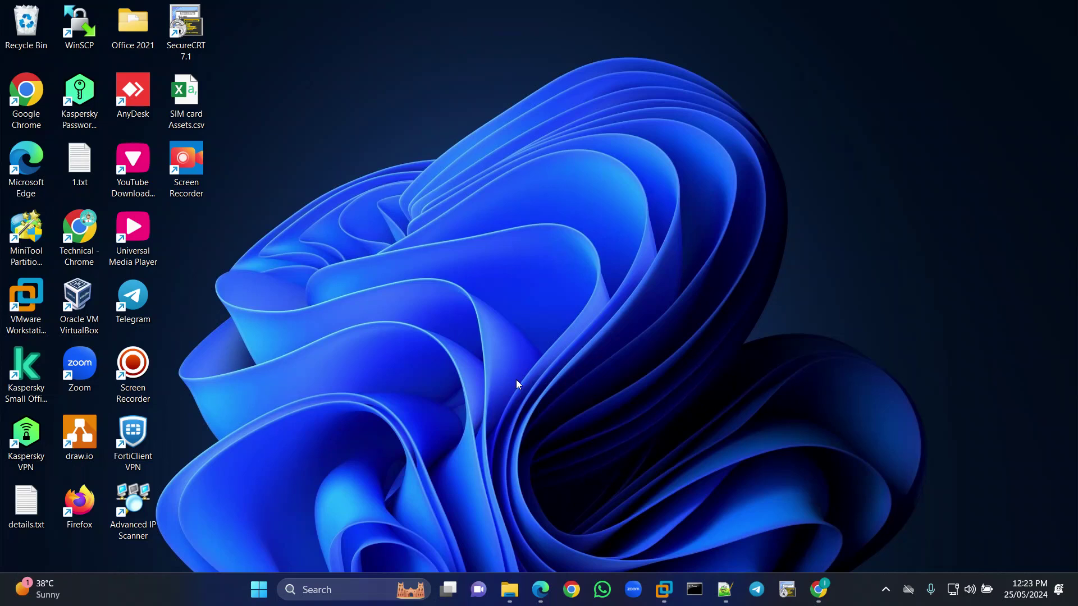
Launch VMware Workstation from its desktop shortcut to show the powered-off LABSVR-DC01 summary.
left_click(664, 590)
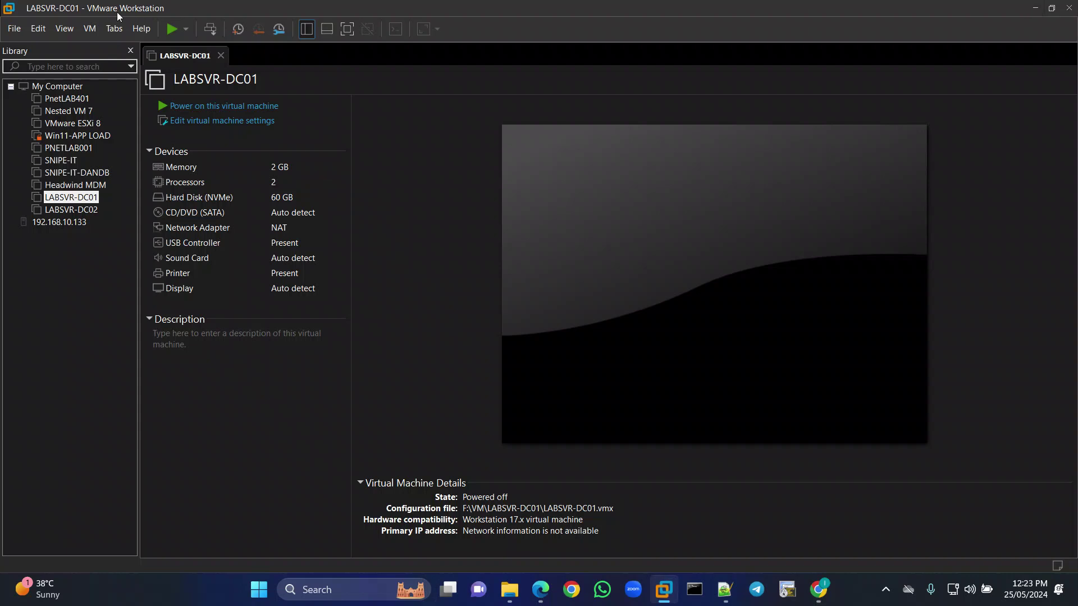
left_click(140, 28)
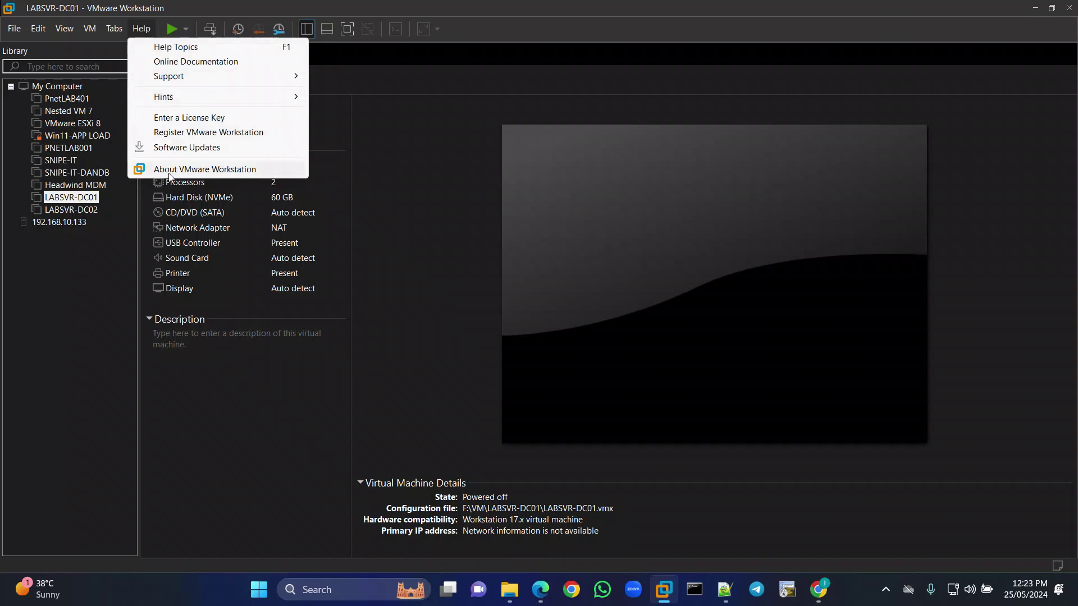
left_click(169, 174)
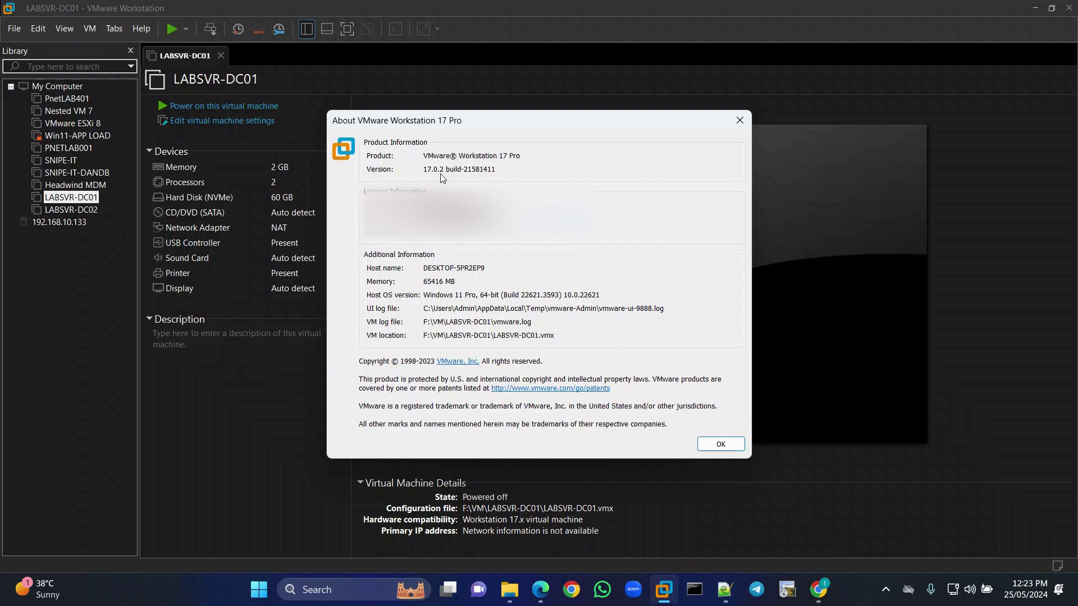
left_click(740, 121)
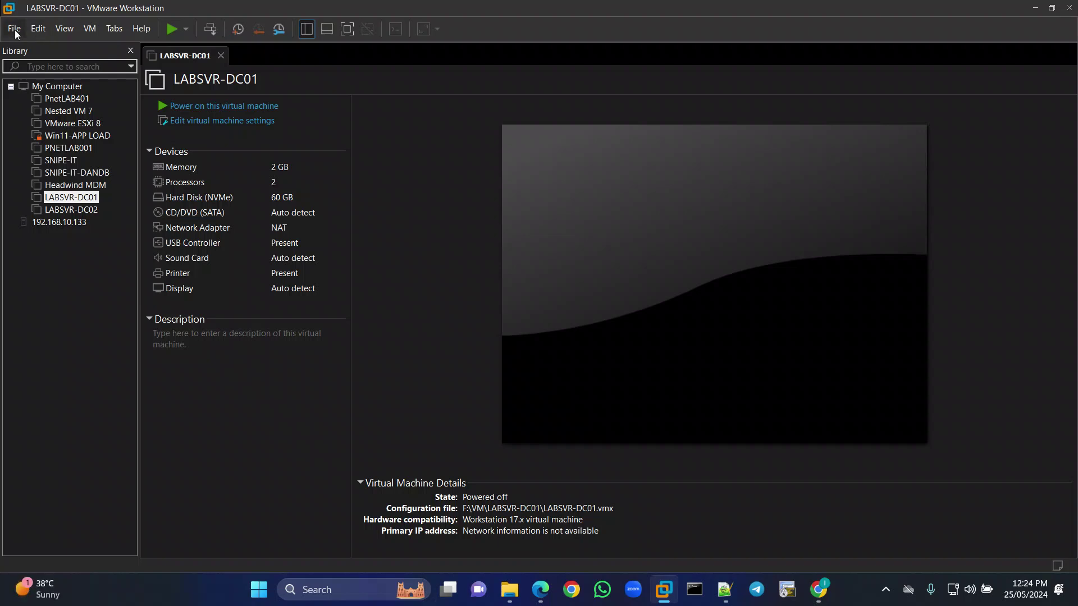
Open Chrome with the tutorial profile and search Google for 'windows server 2022'.
left_click(573, 592)
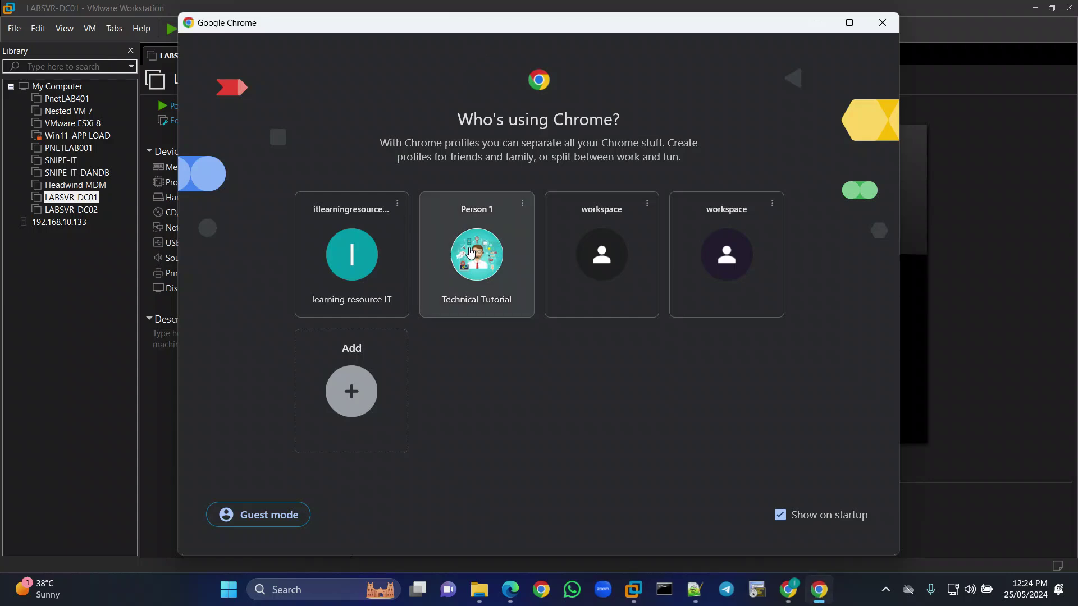
left_click(475, 250)
left_click(215, 57)
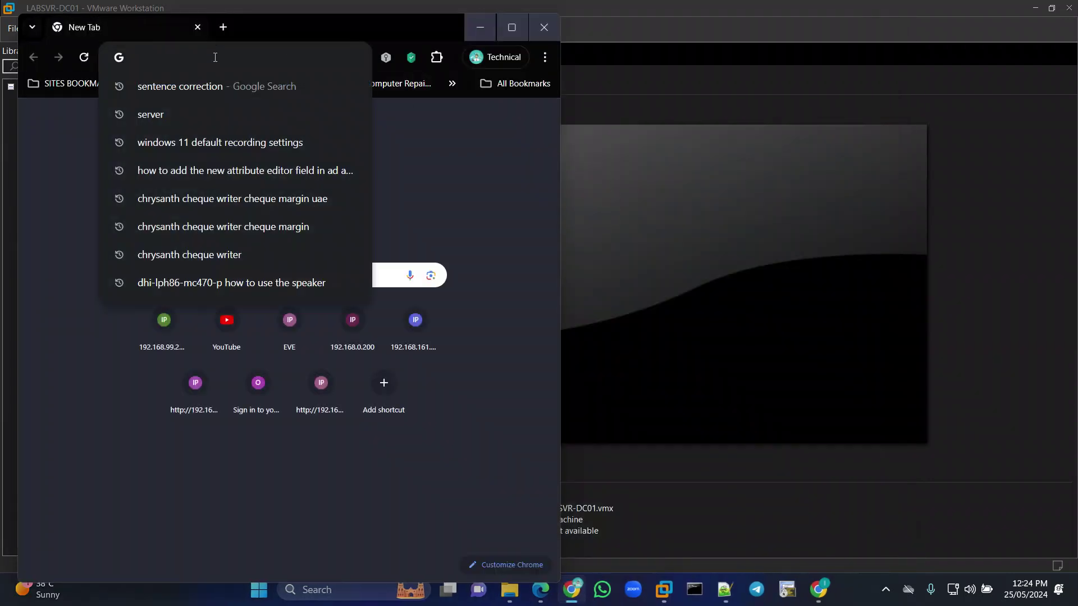
type("wind")
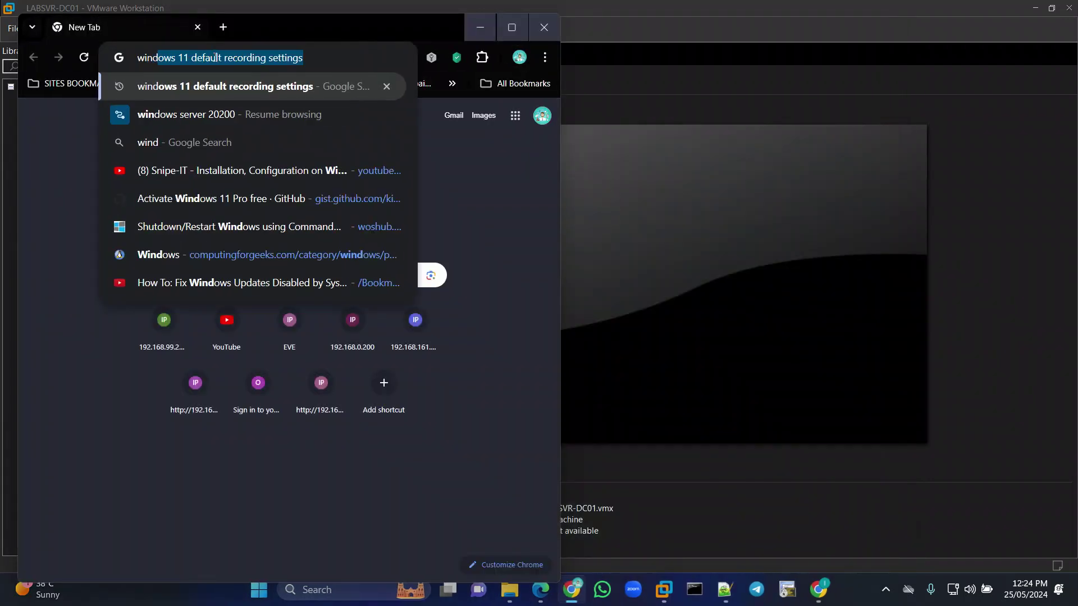
type("o")
key("BackSpace")
type("o")
key("BackSpace")
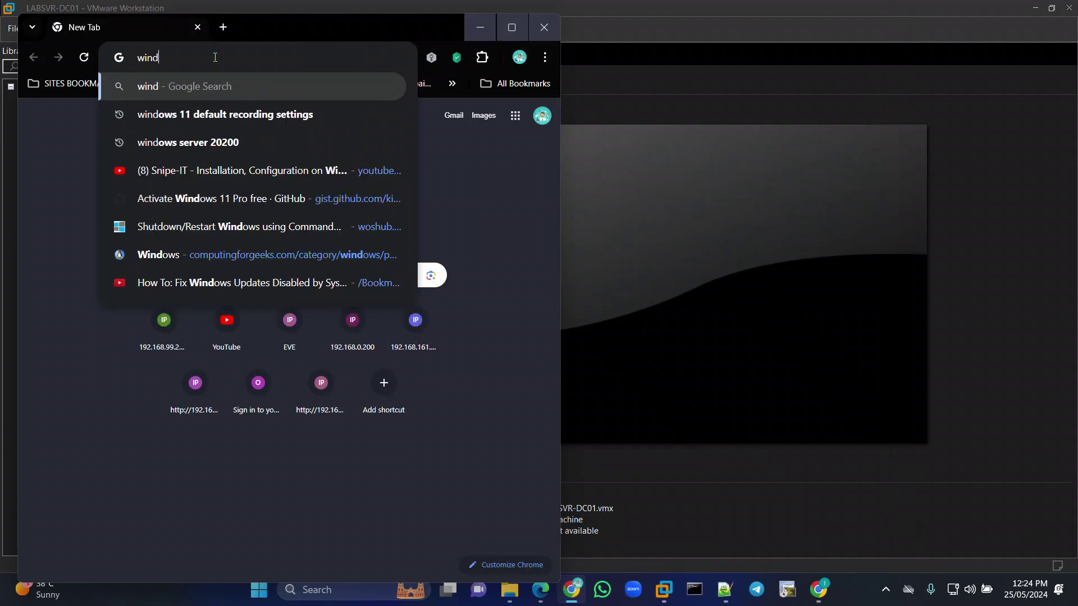
type("ows se")
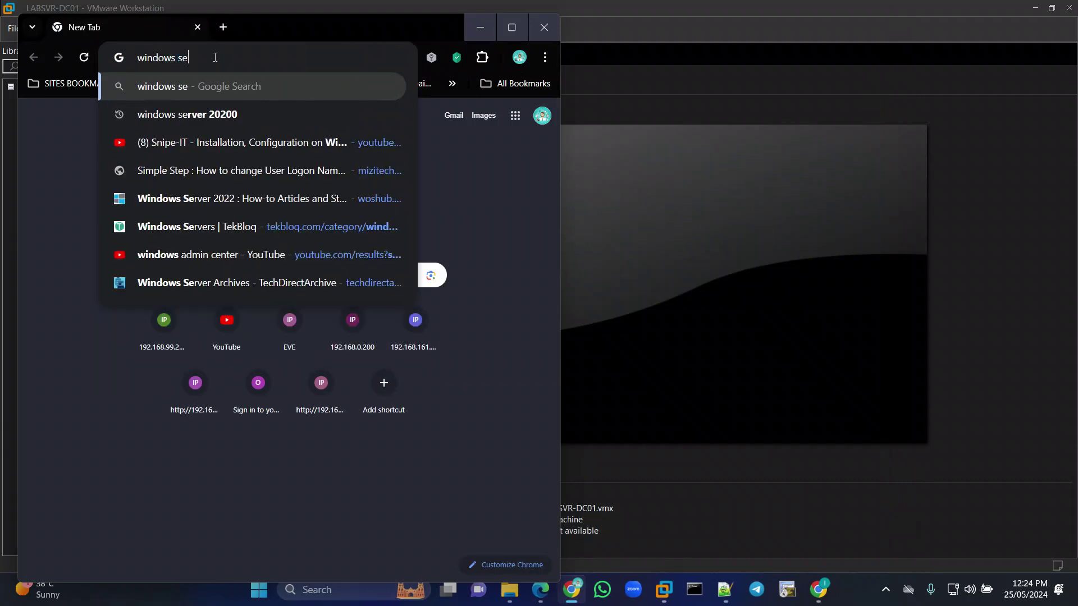
type("rver 2022")
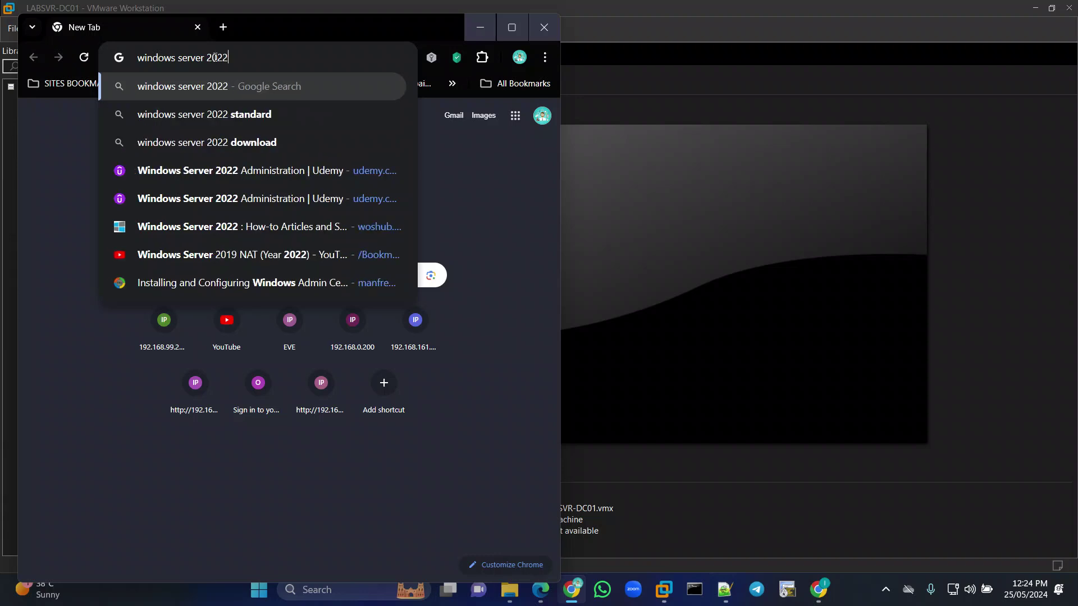
key("Return")
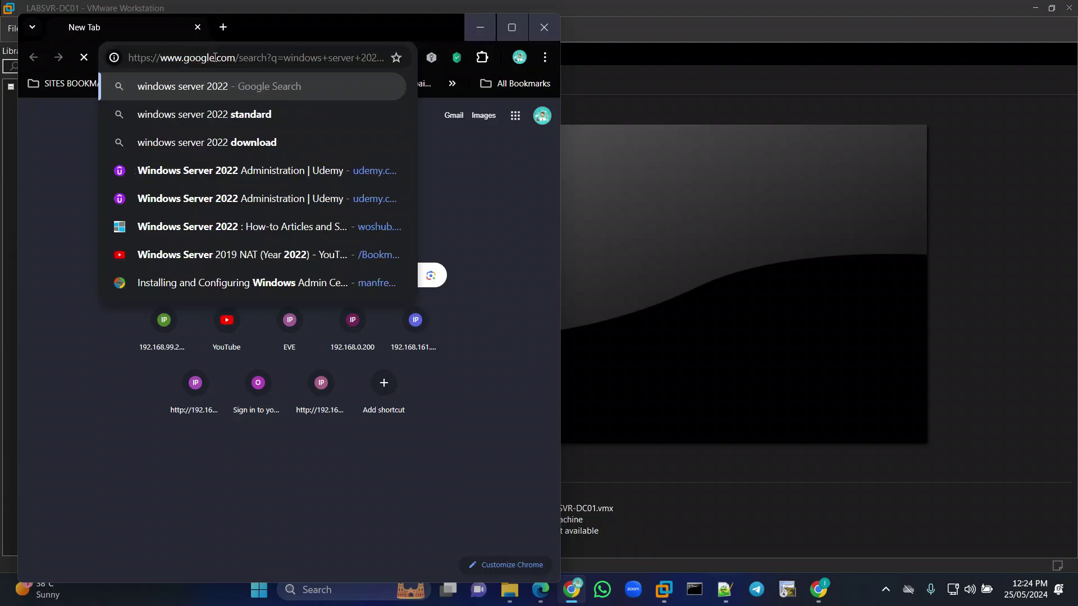
Maximise Chrome, refine the search to 'windows server 2022 standard' and open Microsoft's Buy Standard Edition page.
left_click(510, 30)
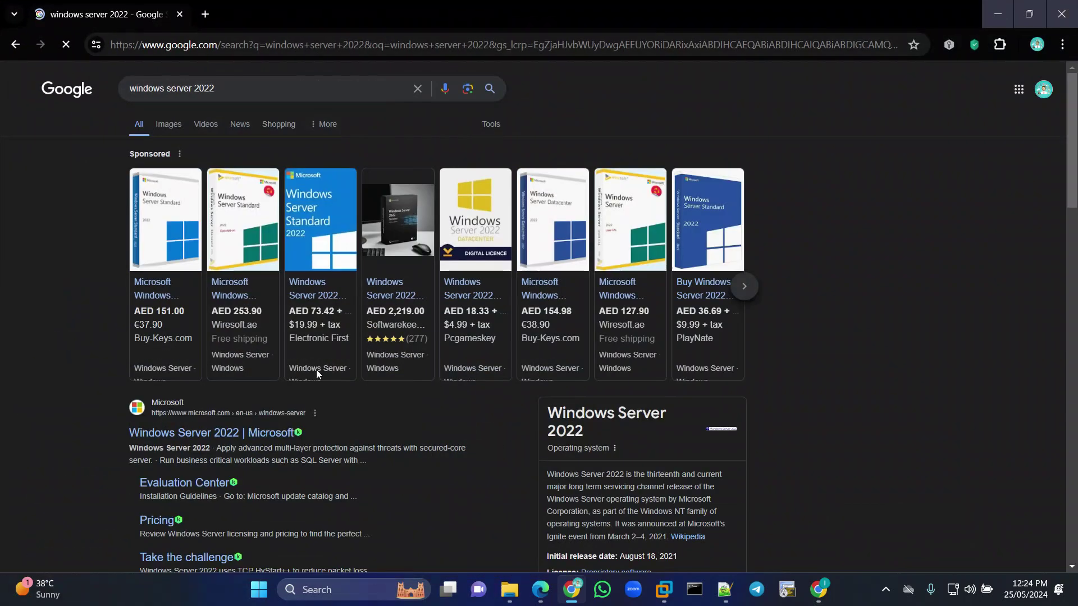
left_click(233, 94)
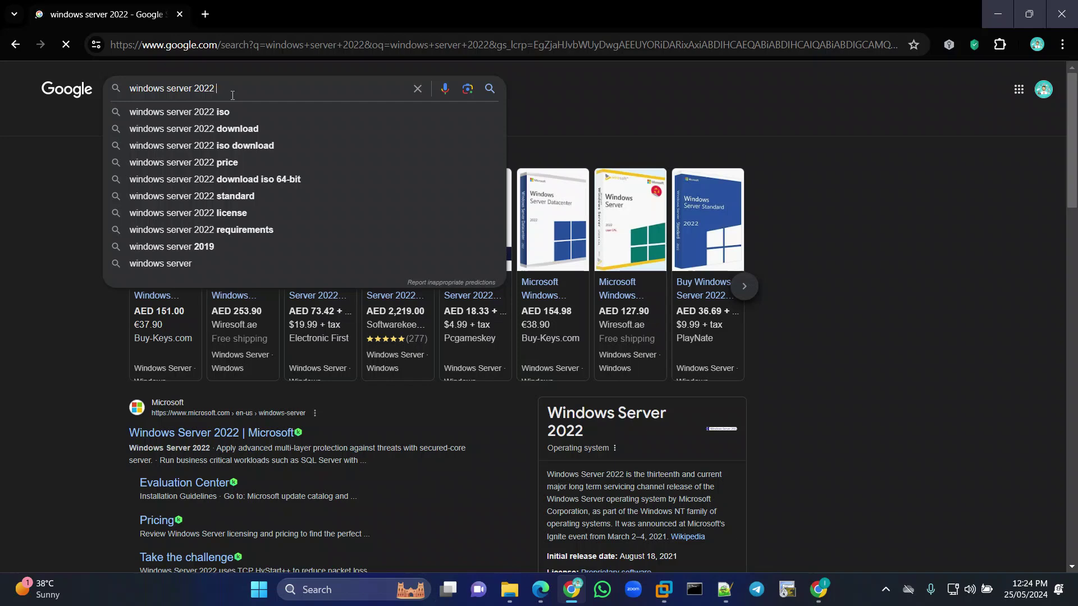
left_click(223, 115)
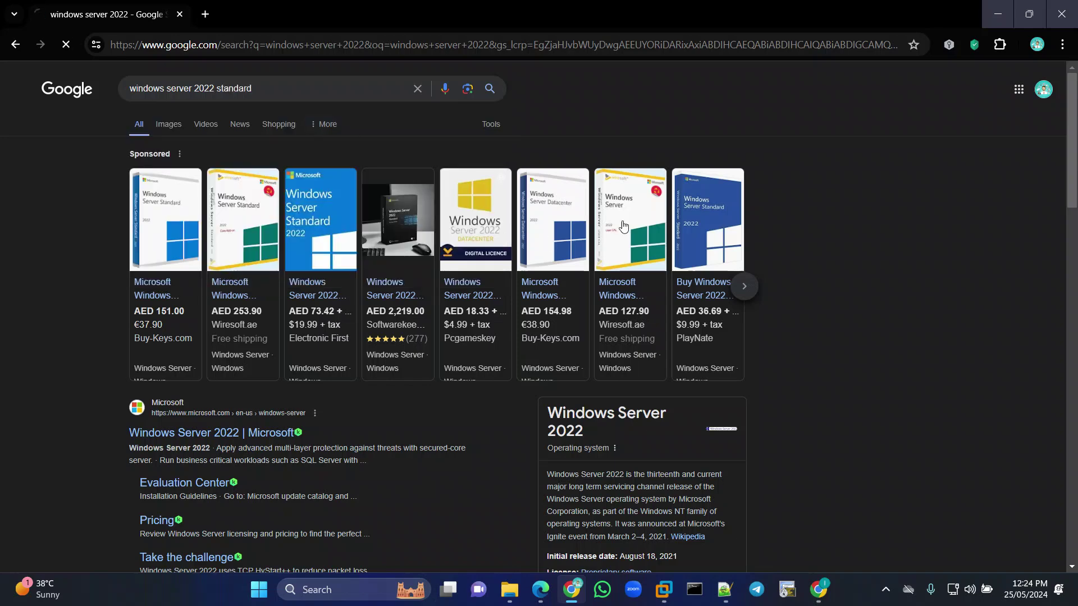
scroll(385, 289, "down", 3)
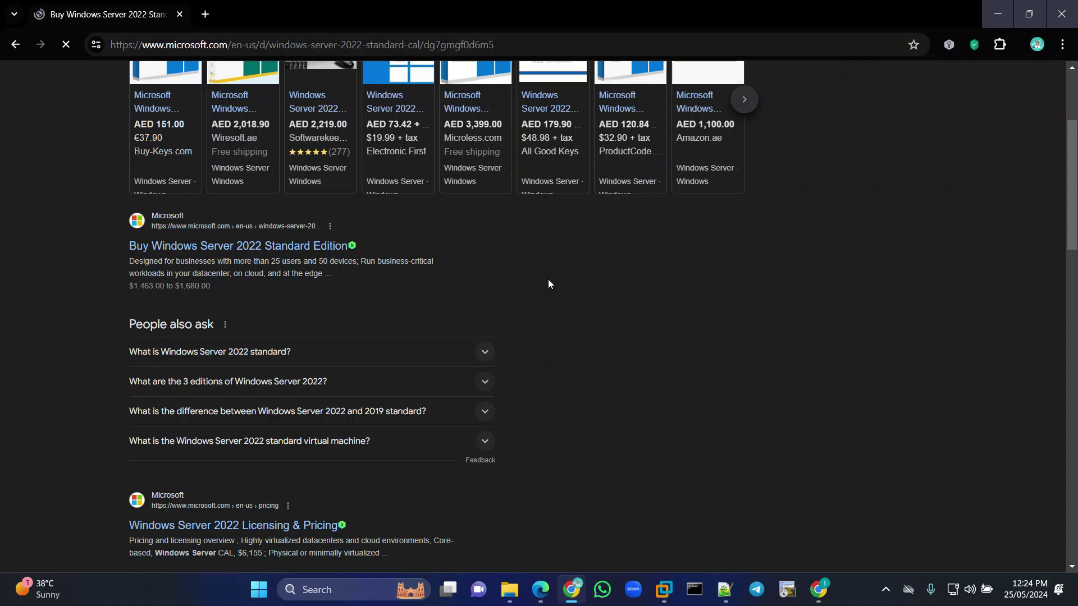
Close the sign-up popup and browse the Standard 16 Core + 10 CALs listing at $1,680.00.
scroll(572, 285, "down", 3)
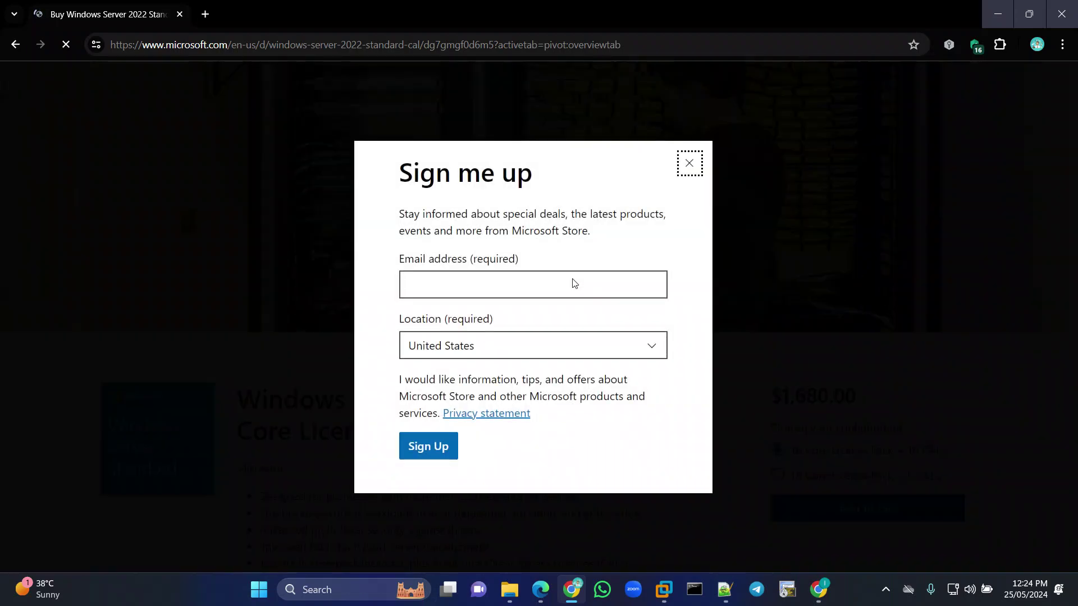
left_click(688, 166)
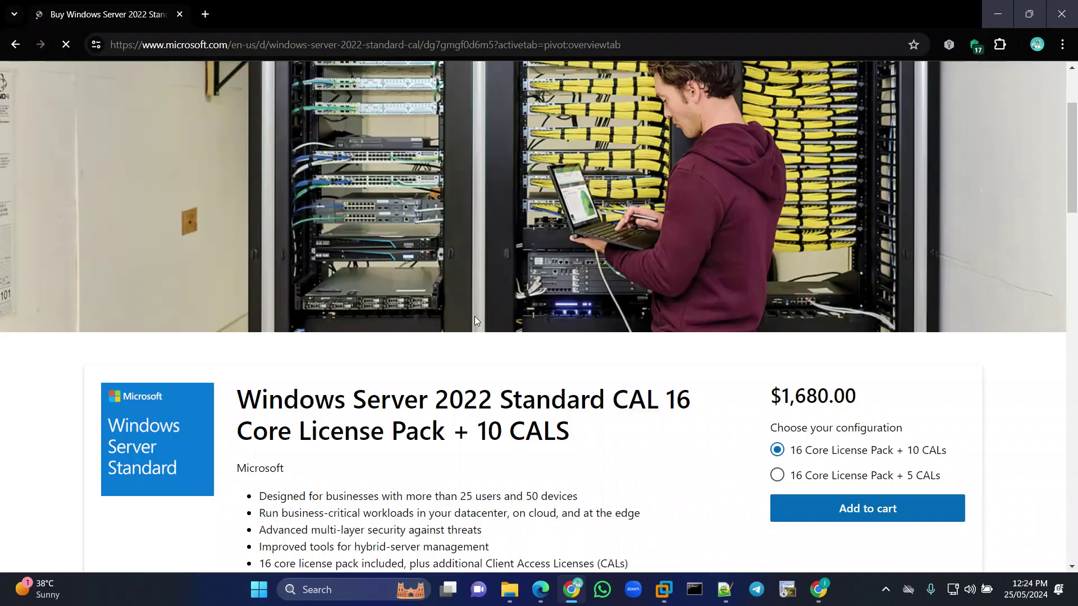
scroll(475, 318, "down", 4)
scroll(475, 319, "down", 13)
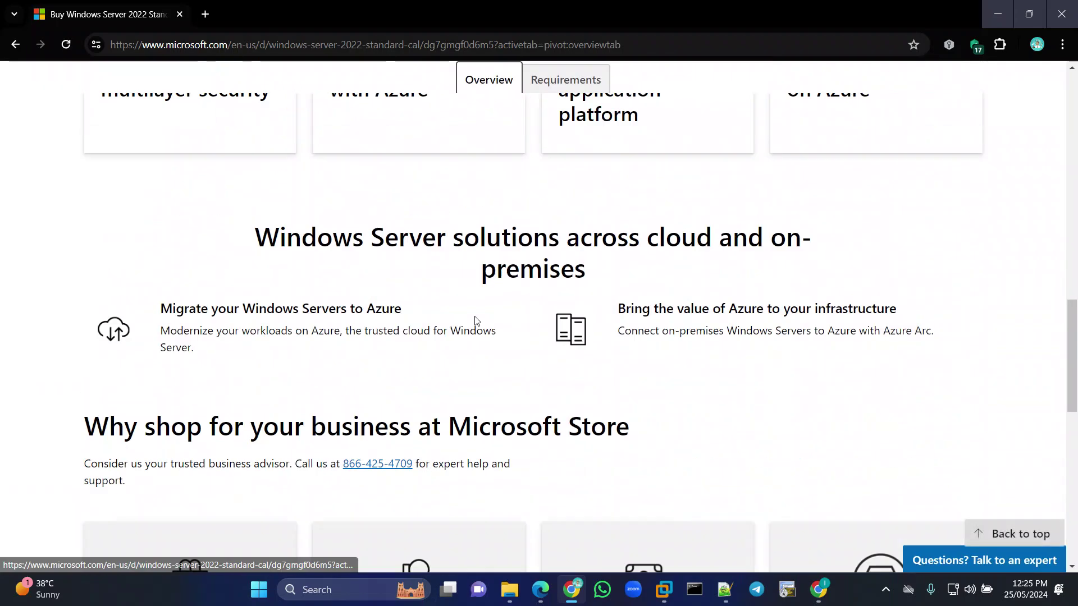
scroll(476, 321, "down", 3)
scroll(477, 321, "up", 5)
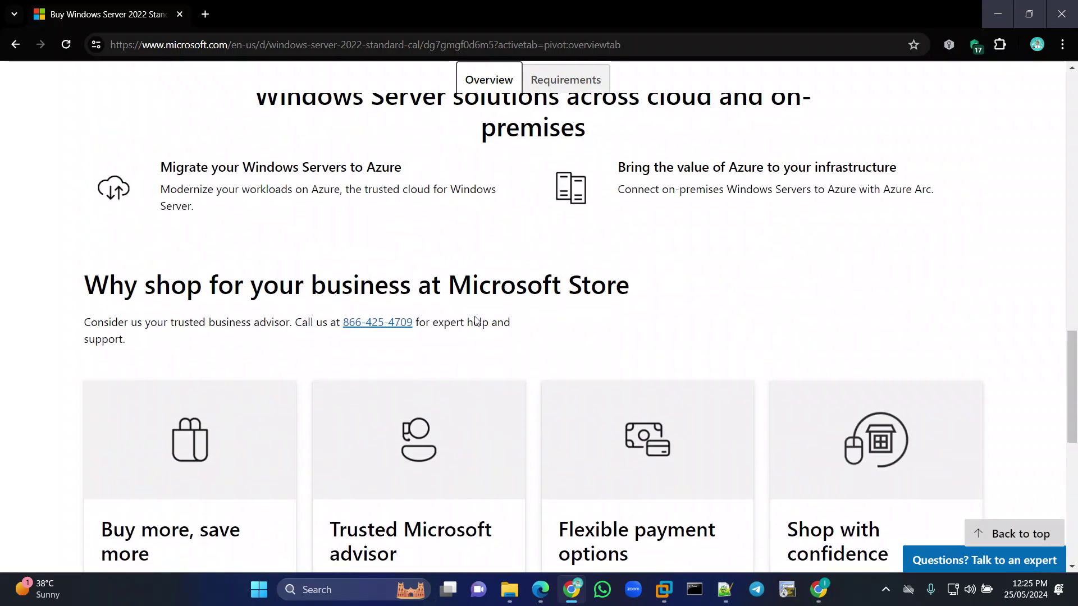
scroll(476, 321, "down", 8)
scroll(476, 320, "down", 2)
scroll(477, 321, "up", 20)
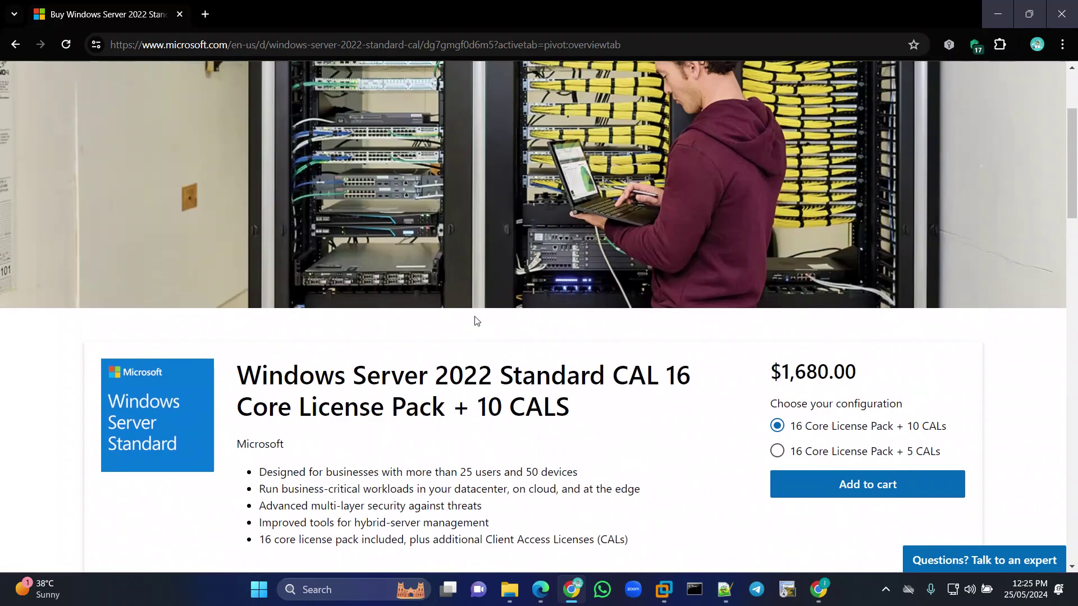
scroll(477, 320, "down", 2)
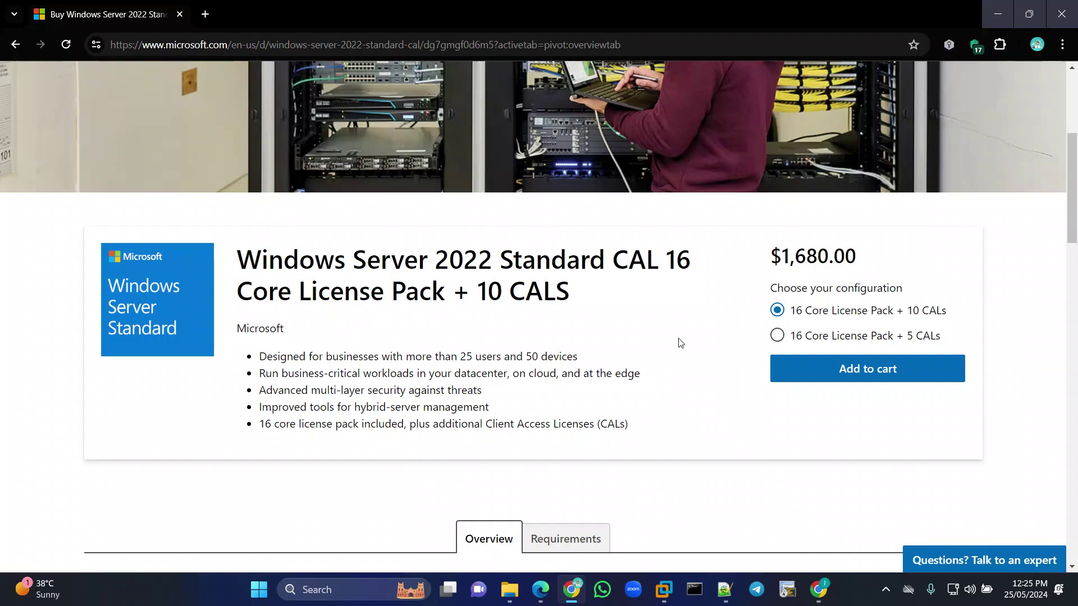
scroll(681, 339, "down", 5)
scroll(679, 340, "down", 15)
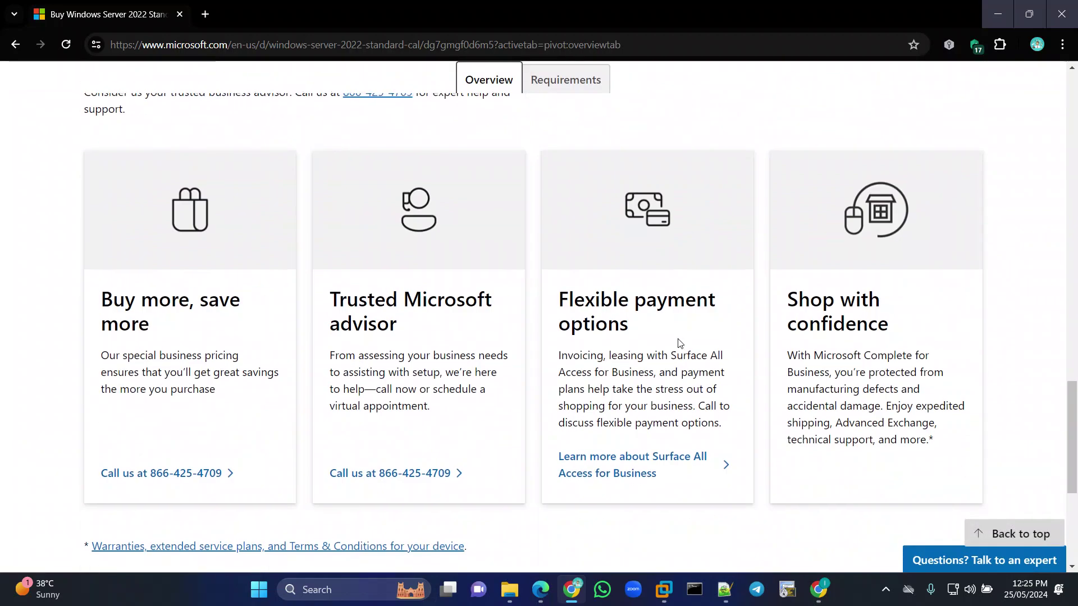
scroll(678, 339, "up", 12)
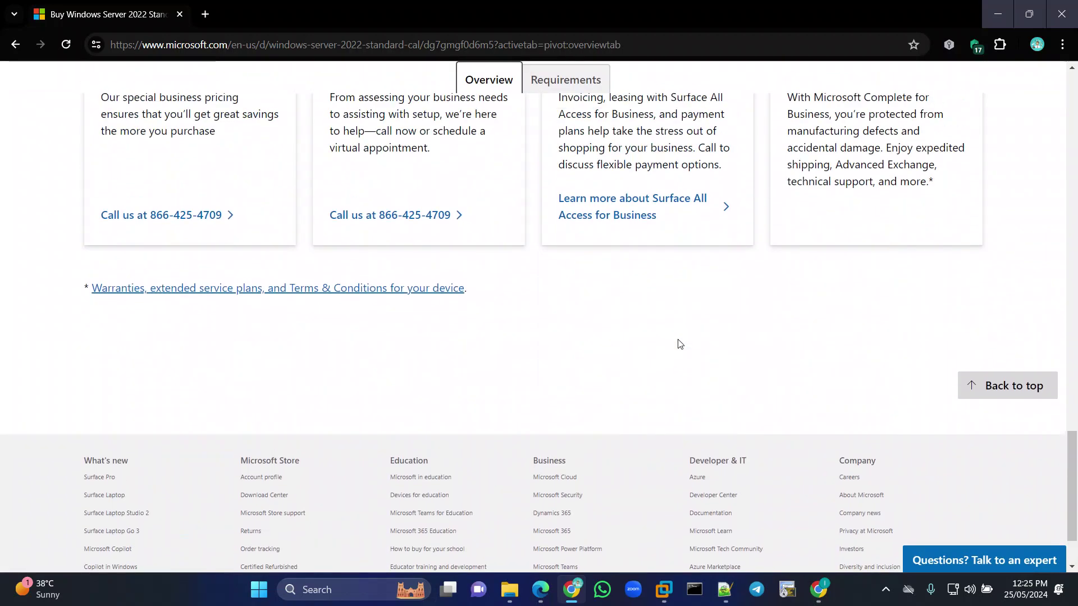
scroll(678, 340, "up", 7)
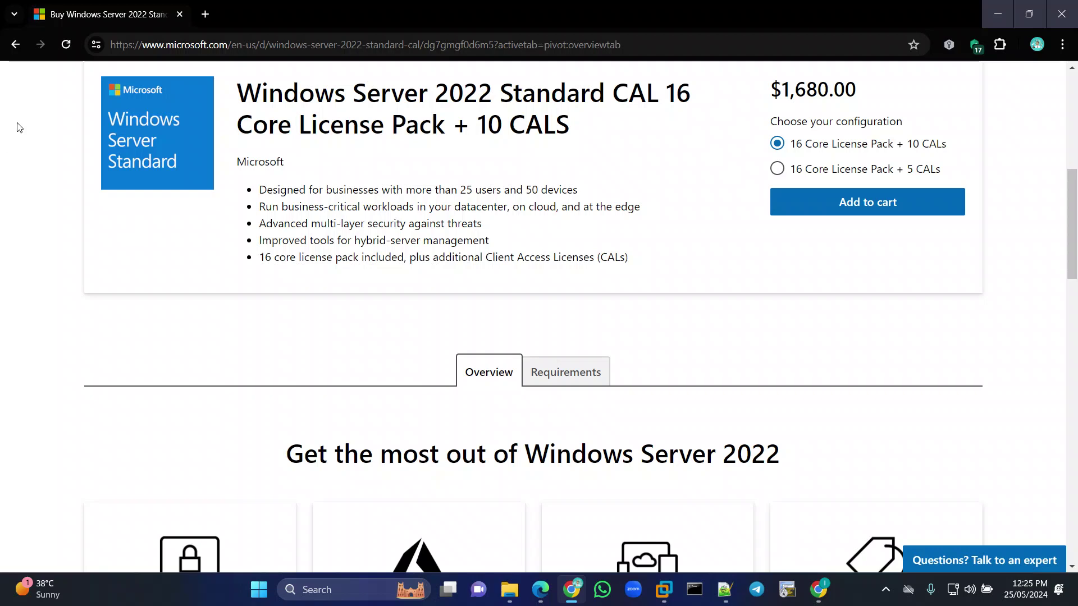
left_click(16, 44)
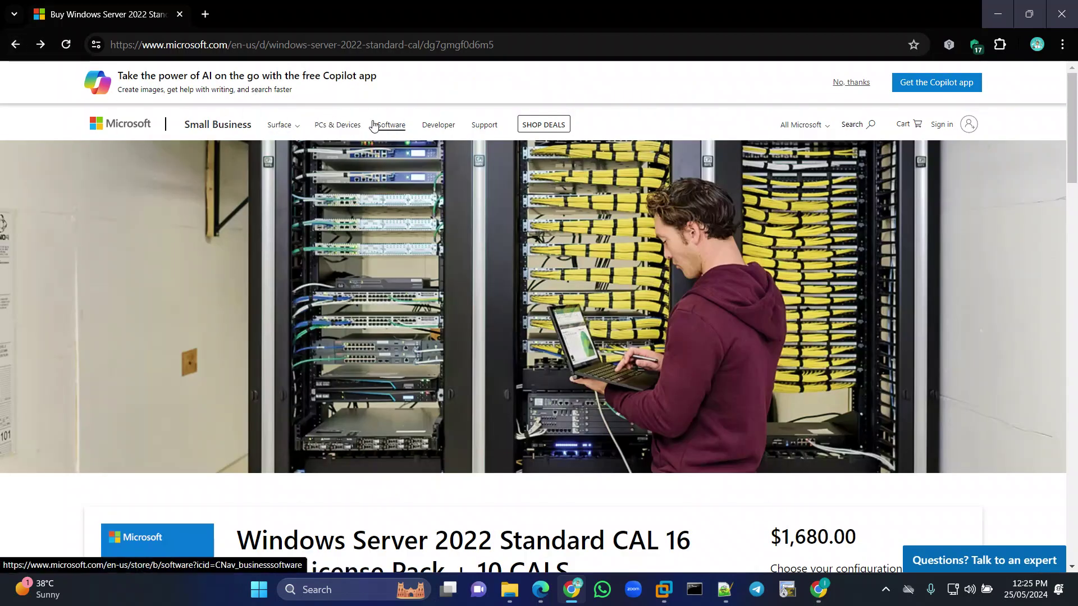
Change the Google search to 'windows server 2022 download' and open the Evaluation Center result.
left_click(12, 44)
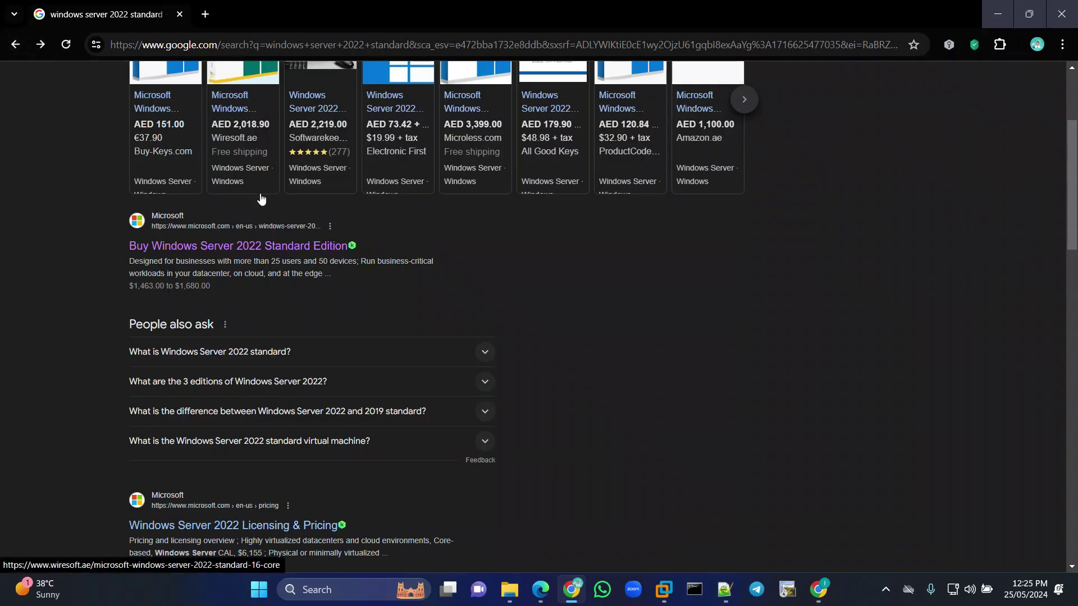
mouse_move(261, 196)
left_click(273, 88)
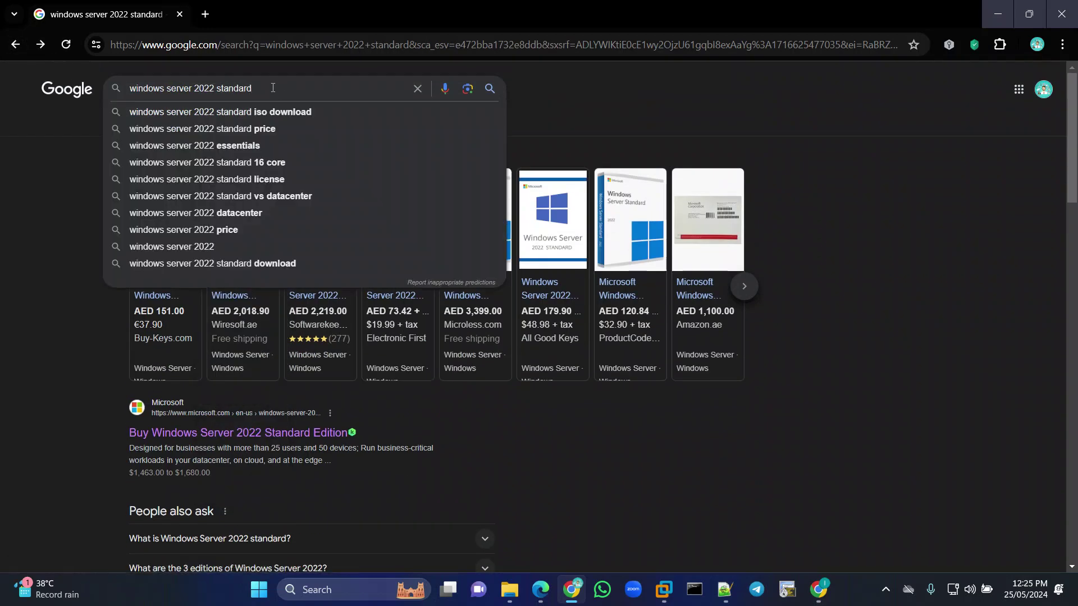
double_click(219, 90)
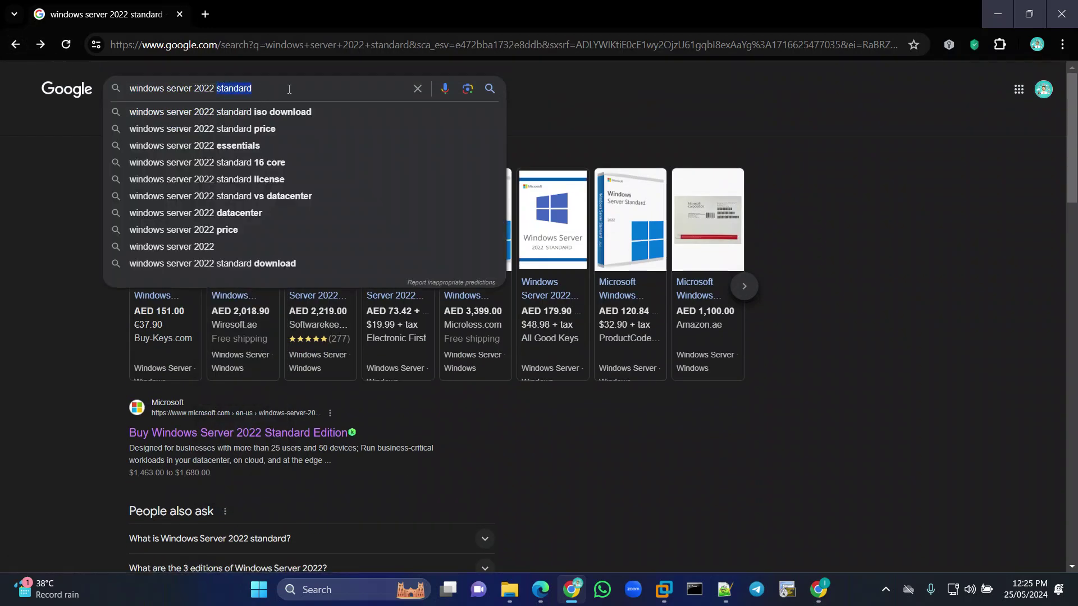
type("donwload")
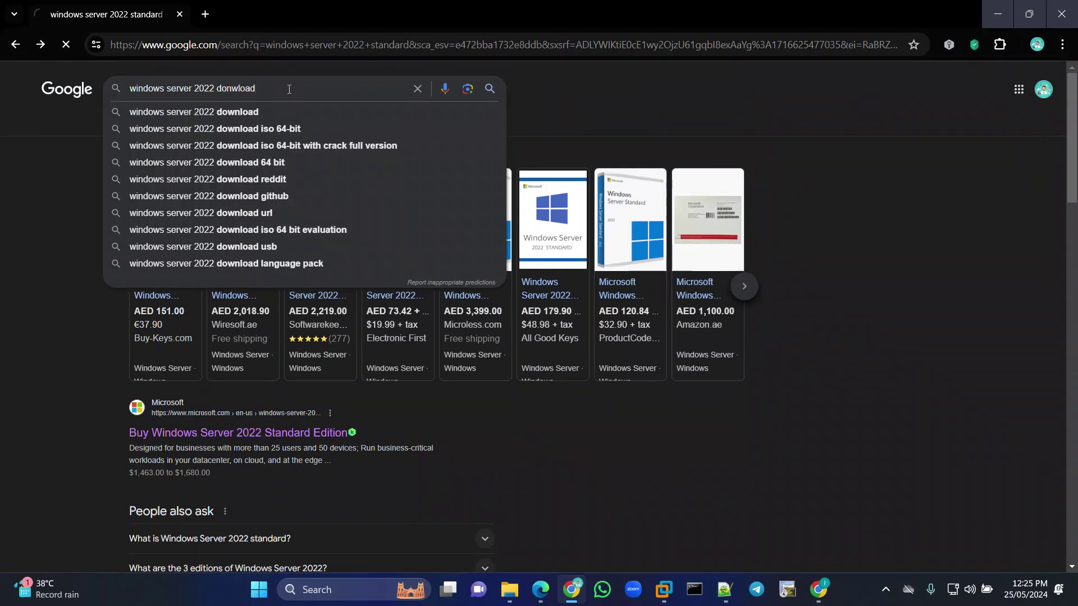
key("Return")
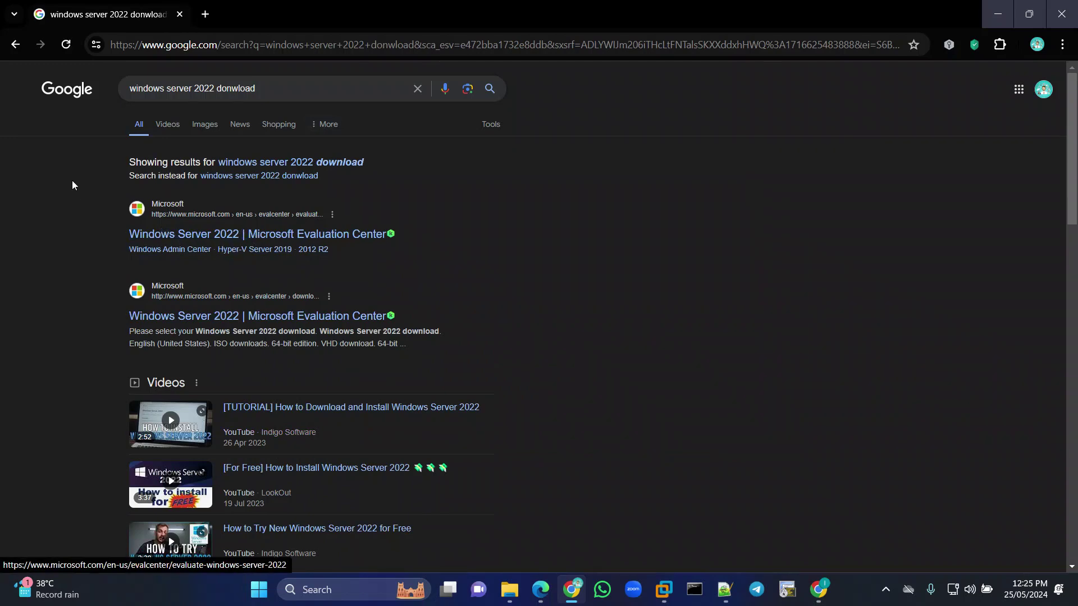
left_click(237, 250)
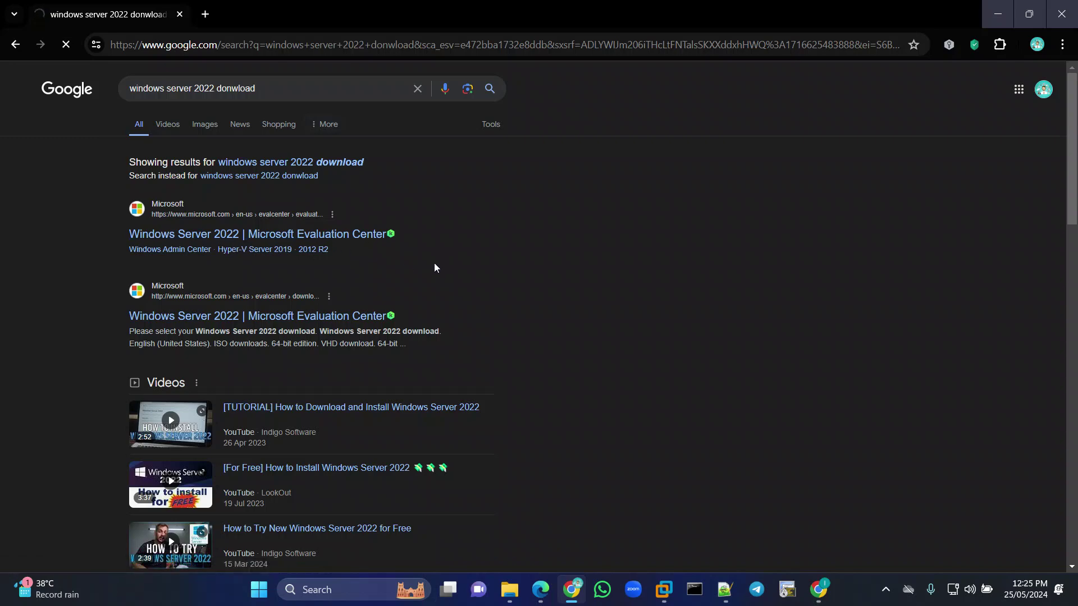
scroll(246, 279, "down", 4)
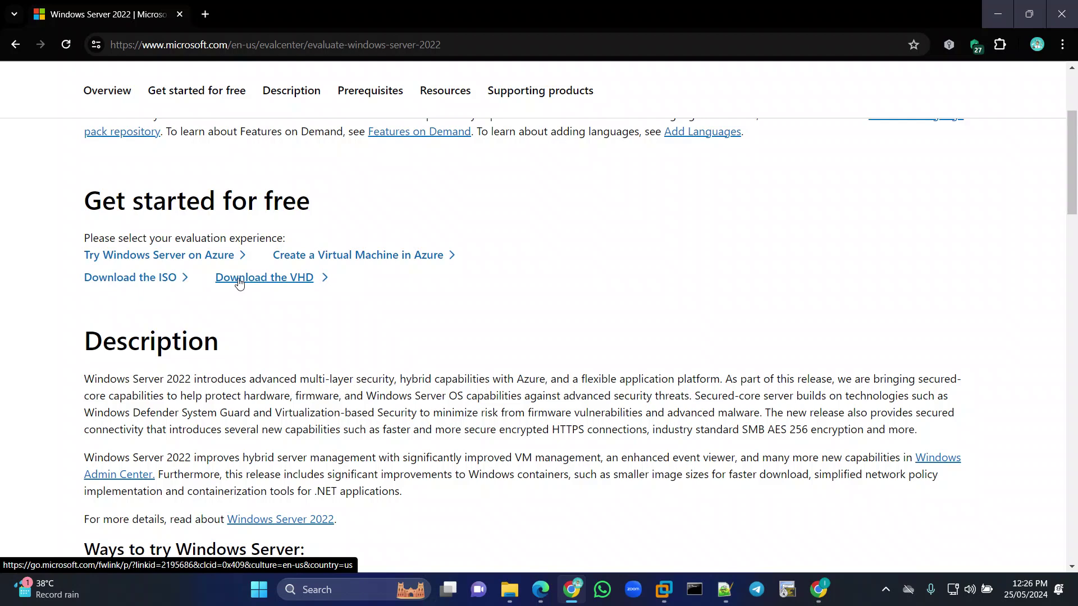
Open the 'Download the ISO' free-trial registration form, scroll through it, then minimise Chrome.
left_click(154, 287)
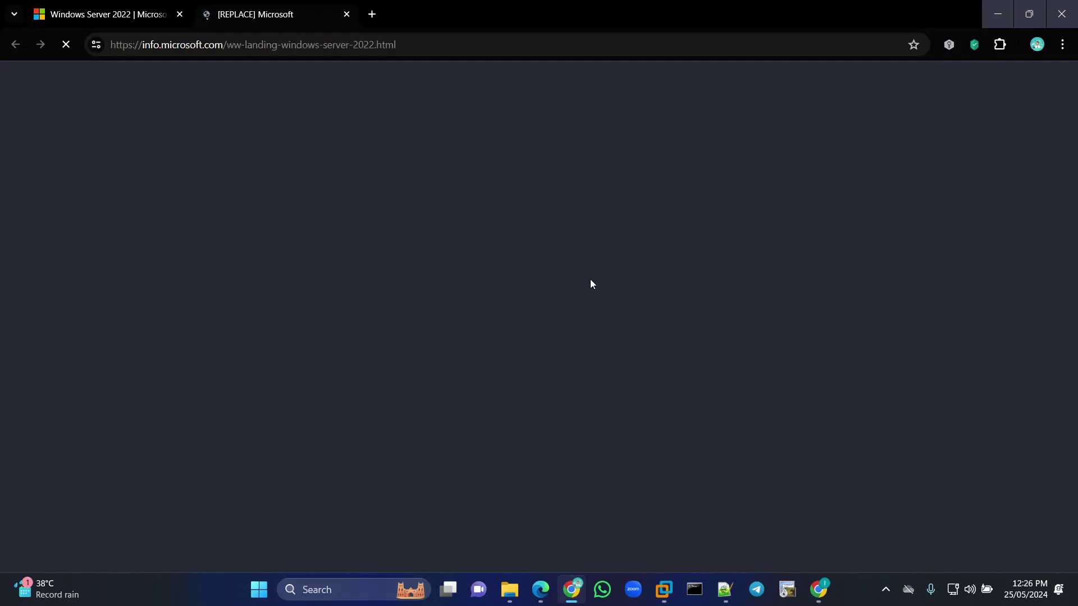
scroll(591, 284, "down", 5)
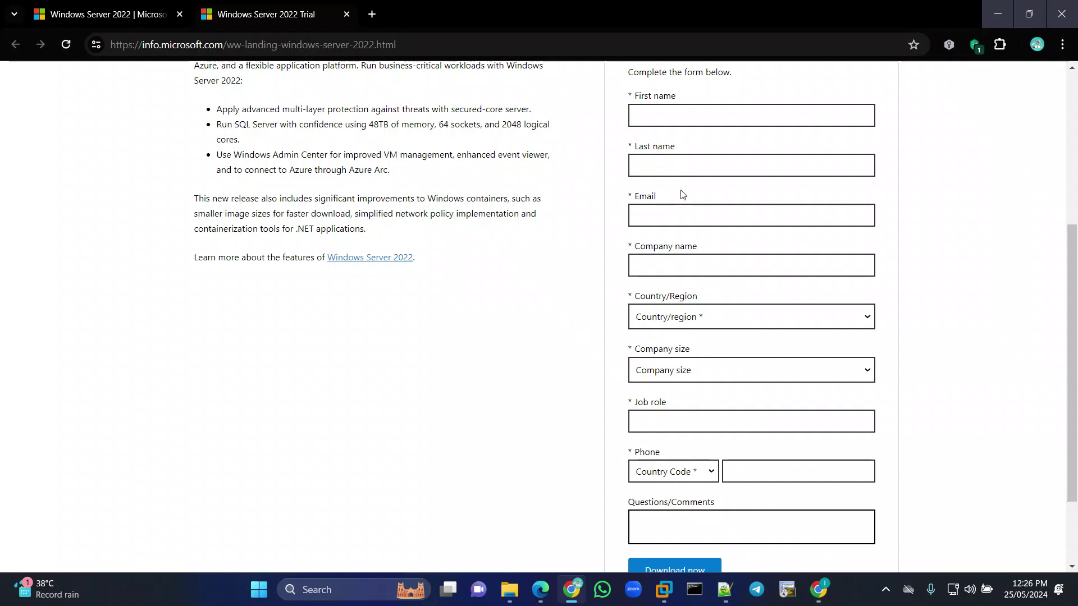
scroll(679, 188, "down", 3)
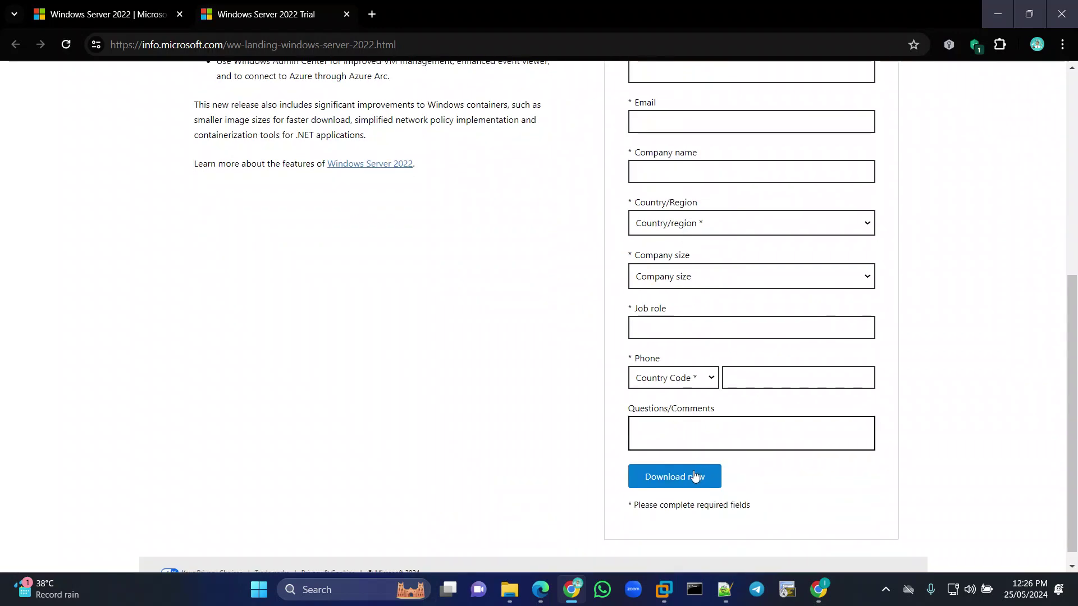
scroll(684, 393, "up", 3)
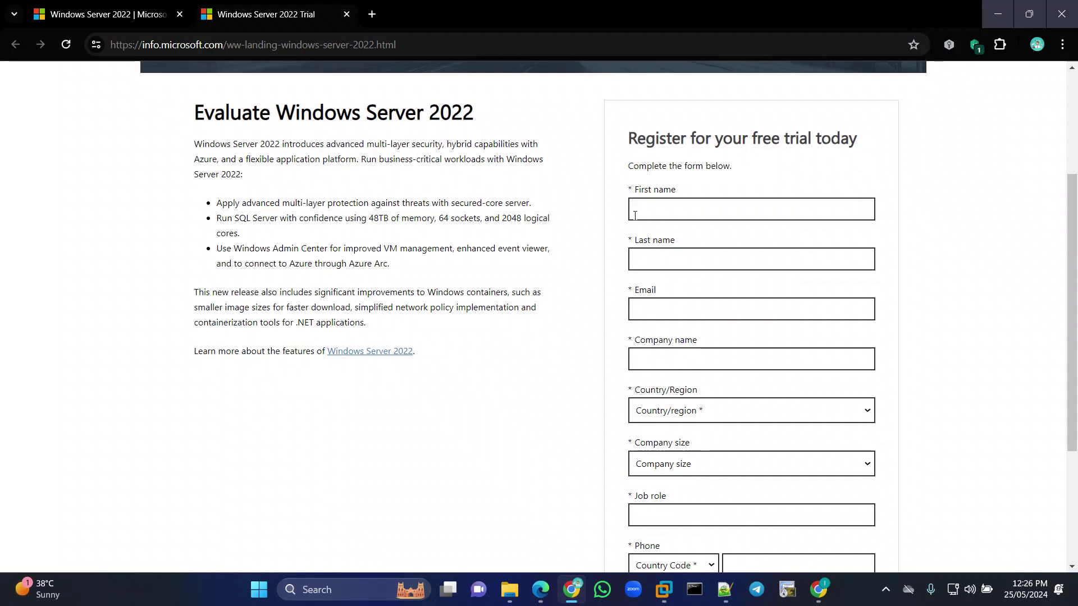
scroll(671, 294, "down", 3)
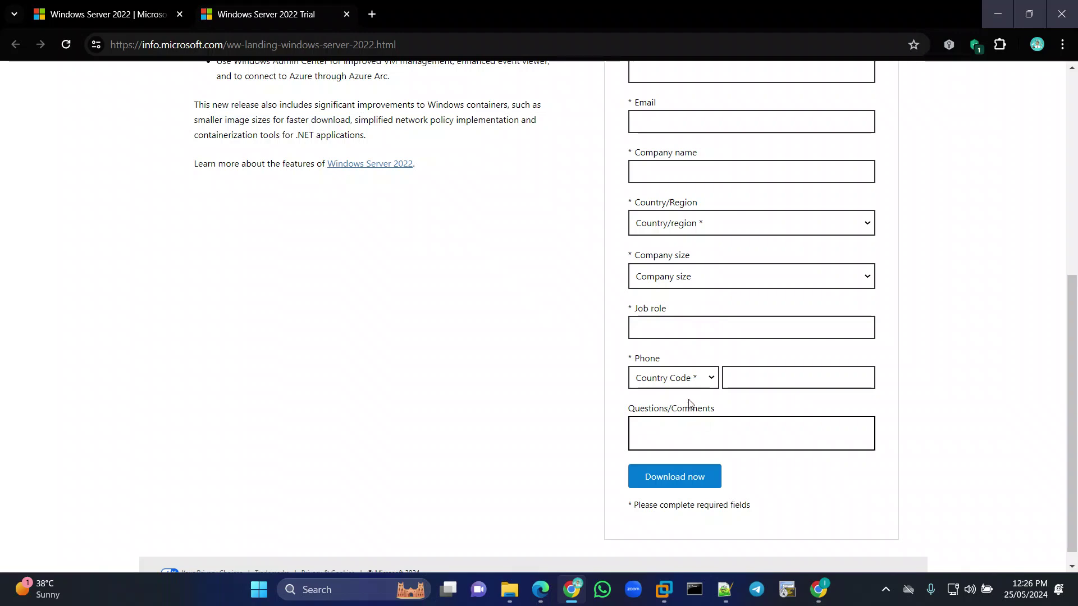
scroll(692, 311, "up", 3)
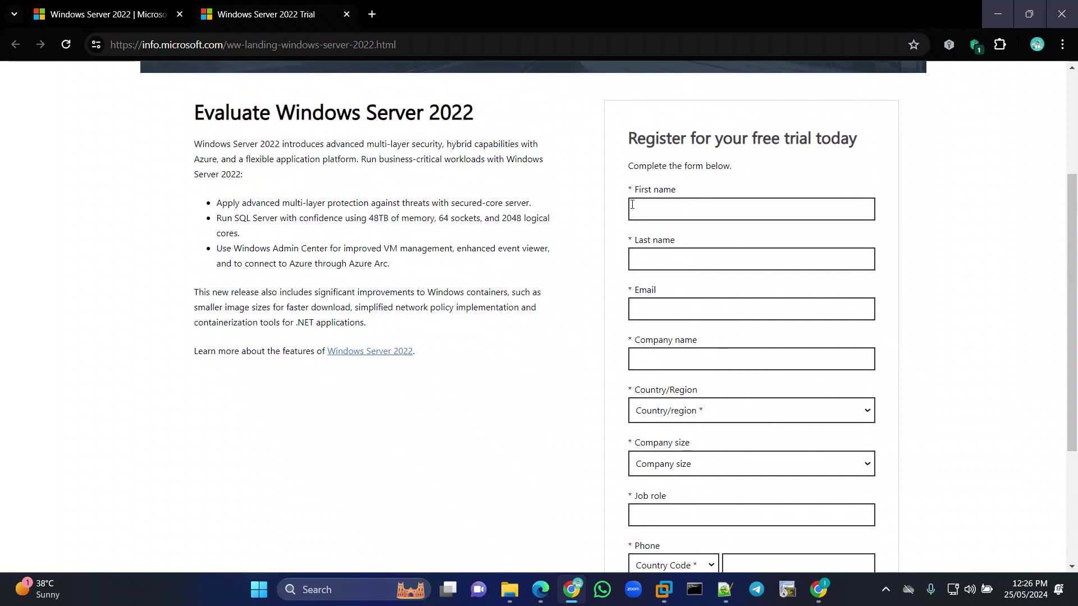
scroll(685, 347, "down", 3)
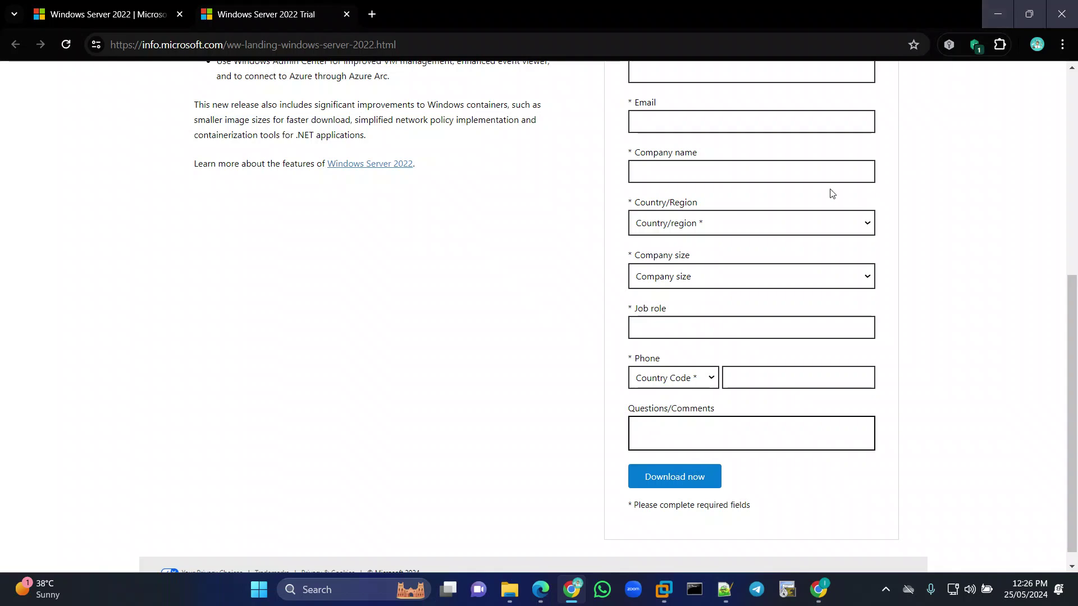
left_click(995, 14)
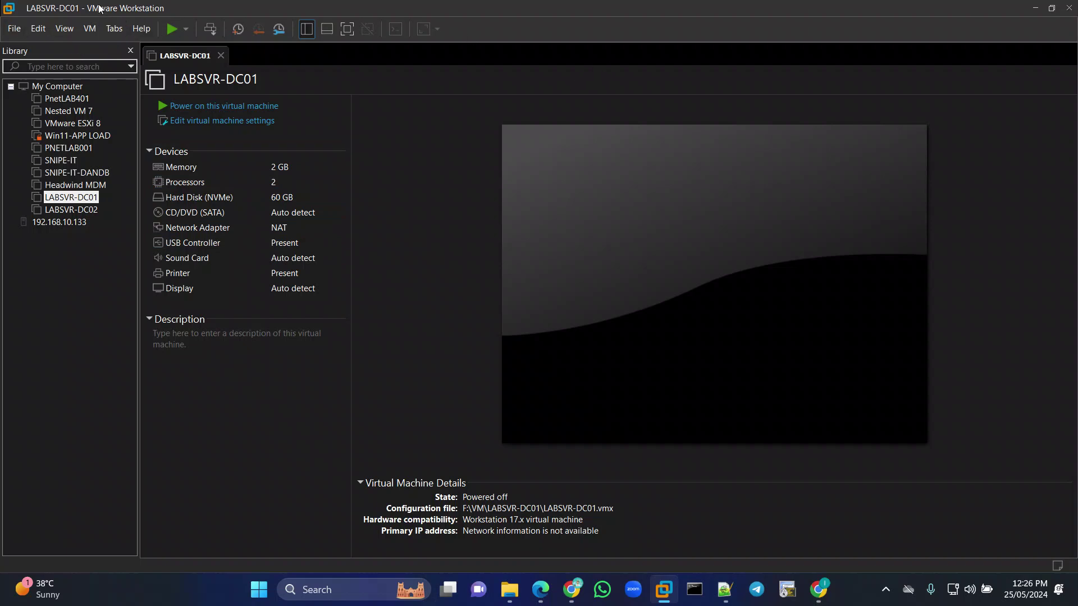
Start a new virtual machine from the File menu using the Typical configuration.
left_click(14, 28)
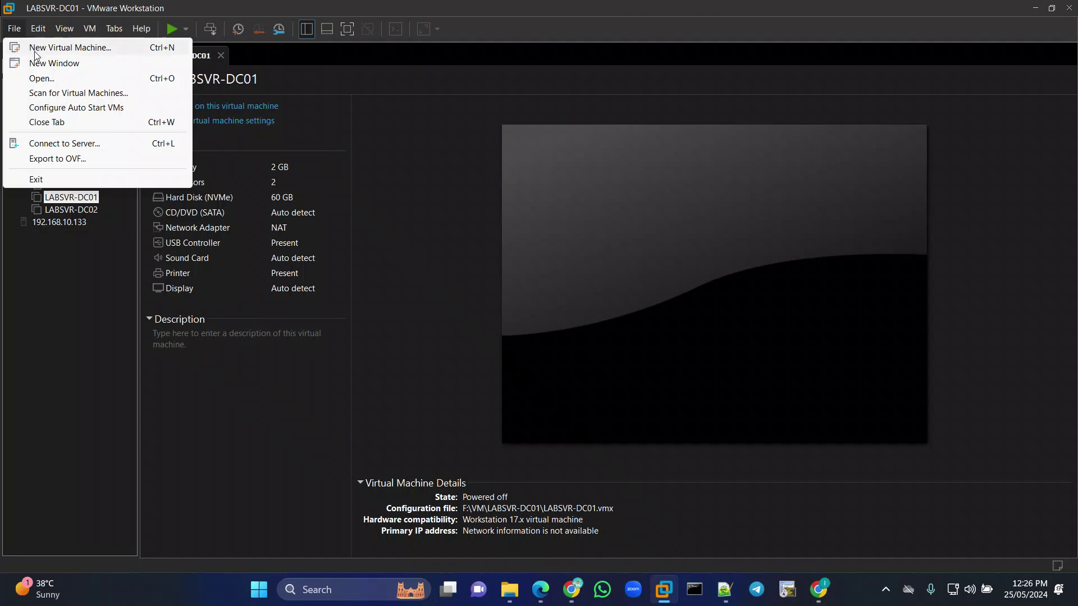
left_click(35, 50)
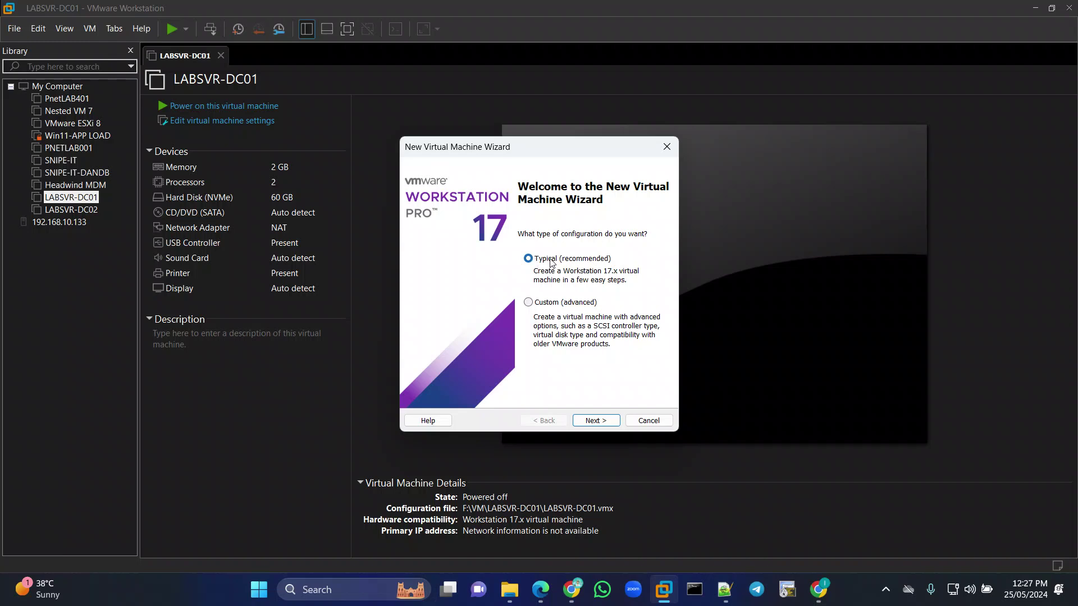
left_click(594, 421)
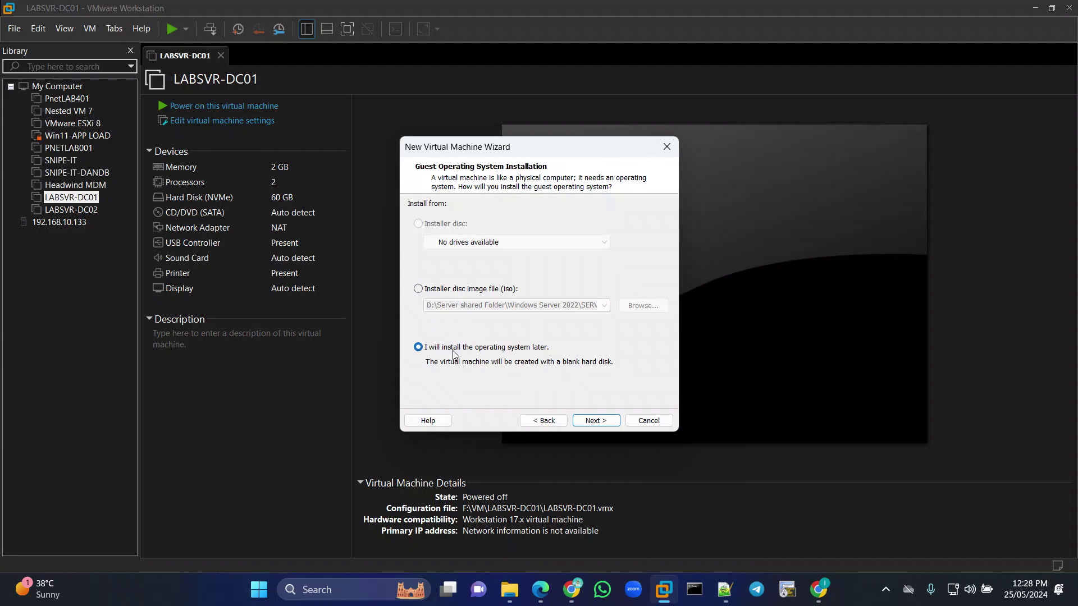
Choose to install the operating system later and bring up the guest OS Version list.
left_click(594, 420)
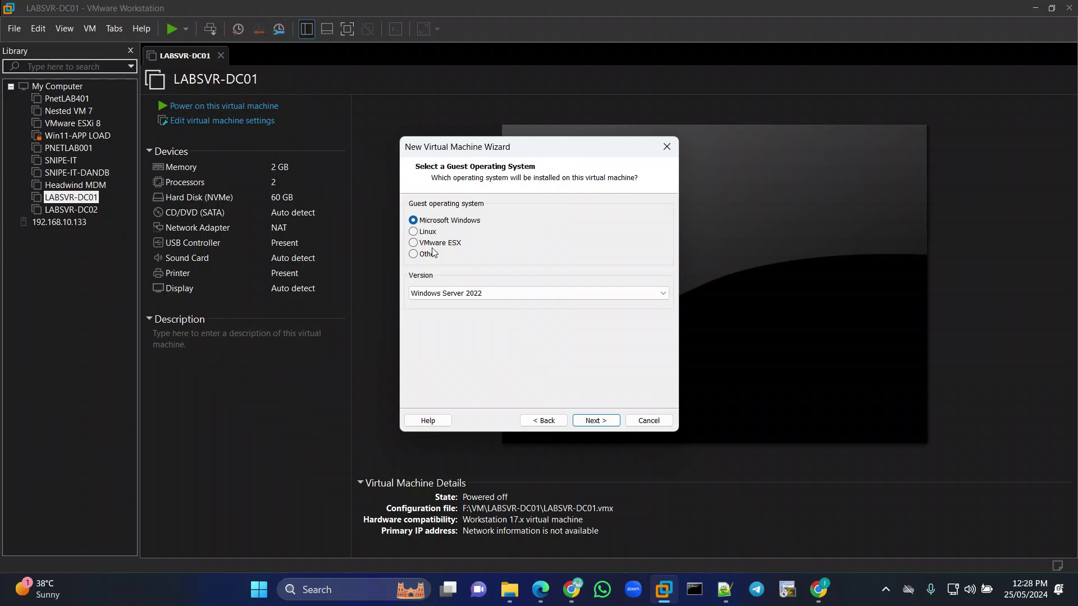
left_click(452, 297)
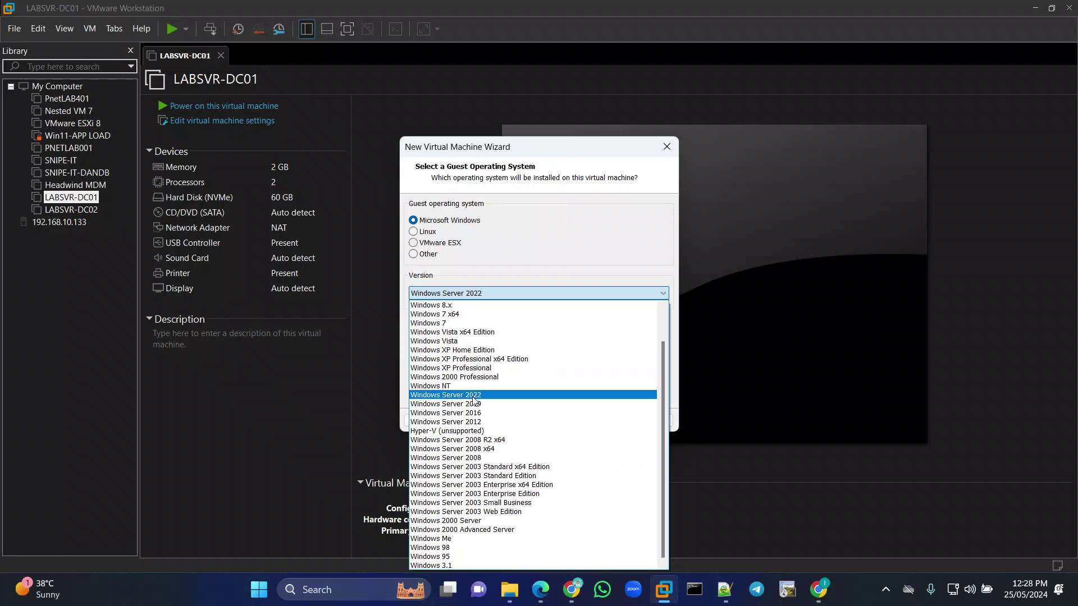
Select Windows Server 2022 as the guest version and continue to naming.
left_click(473, 399)
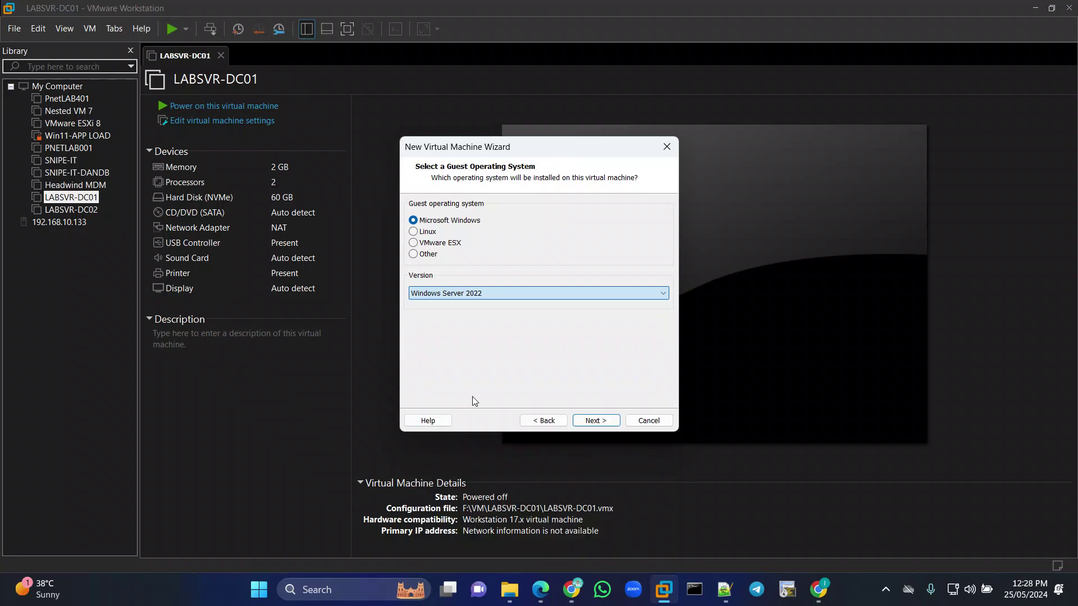
left_click(592, 422)
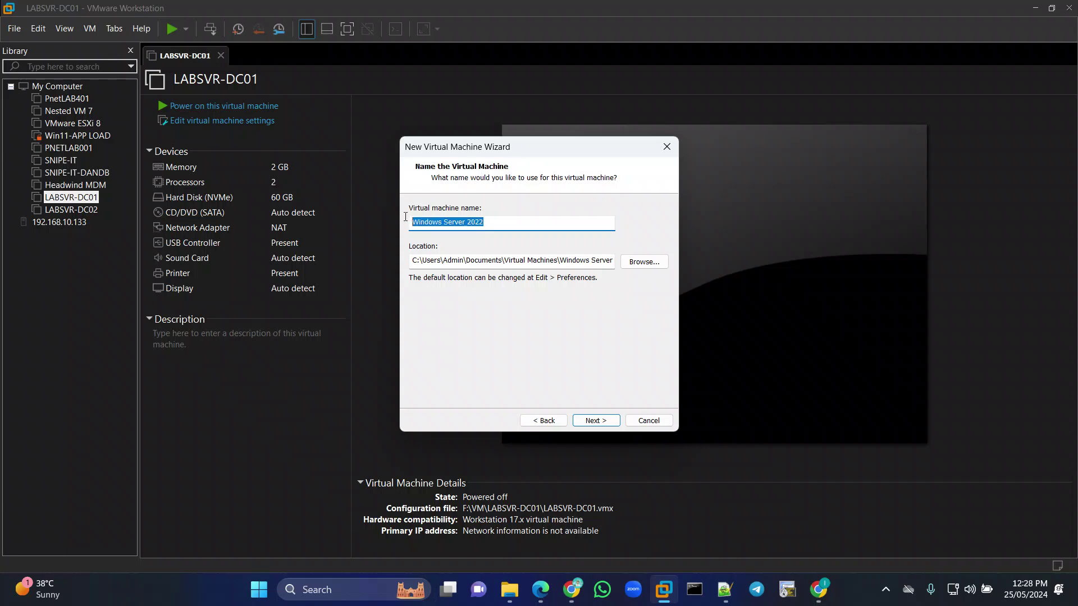
Enter LABSVR-DNS as the virtual machine name and browse for a storage location.
type("L")
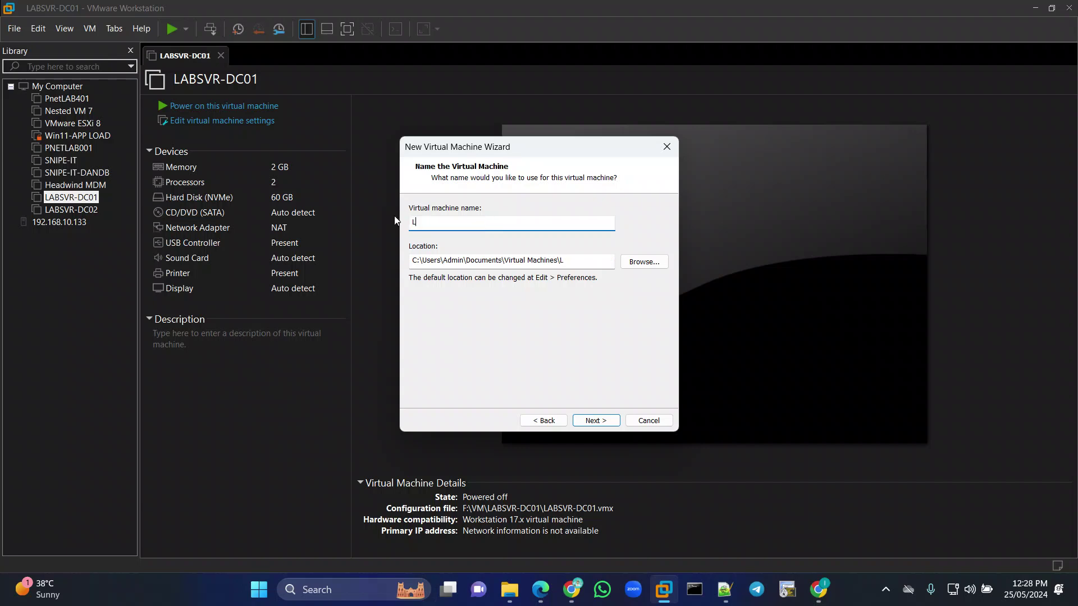
type("ABSVR-DNS")
key("ctrl+a")
left_click(646, 263)
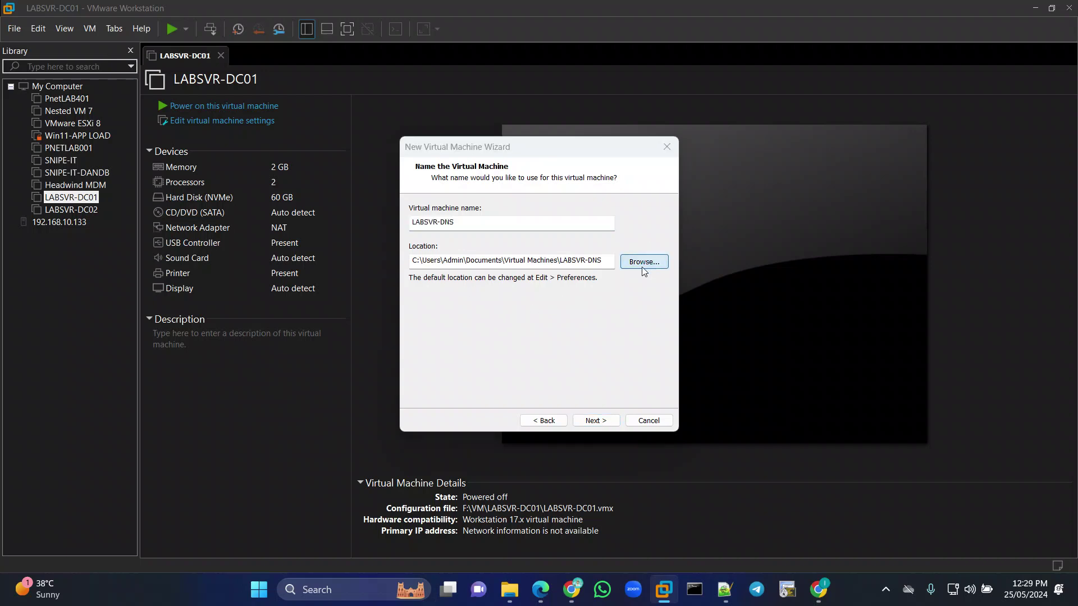
Navigate to the VM folder on New Volume (F:) in the folder picker.
scroll(476, 313, "down", 2)
scroll(476, 313, "down", 2)
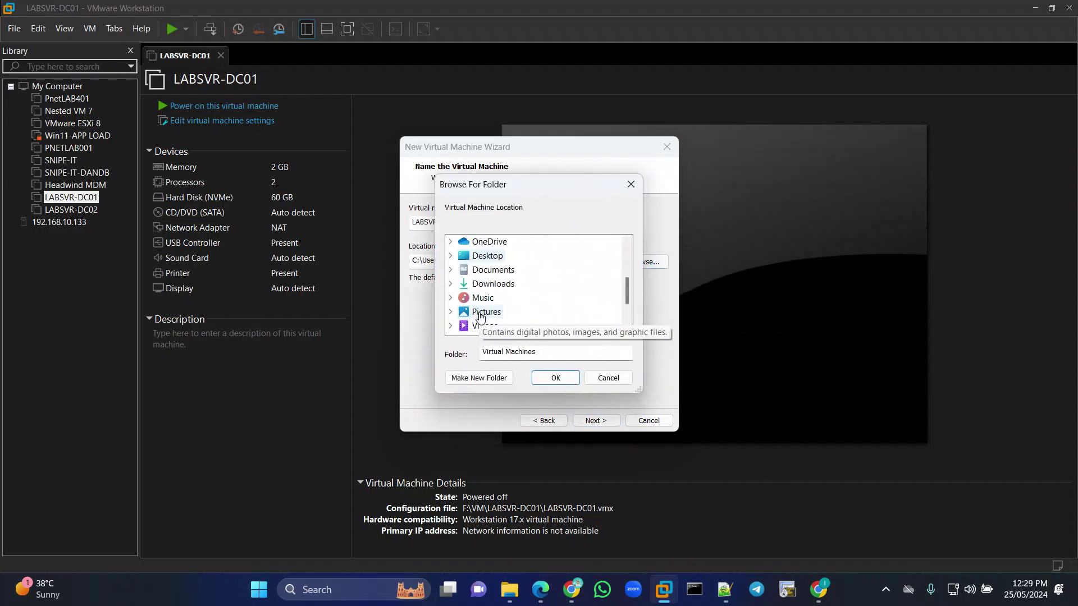
scroll(486, 314, "down", 3)
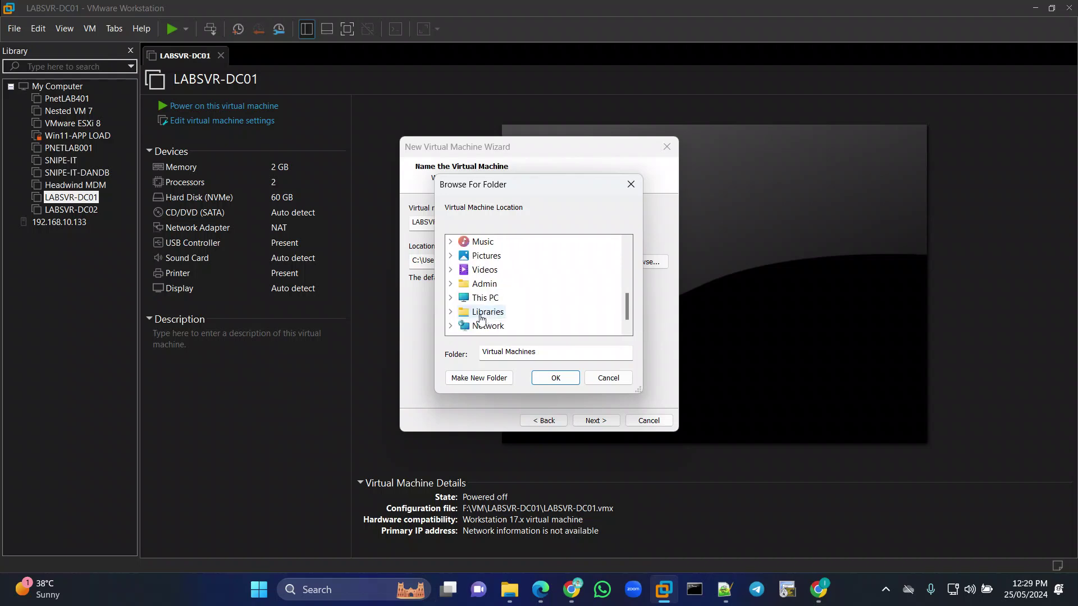
left_click(486, 284)
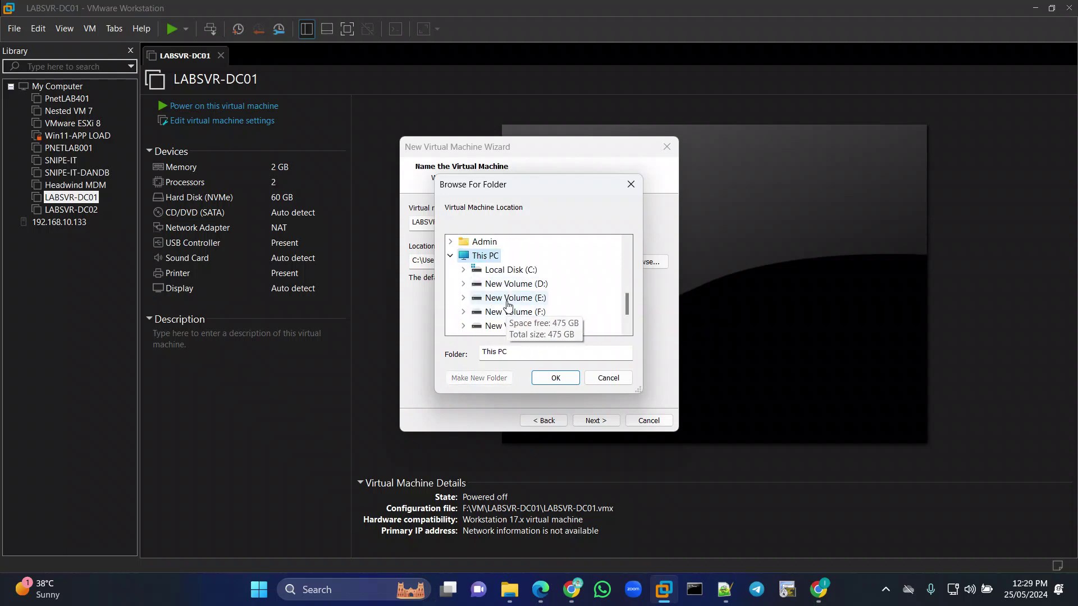
left_click(512, 313)
double_click(510, 324)
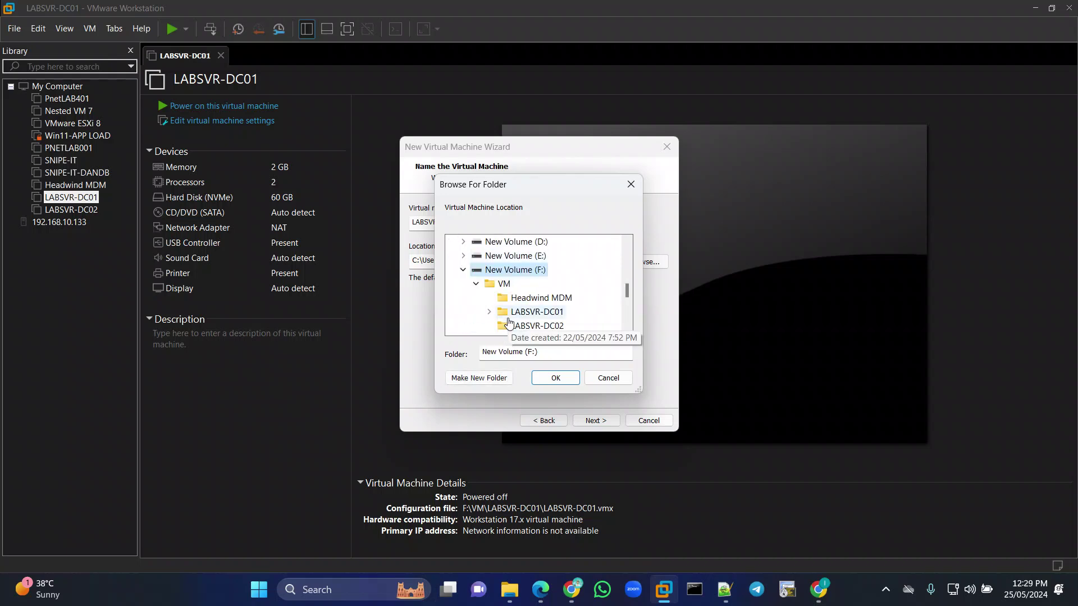
left_click(504, 284)
Create a LABSVR-DNS folder under F:\VM as the location and continue to disk capacity.
left_click(479, 378)
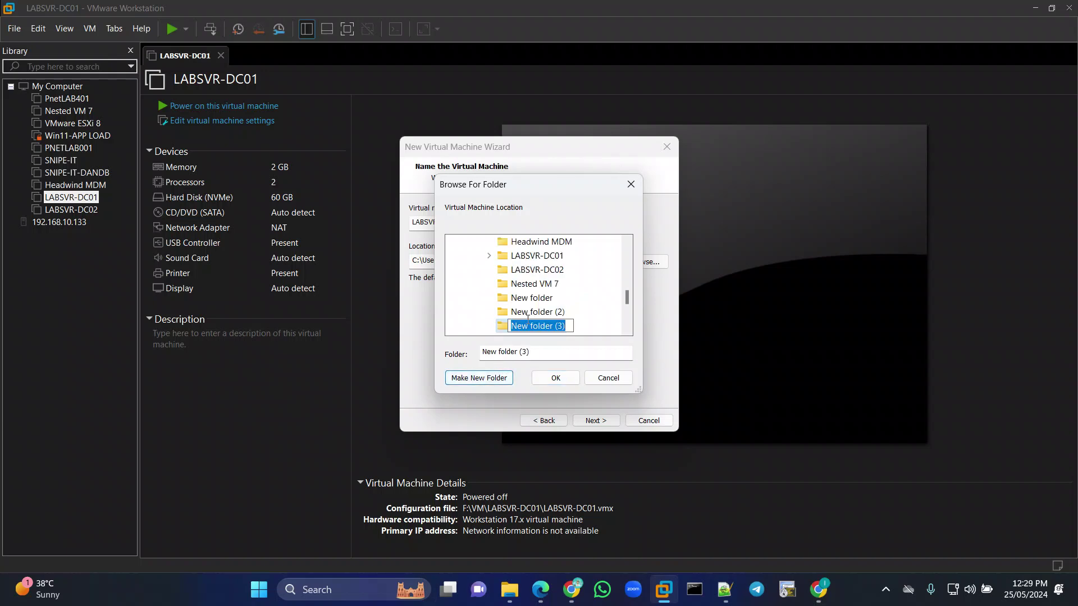
type("LABSVR-DNS")
key("Return")
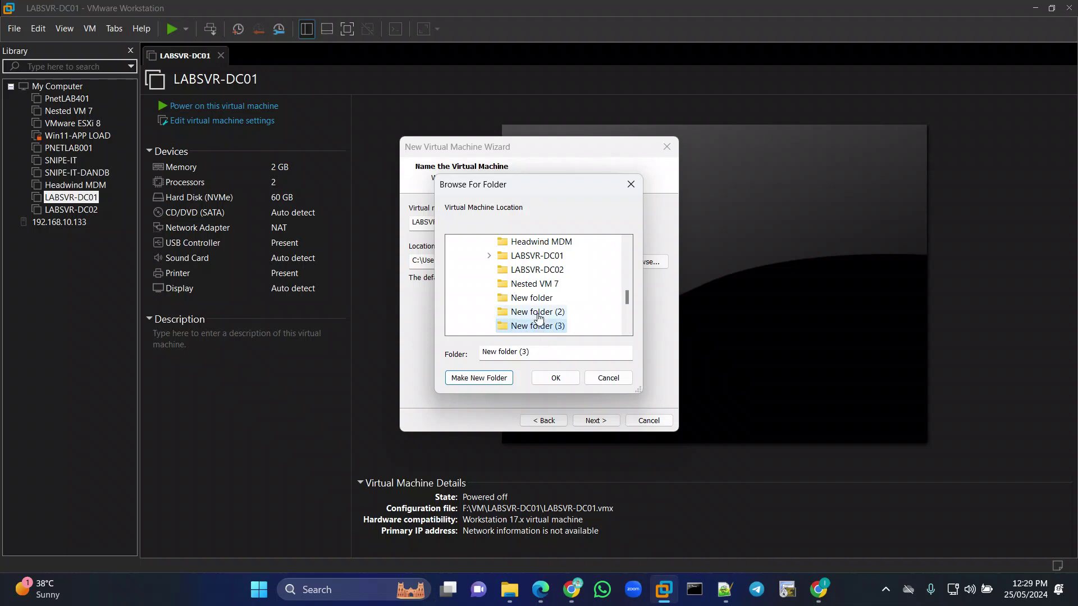
left_click(555, 378)
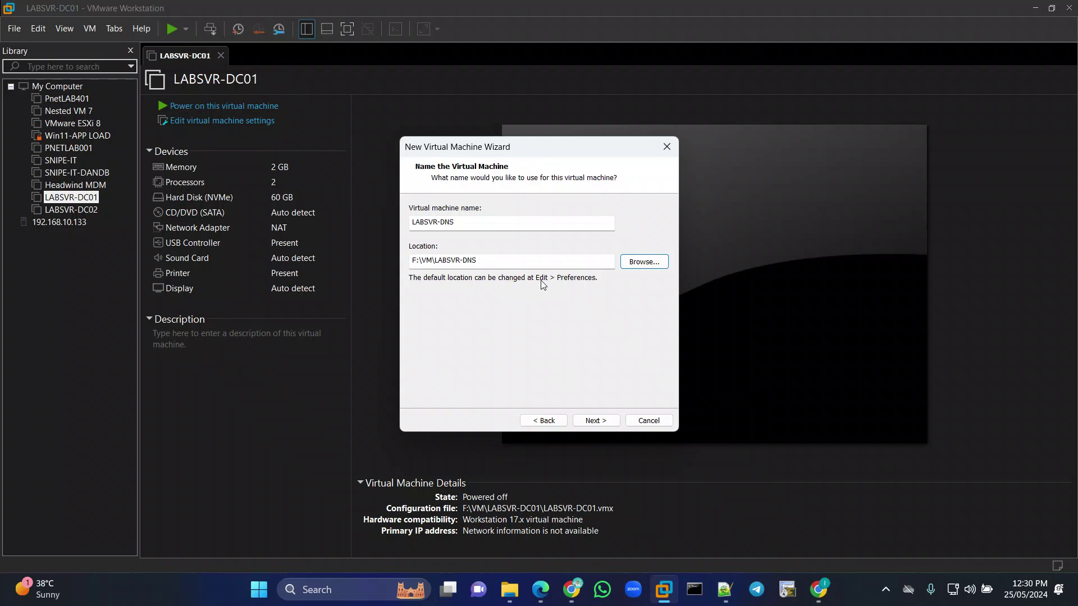
left_click(605, 421)
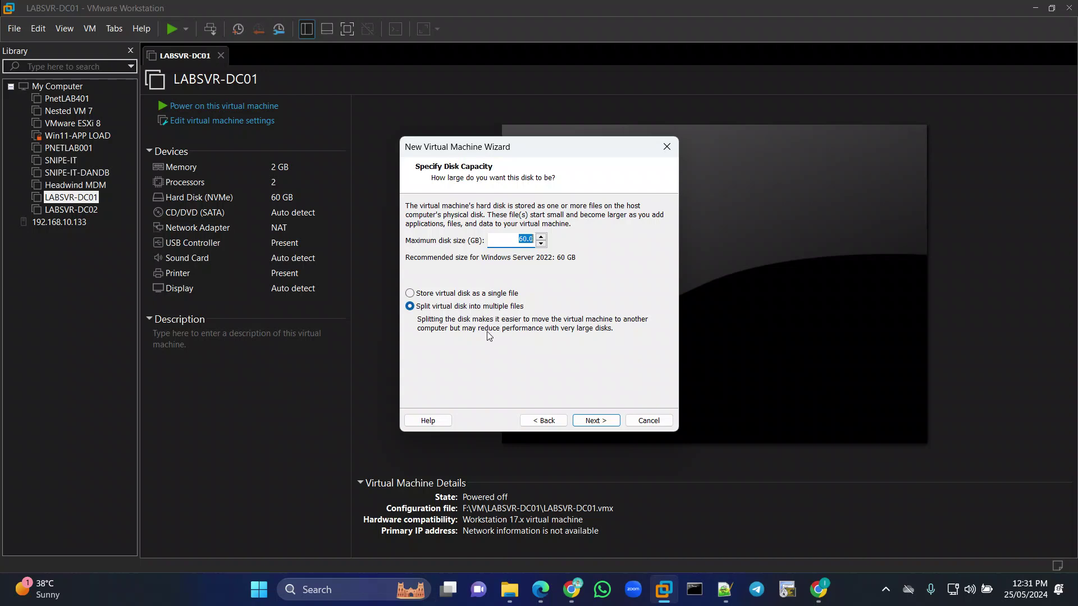
Keep the 60.0 GB disk size and store the virtual disk as a single file.
left_click(429, 295)
Review the Ready to Create summary and finish creating the LABSVR-DNS virtual machine.
left_click(595, 423)
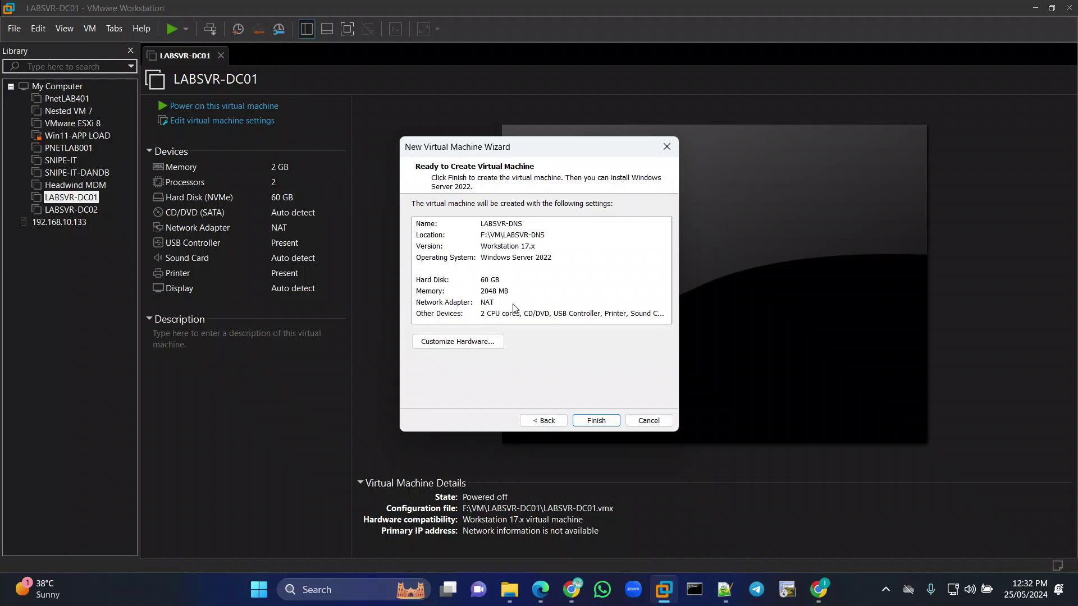
left_click(584, 422)
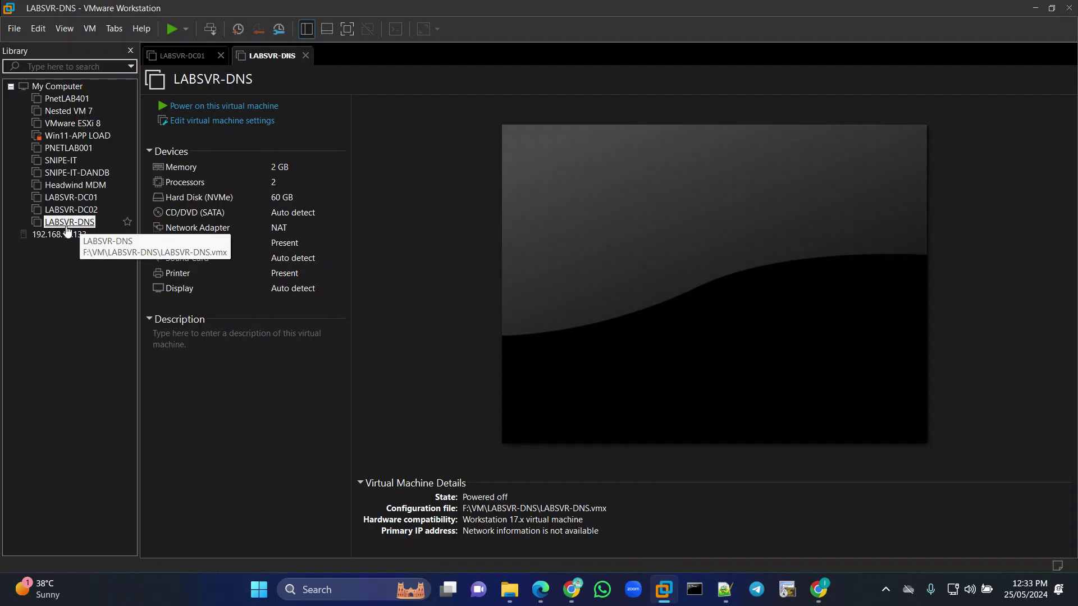
In LABSVR-DNS settings, switch the CD/DVD (SATA) drive to use an ISO image file.
right_click(67, 226)
left_click(103, 479)
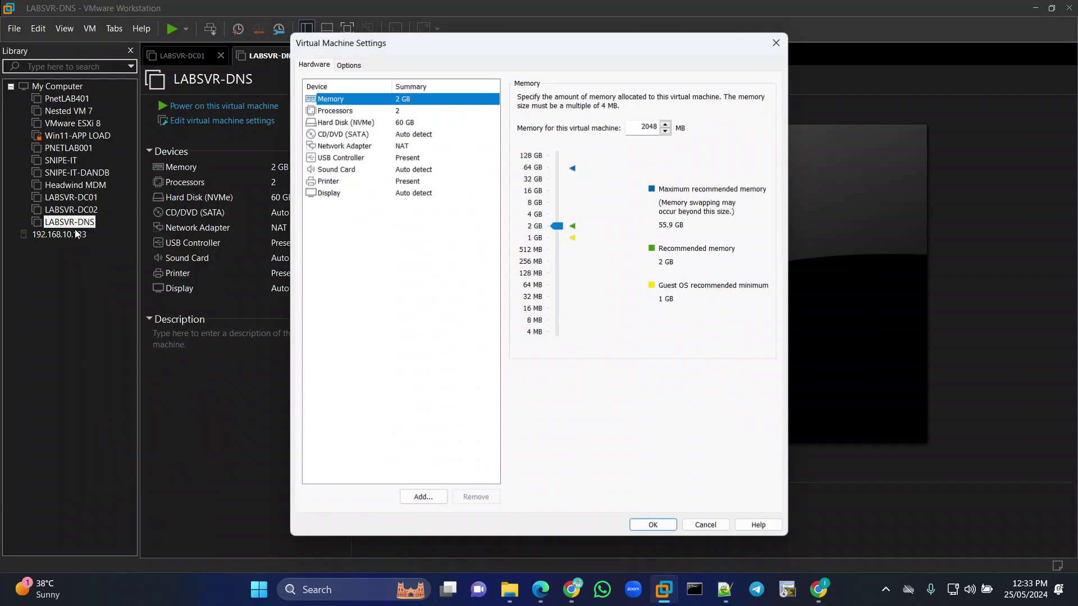
left_click(363, 137)
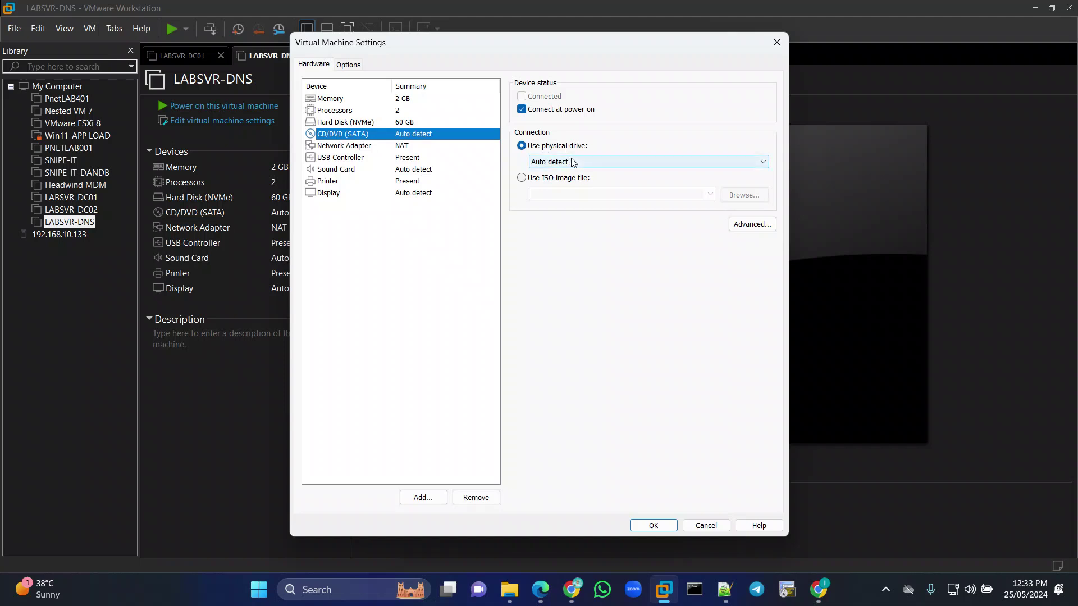
left_click(550, 181)
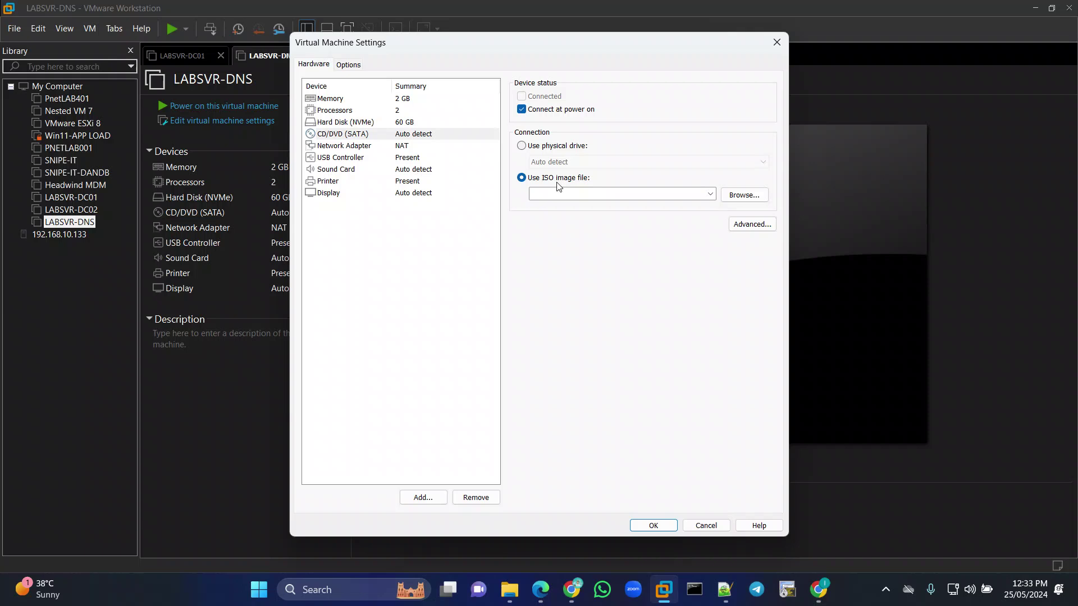
Pick SERVER_EVAL_x64FRE_en-us.iso from D:\Server shared Folder\Windows Server 2022 and save the settings.
left_click(727, 197)
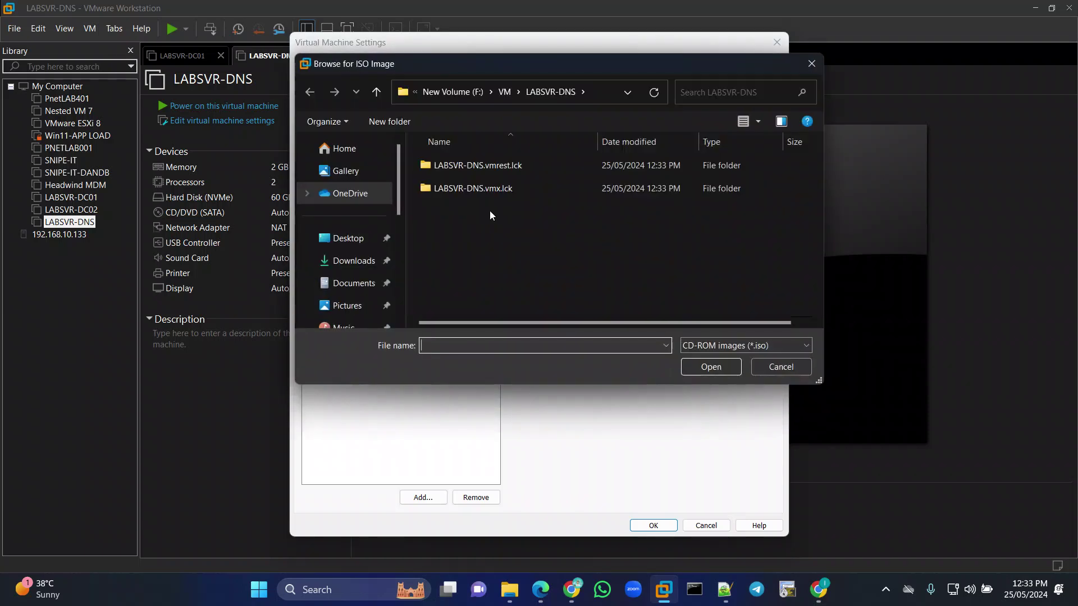
scroll(336, 252, "down", 5)
left_click(324, 280)
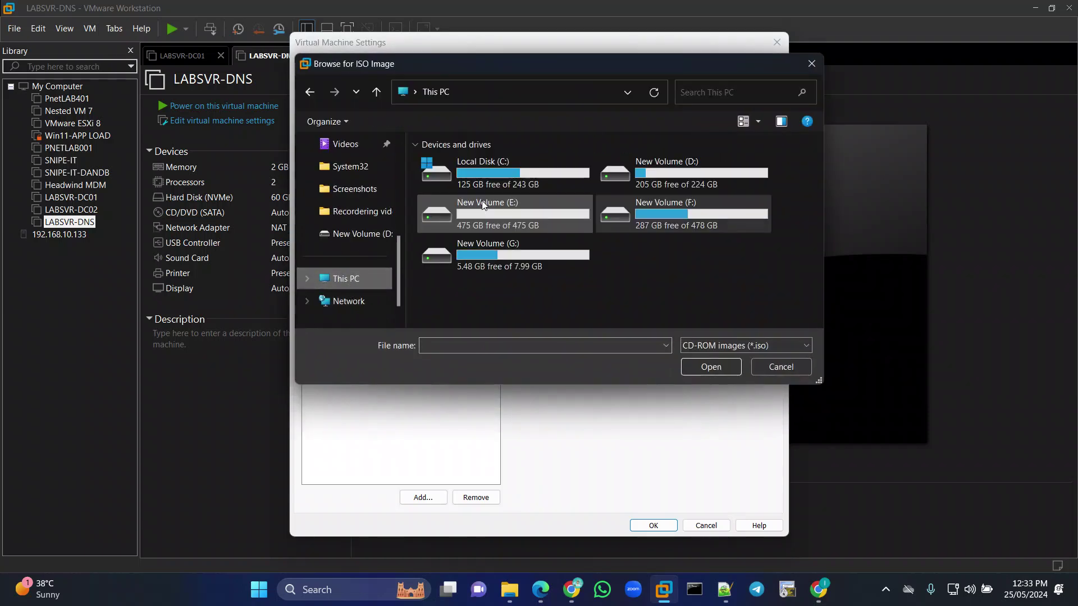
double_click(685, 171)
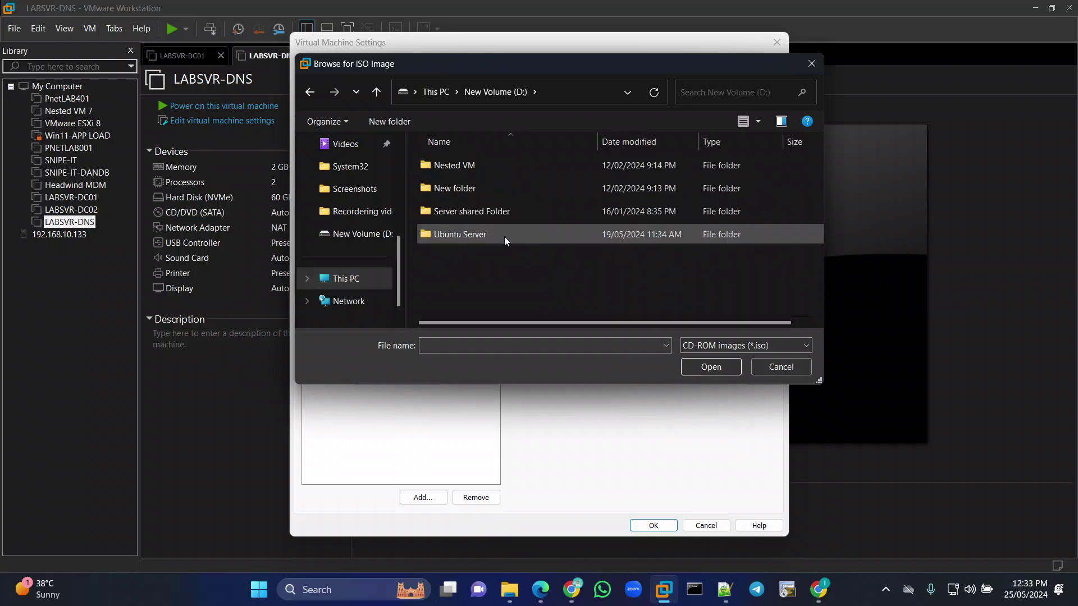
double_click(492, 210)
double_click(470, 162)
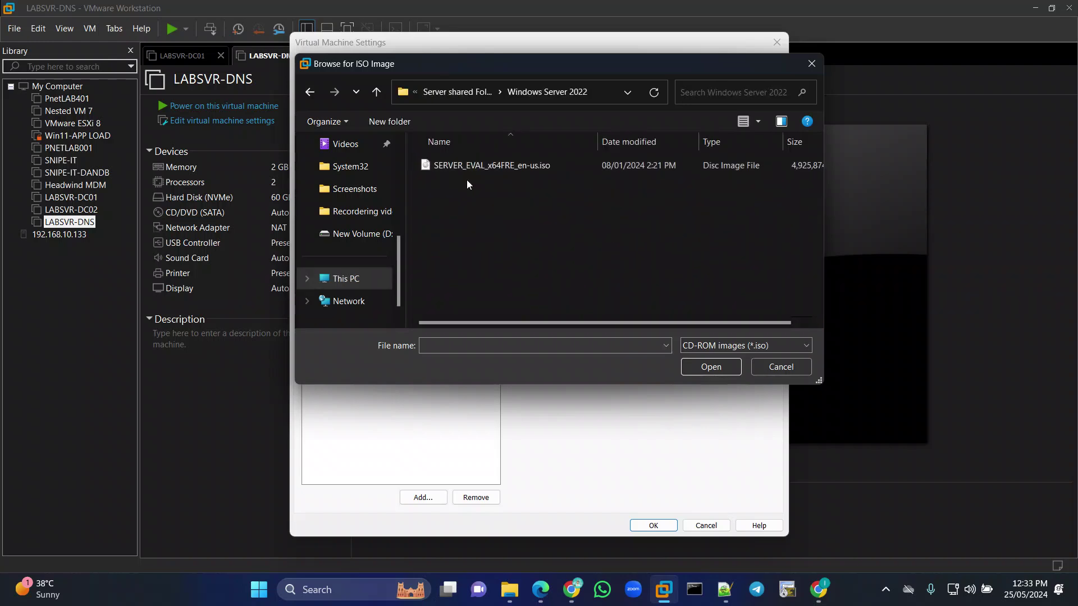
left_click(471, 166)
left_click(696, 368)
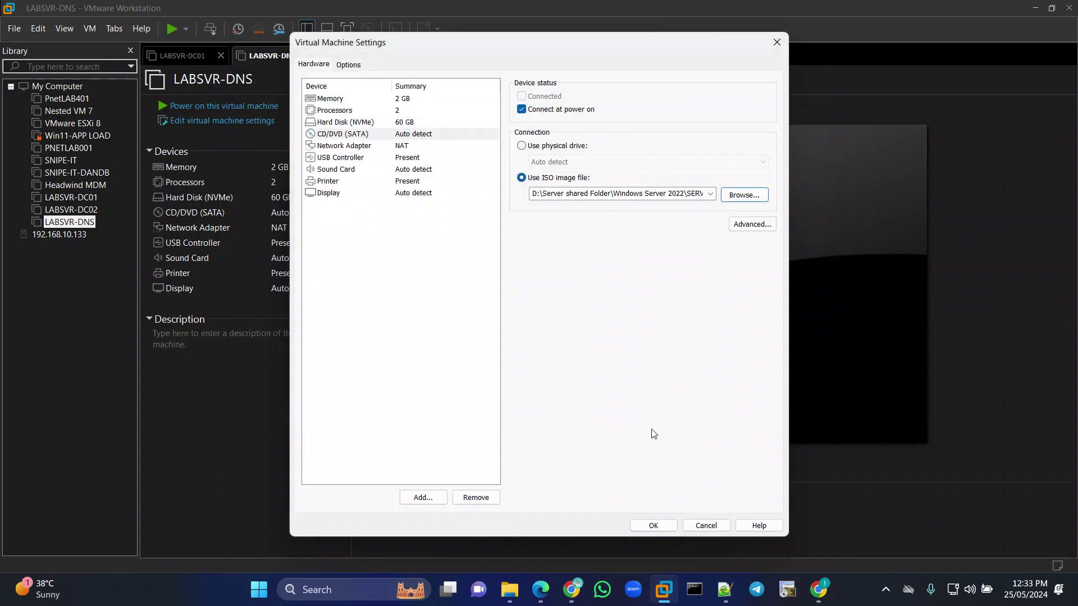
left_click(652, 525)
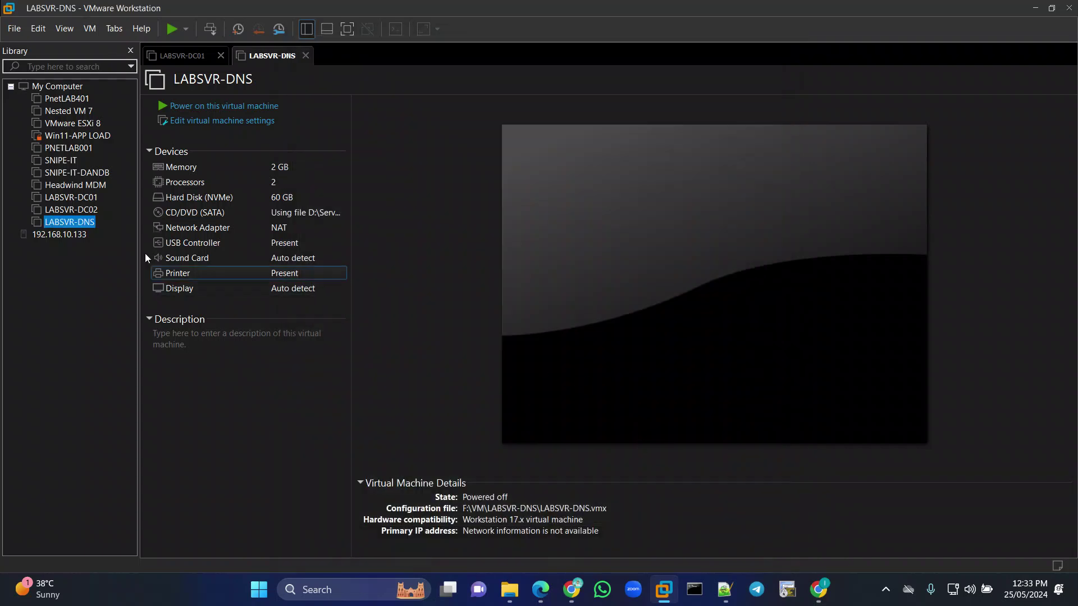
Power on LABSVR-DNS and press a key inside the VM to boot from the Windows Server ISO.
right_click(57, 223)
mouse_move(96, 321)
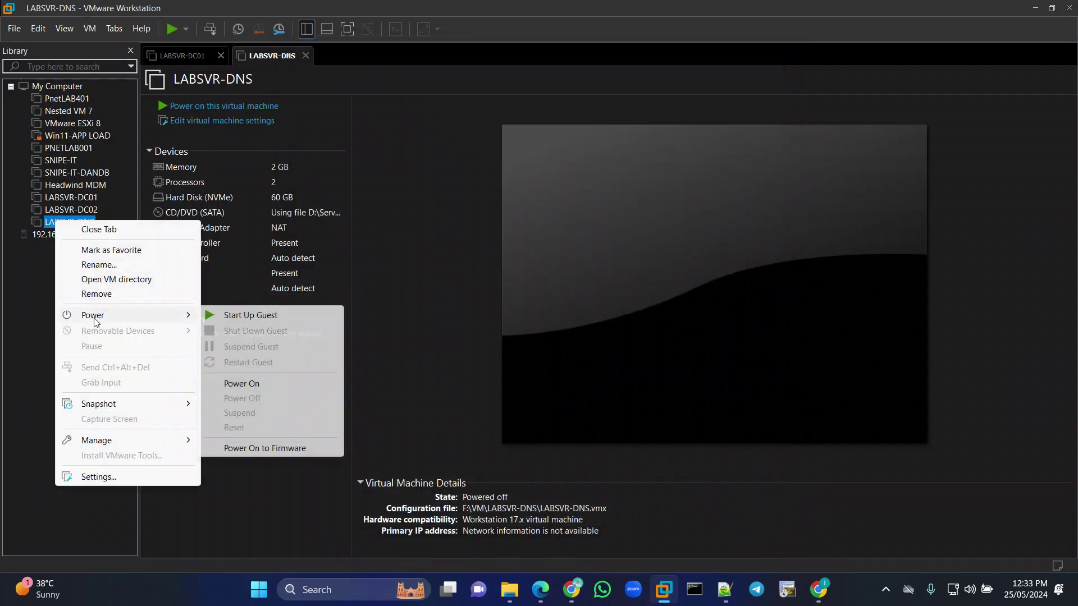
left_click(242, 383)
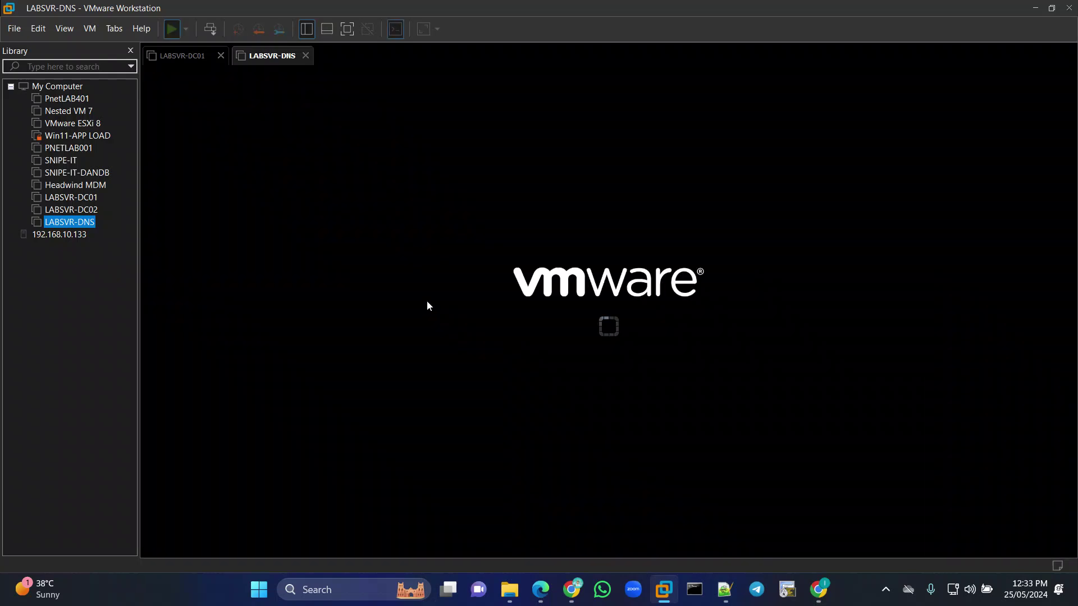
left_click(131, 52)
left_click(729, 462)
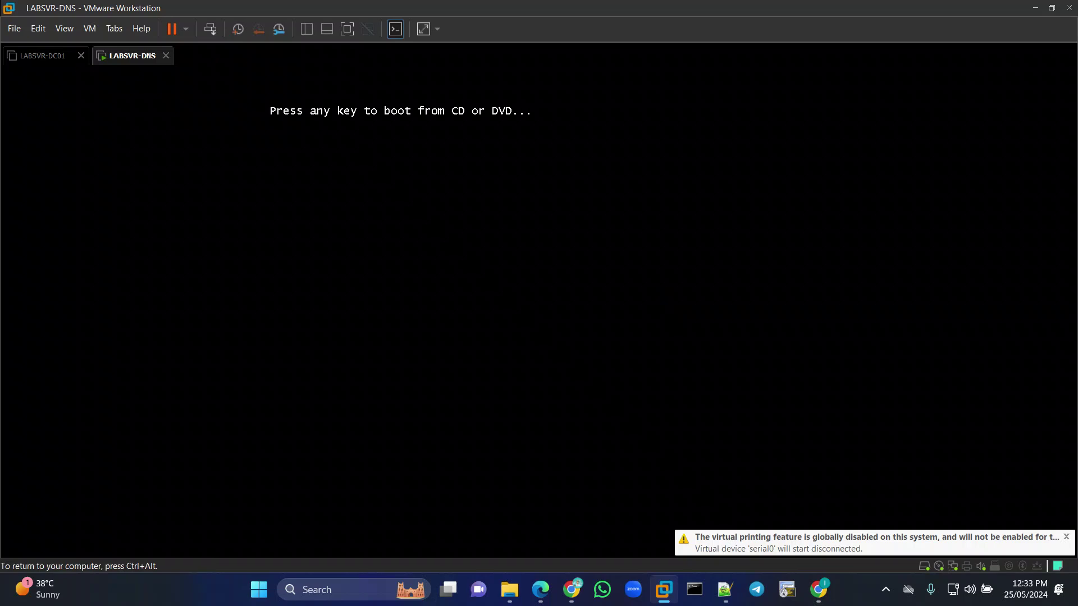
key("Return")
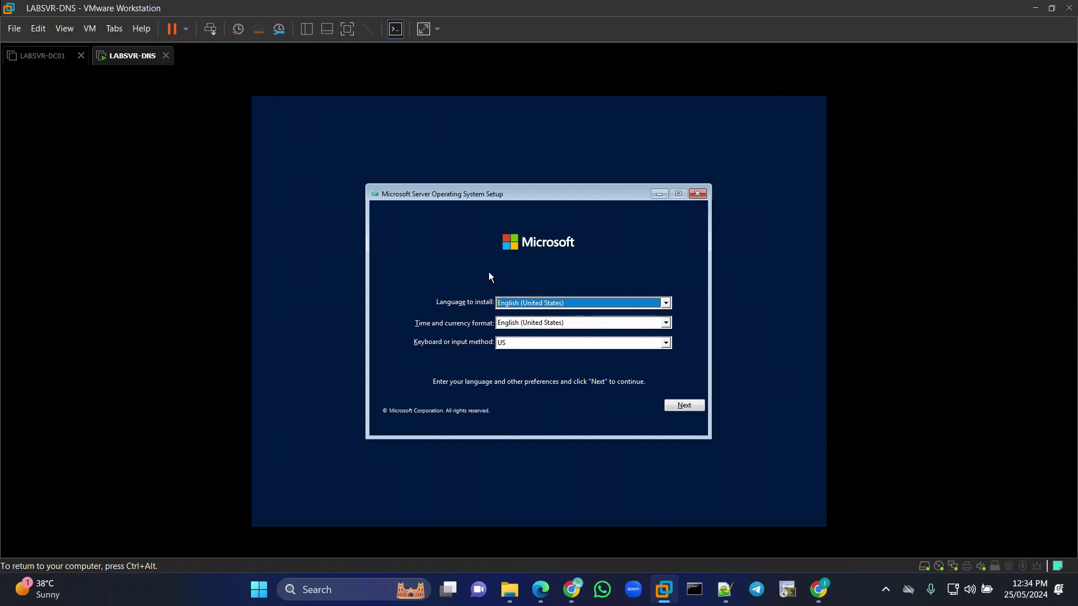
Keep the default English setup language, choose Install now, and close the LABSVR-DC01 tab.
left_click(685, 410)
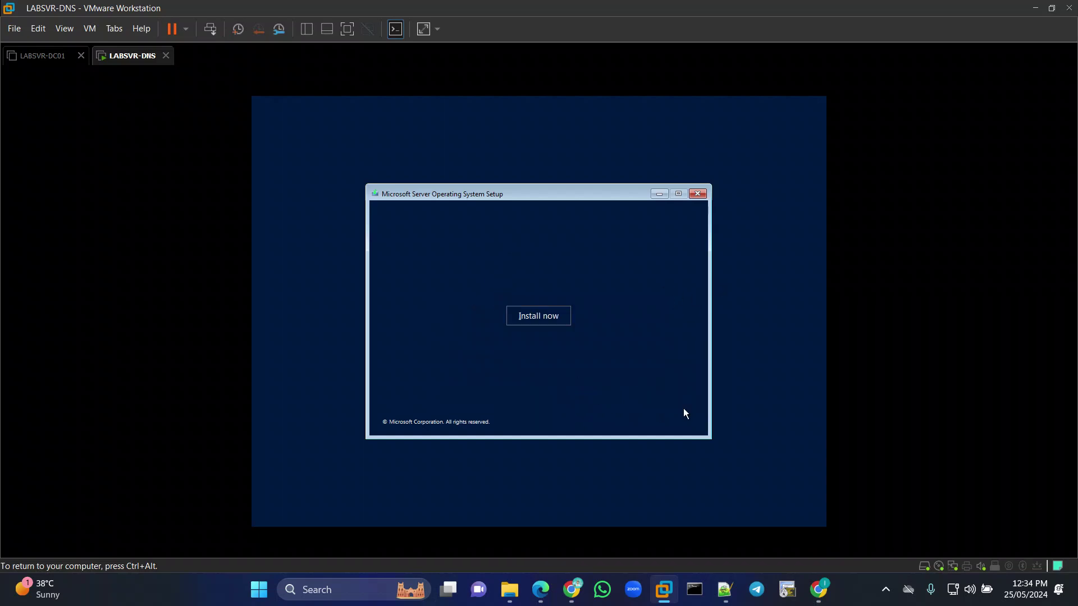
left_click(544, 318)
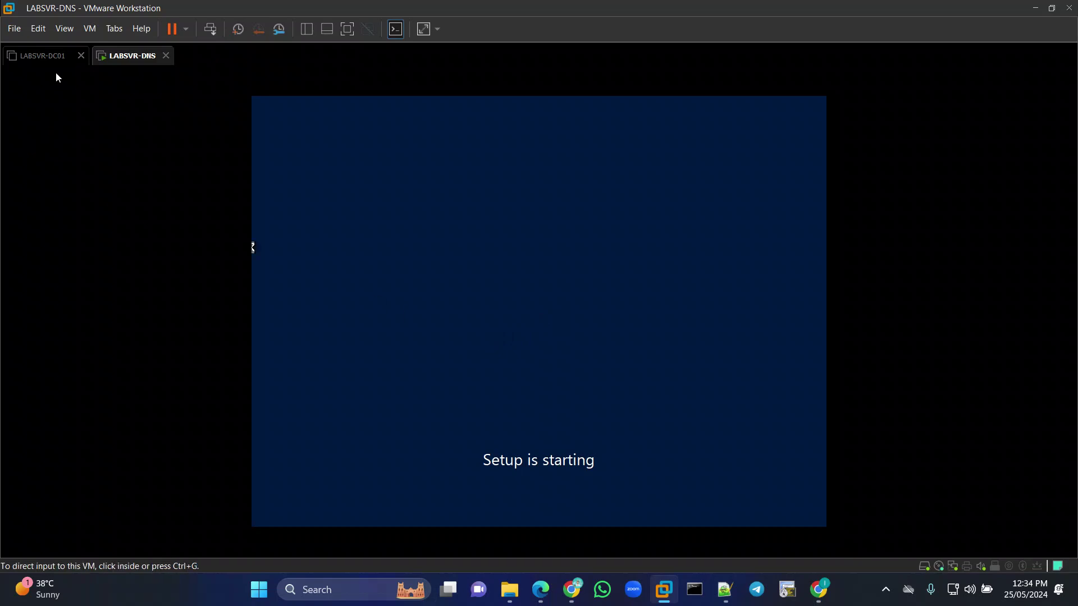
left_click(81, 55)
left_click(591, 303)
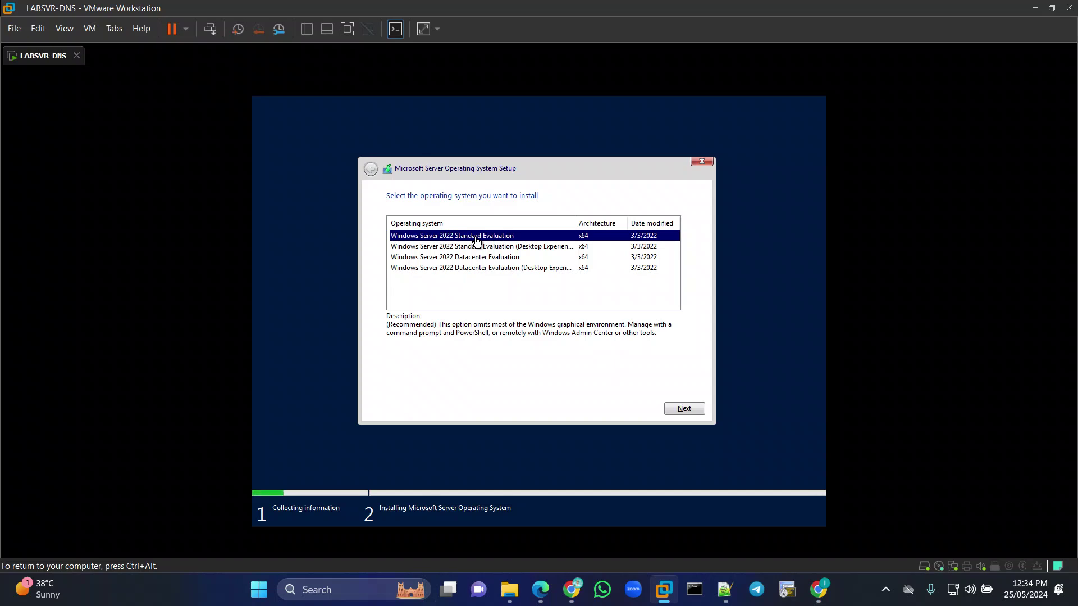
Select Windows Server 2022 Datacenter Evaluation (Desktop Experience) and continue setup.
left_click(489, 252)
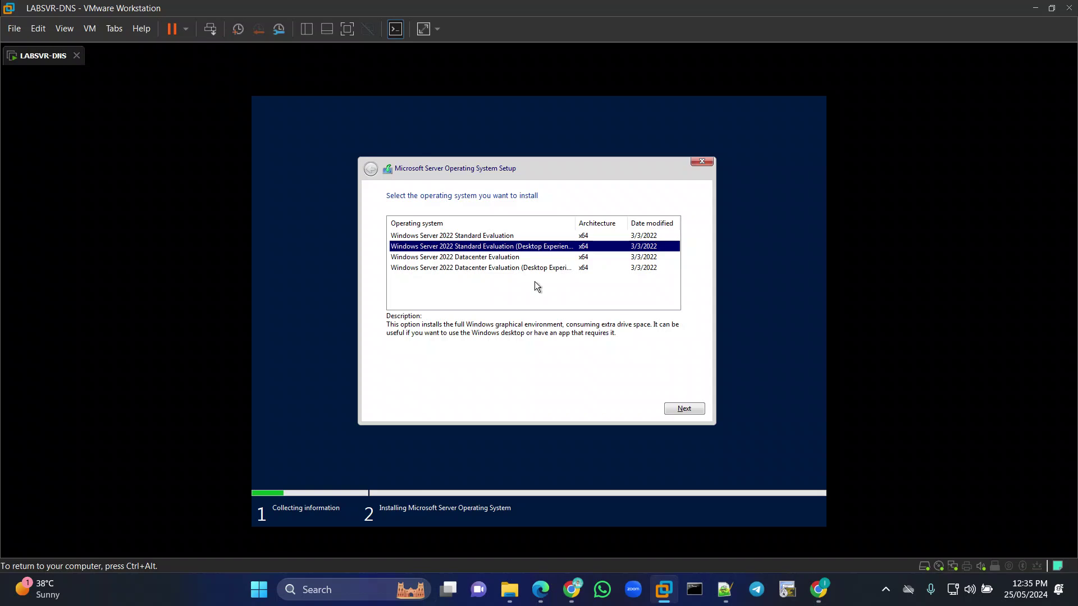
left_click(529, 269)
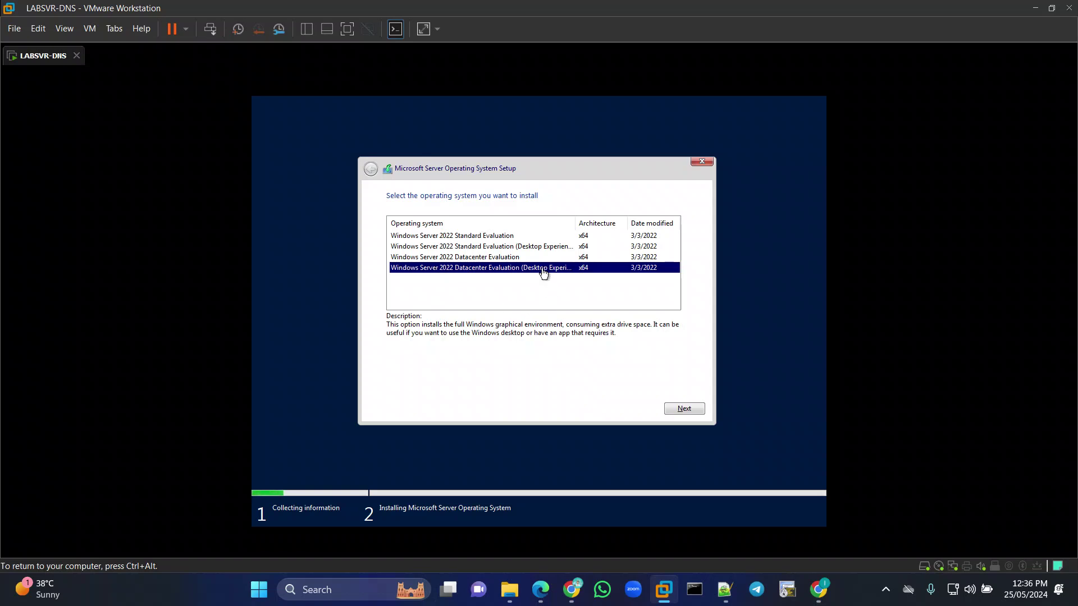
left_click(682, 409)
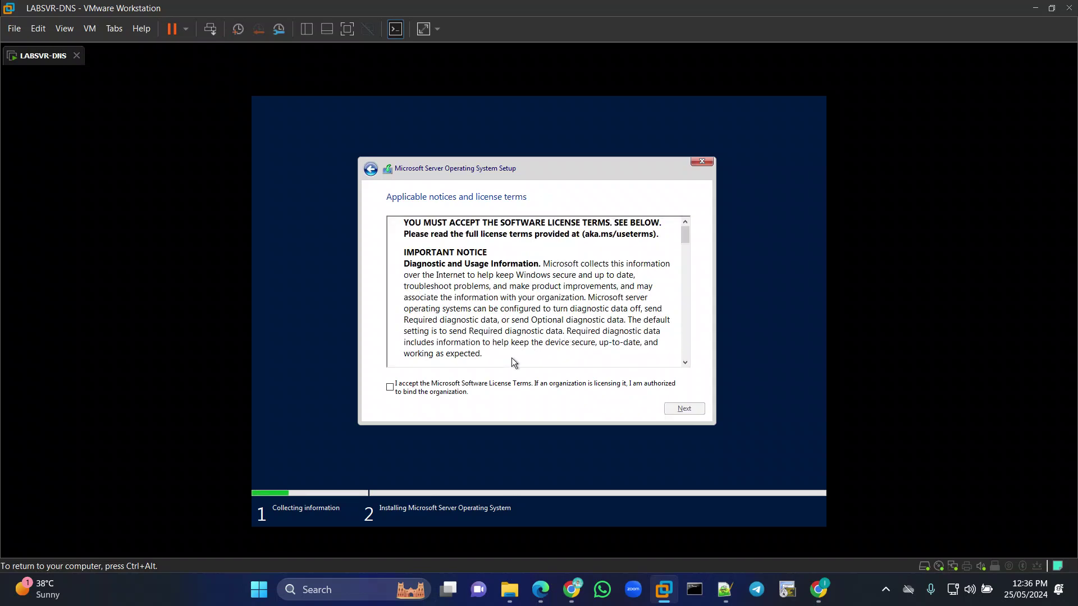
Tick 'I accept the license terms' and continue to the installation type choice.
scroll(513, 307, "down", 3)
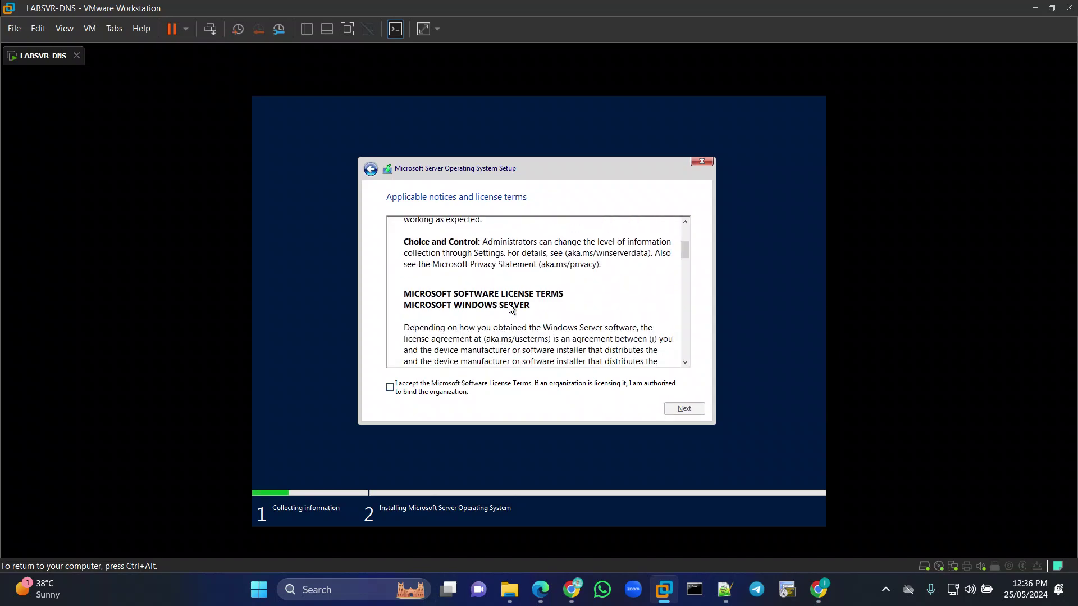
left_click(392, 371)
left_click(684, 389)
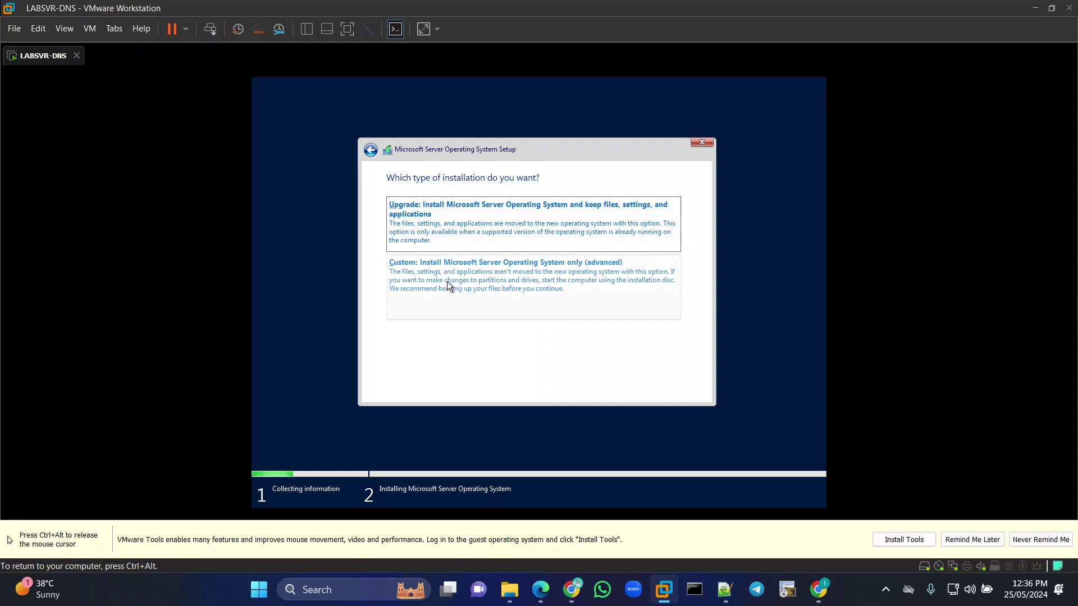
Choose Custom, create a 61440 MB partition, accept the system partitions, and install onto Partition 3.
left_click(589, 274)
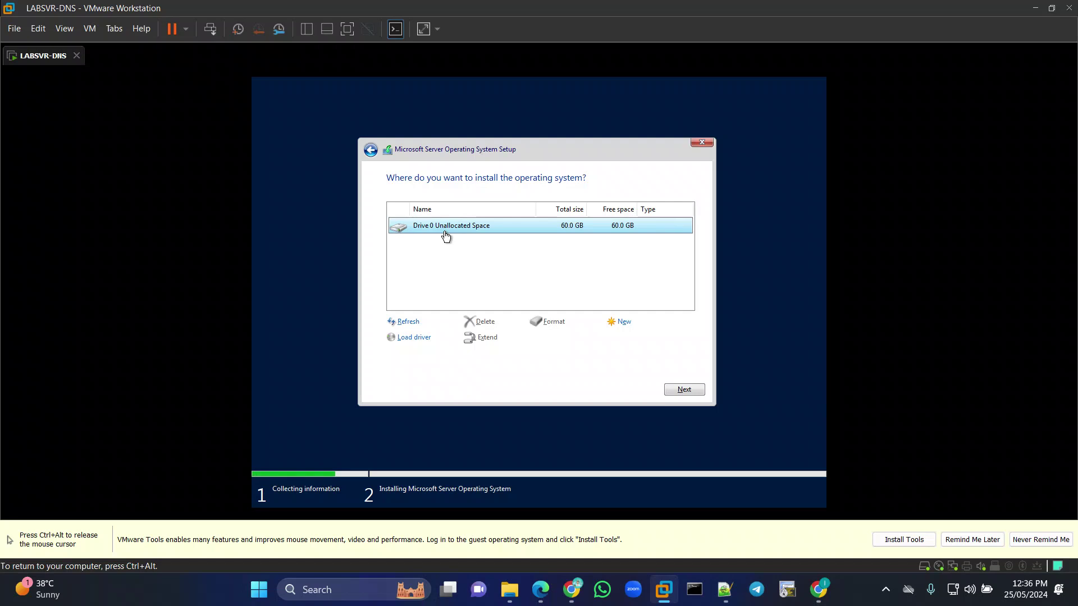
left_click(613, 323)
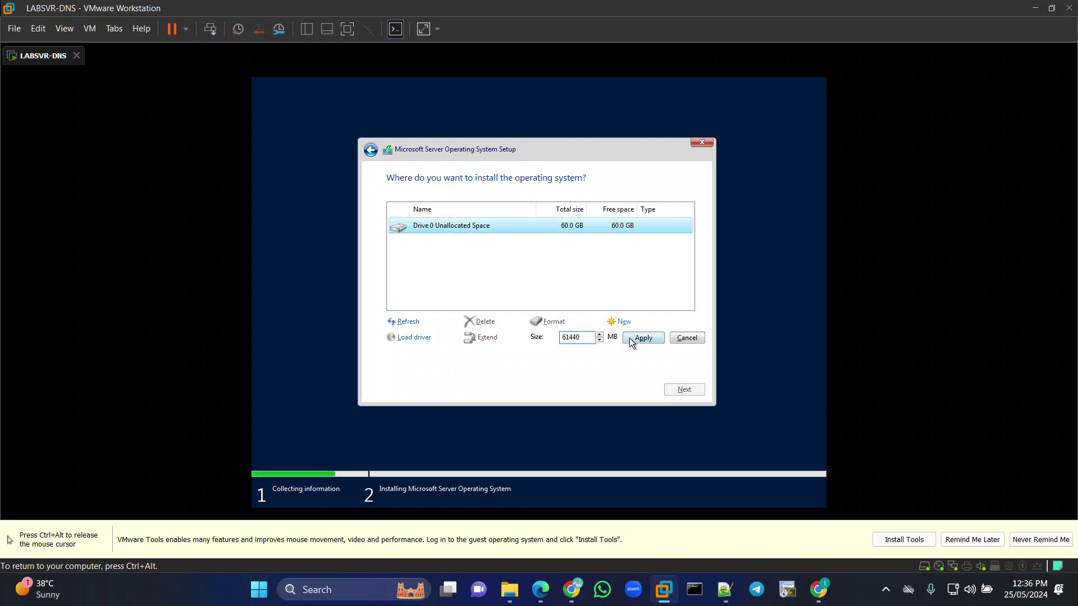
left_click(630, 340)
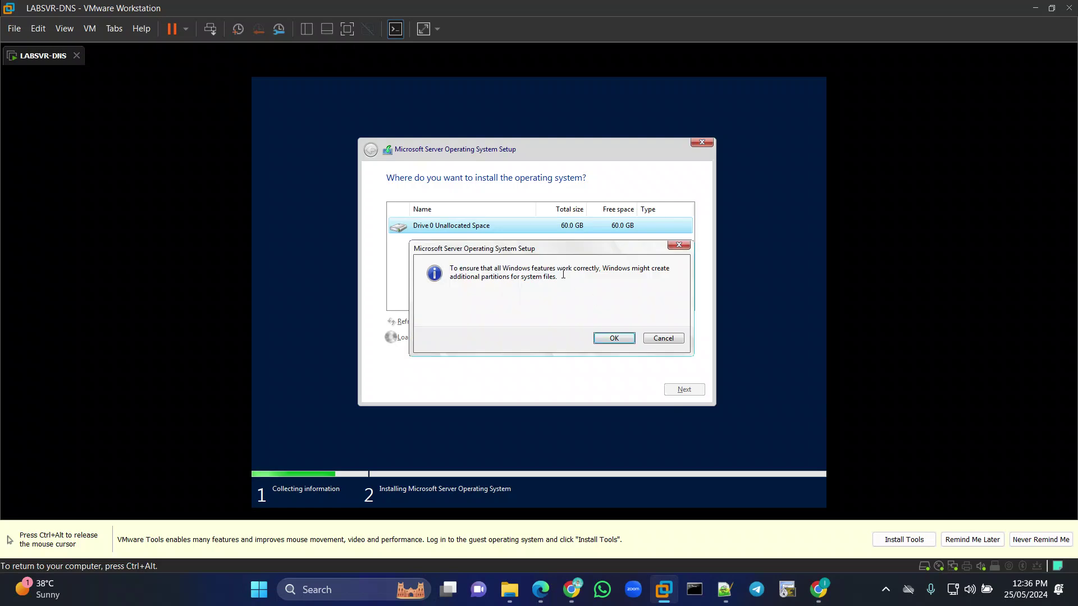
left_click(613, 339)
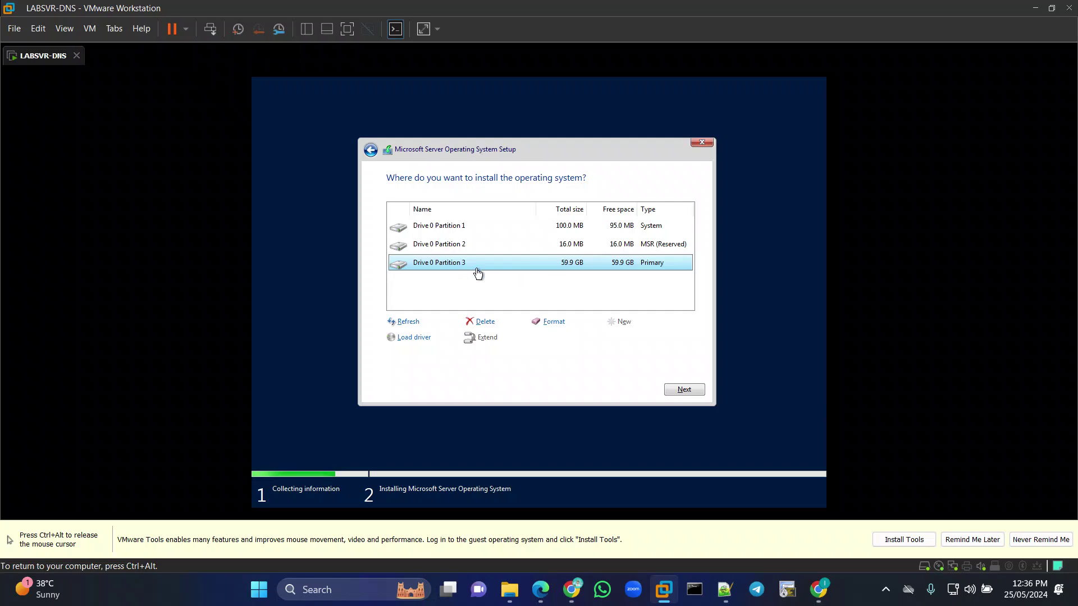
left_click(669, 388)
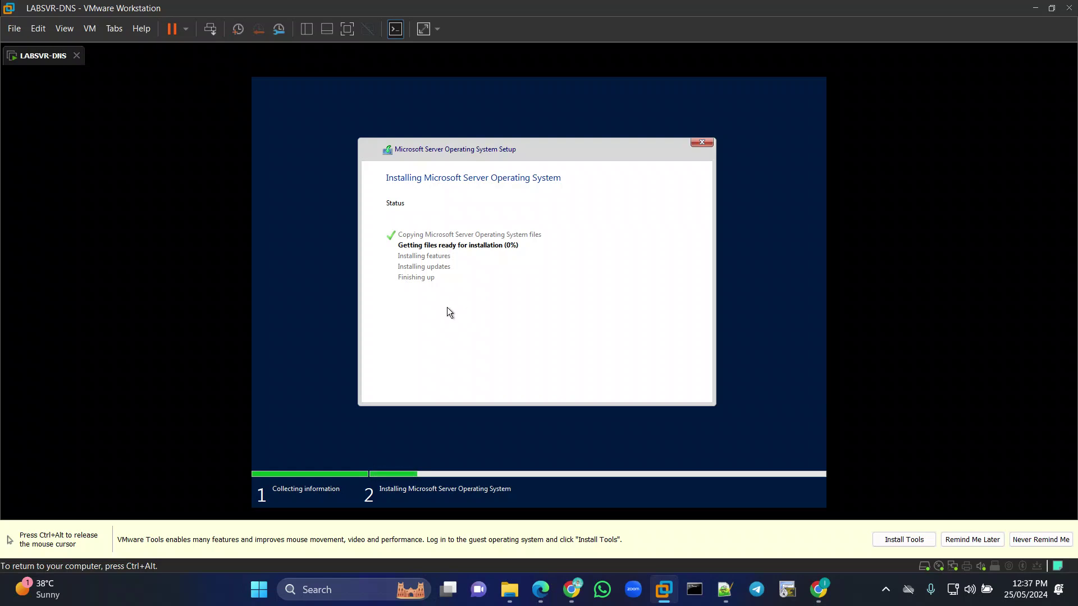
Release the mouse with Ctrl+Alt and wait for installation to reach Customize settings.
key("ctrl+alt")
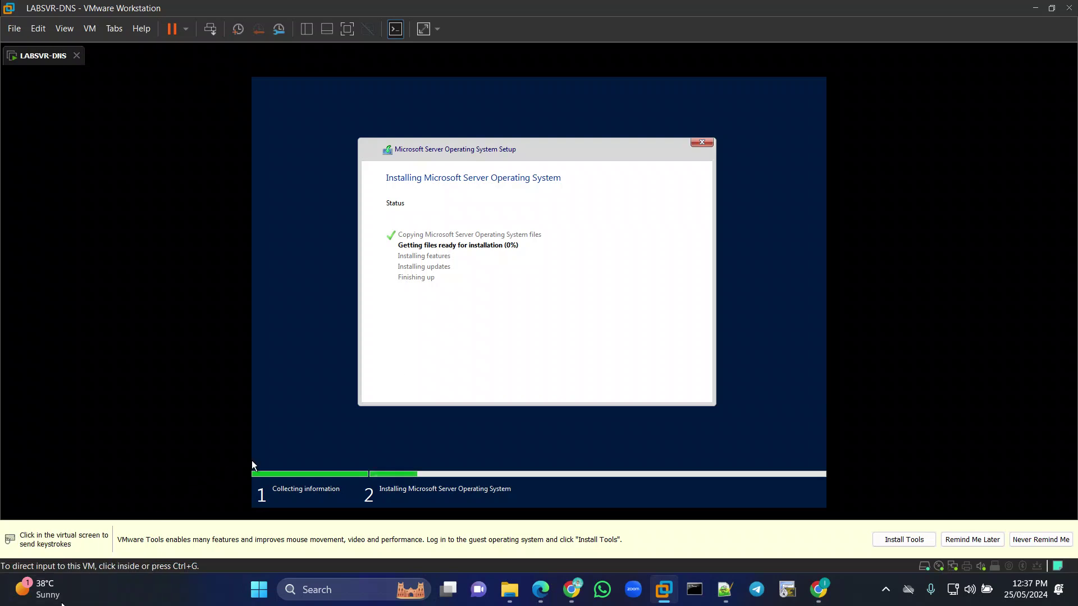
left_click(41, 604)
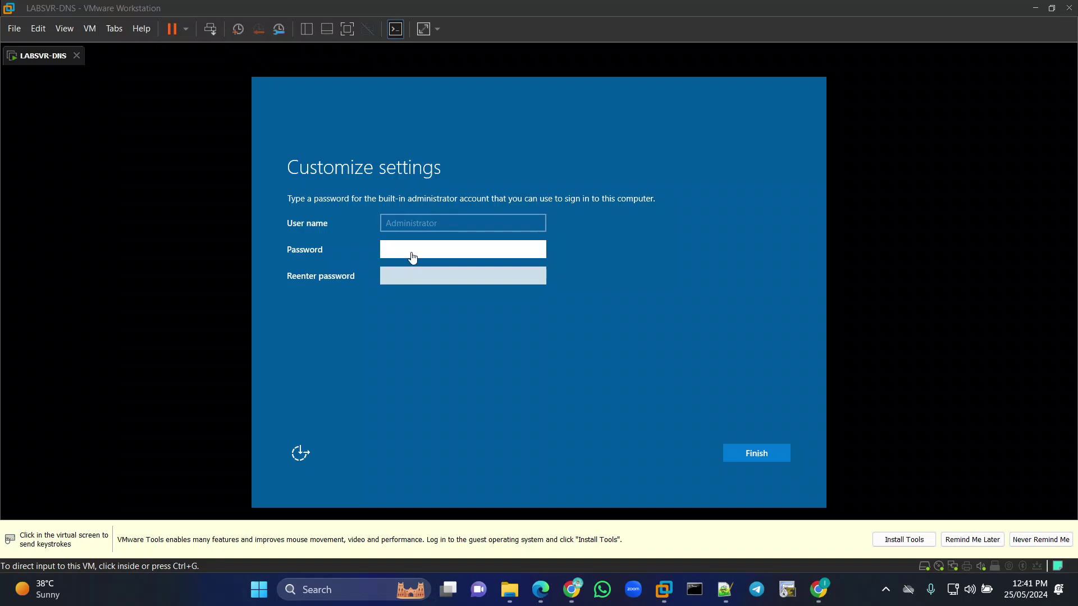
Enter the Administrator password in both password fields and finish setup.
left_click(418, 245)
type("P@")
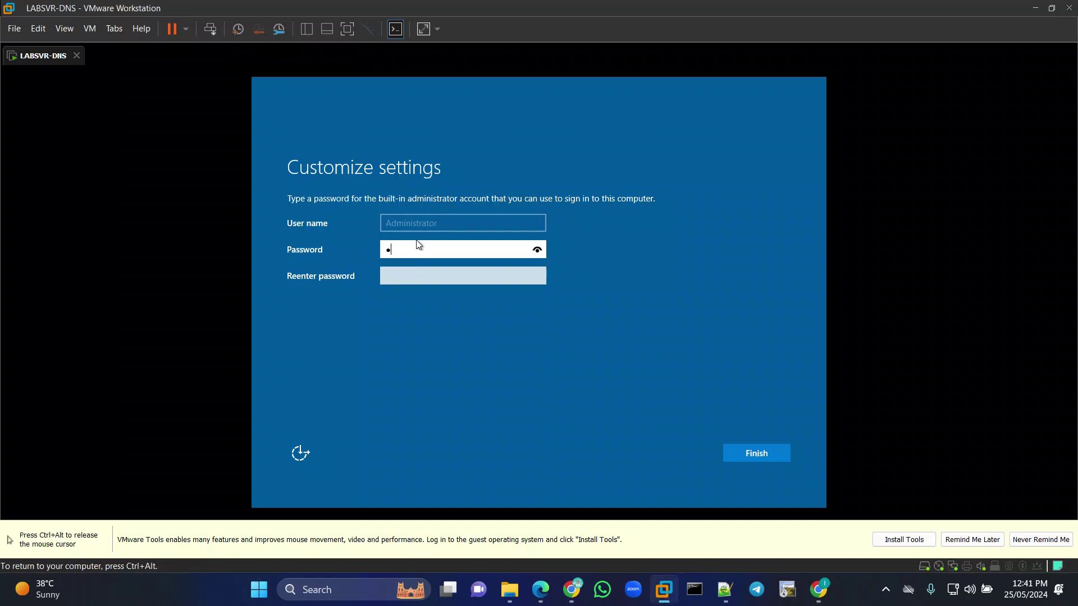
key("BackSpace")
key("BackSpace")
type("P@ssw0rd123")
key("Tab")
type("P@ssw")
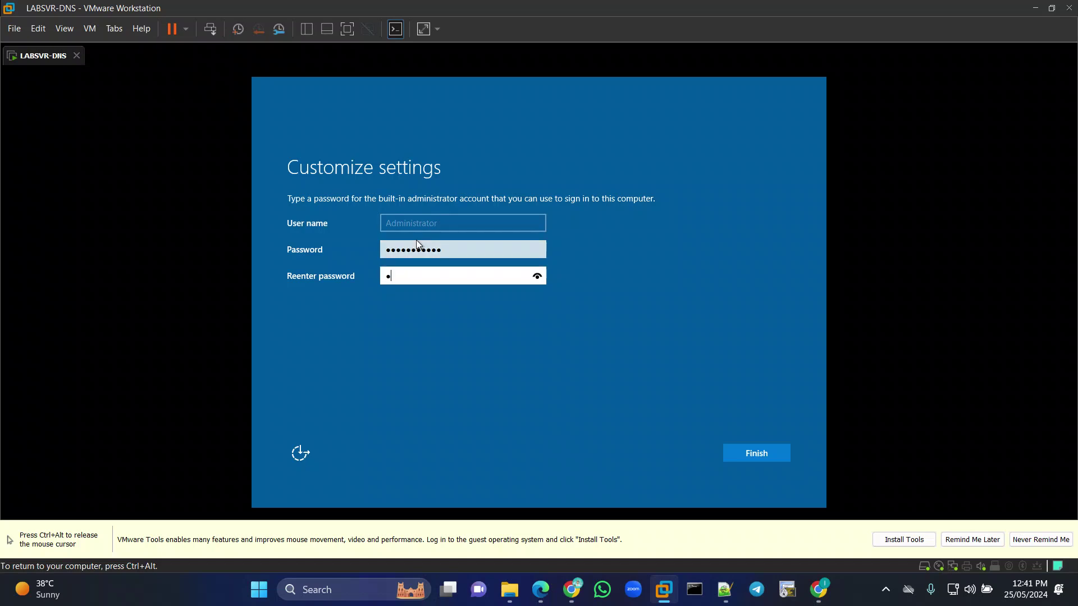
type("0rd123")
left_click(769, 453)
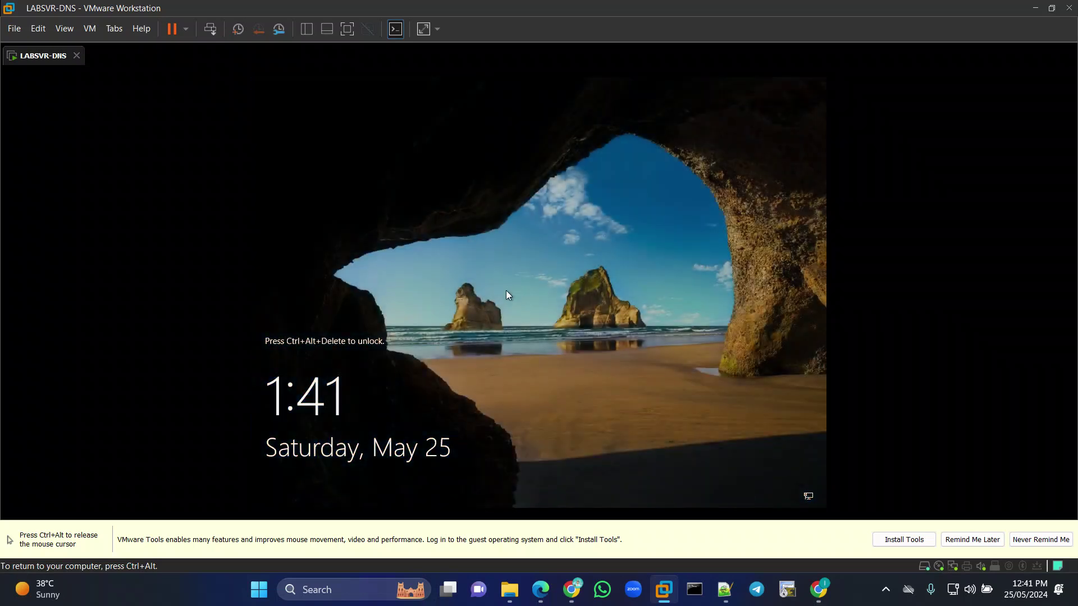
Unlock LABSVR-DNS with Ctrl+Alt+Del and sign in as Administrator with the account password.
key("ctrl+alt")
left_click(210, 29)
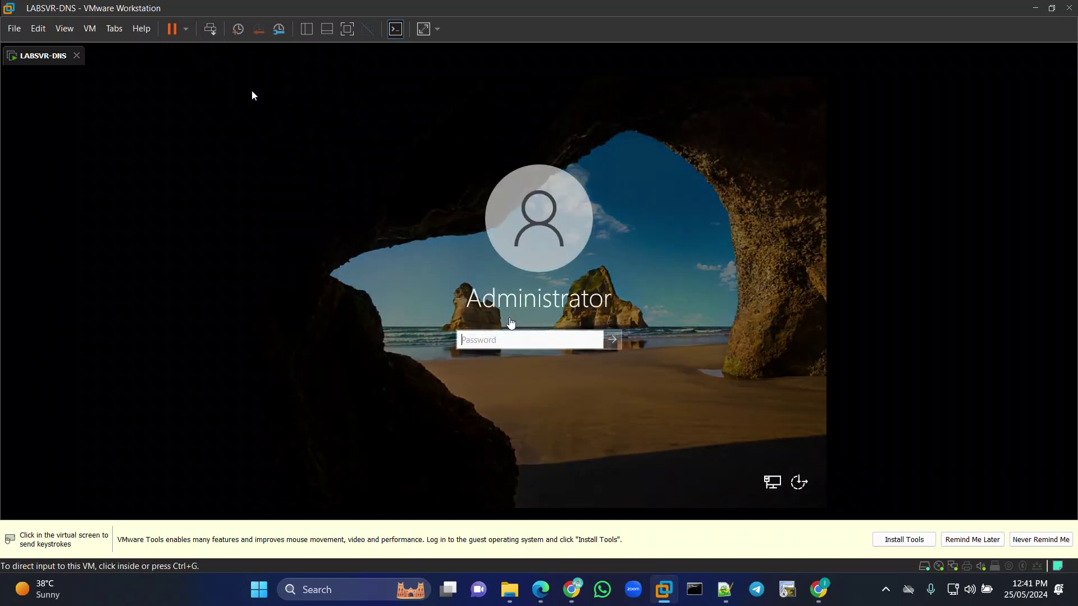
left_click(508, 336)
type("*****")
key("BackSpace")
key("BackSpace")
key("BackSpace")
key("BackSpace")
key("BackSpace")
type("*********")
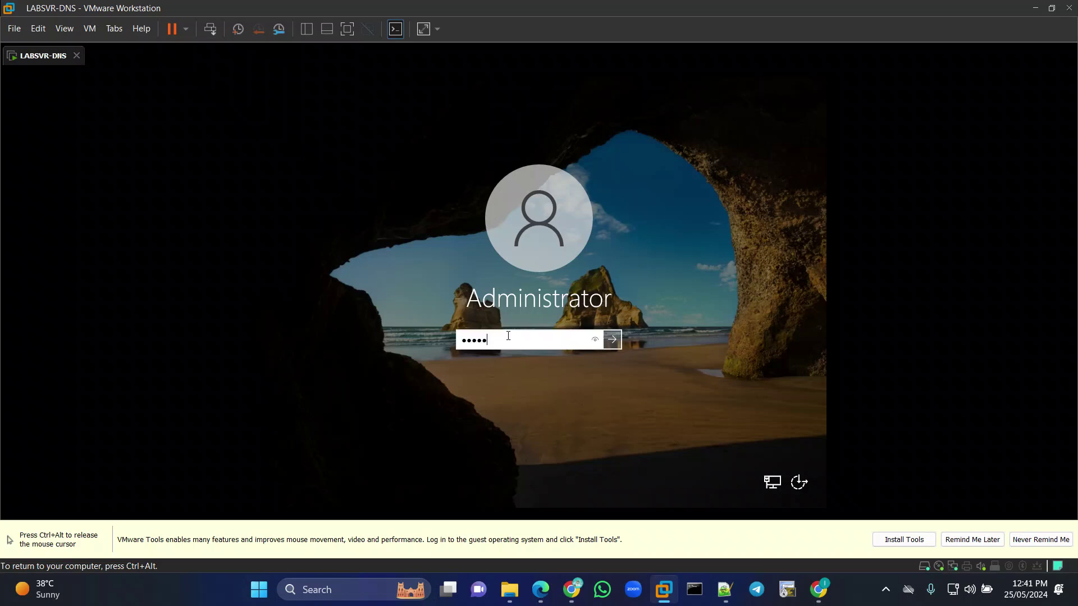
type("**")
key("Return")
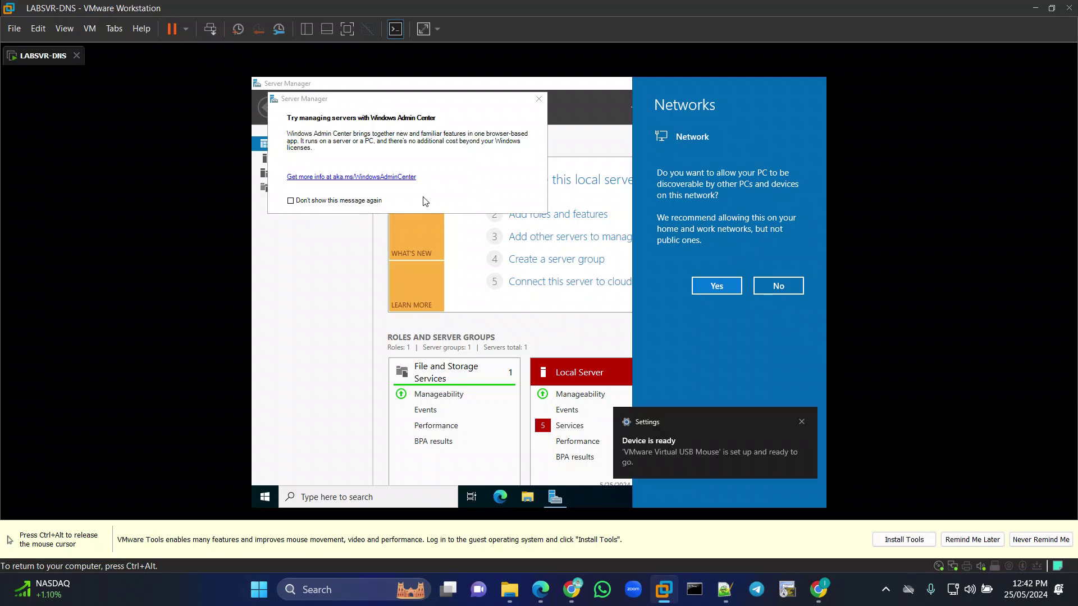
Dismiss the network discovery prompt and turn off the Windows Admin Center tip for good.
left_click(490, 167)
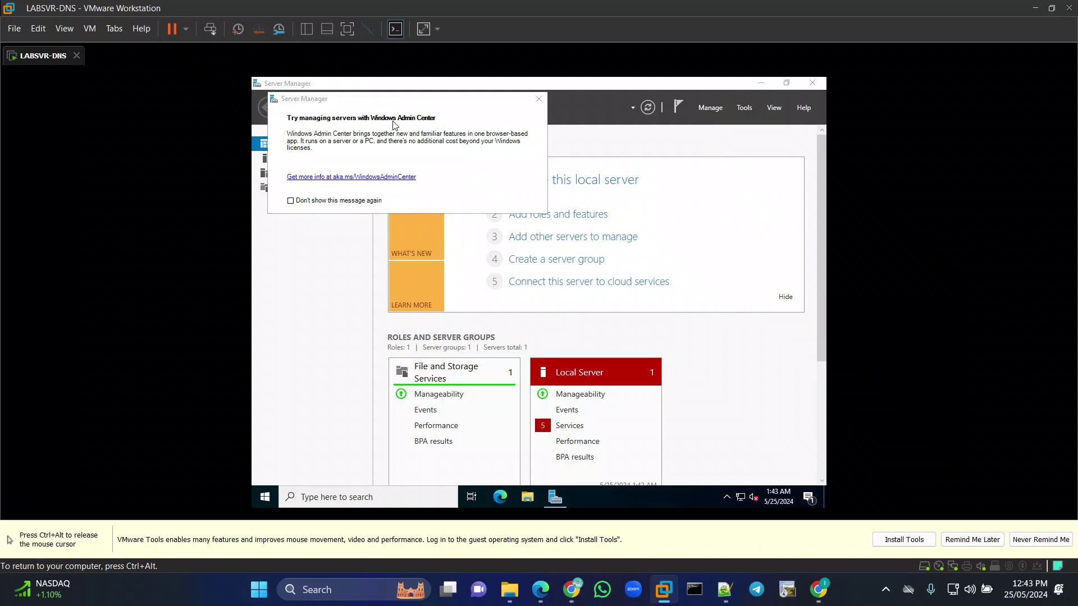
left_click(290, 200)
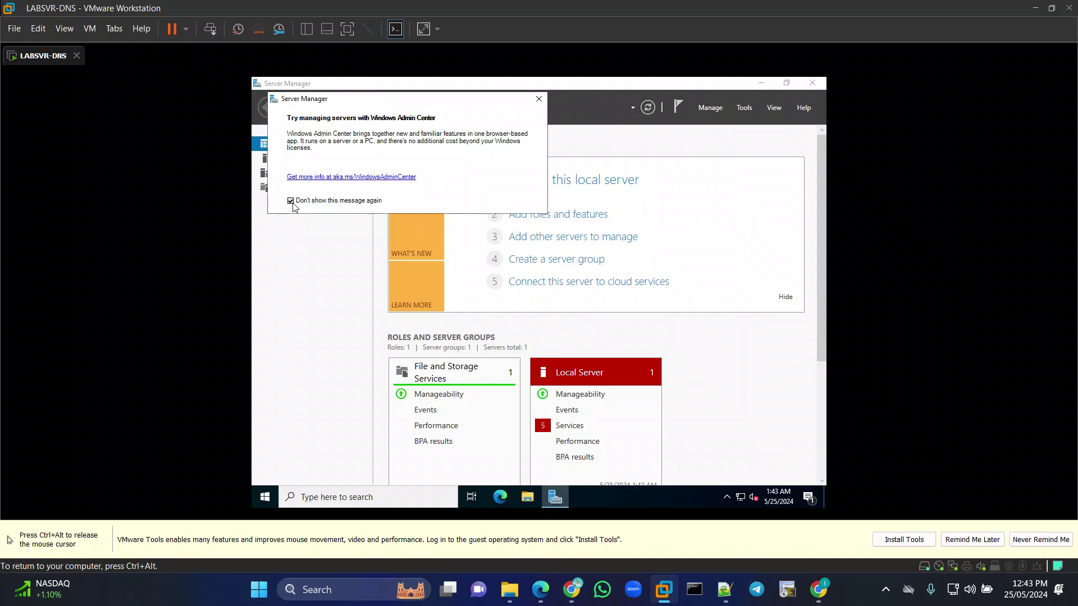
left_click(537, 99)
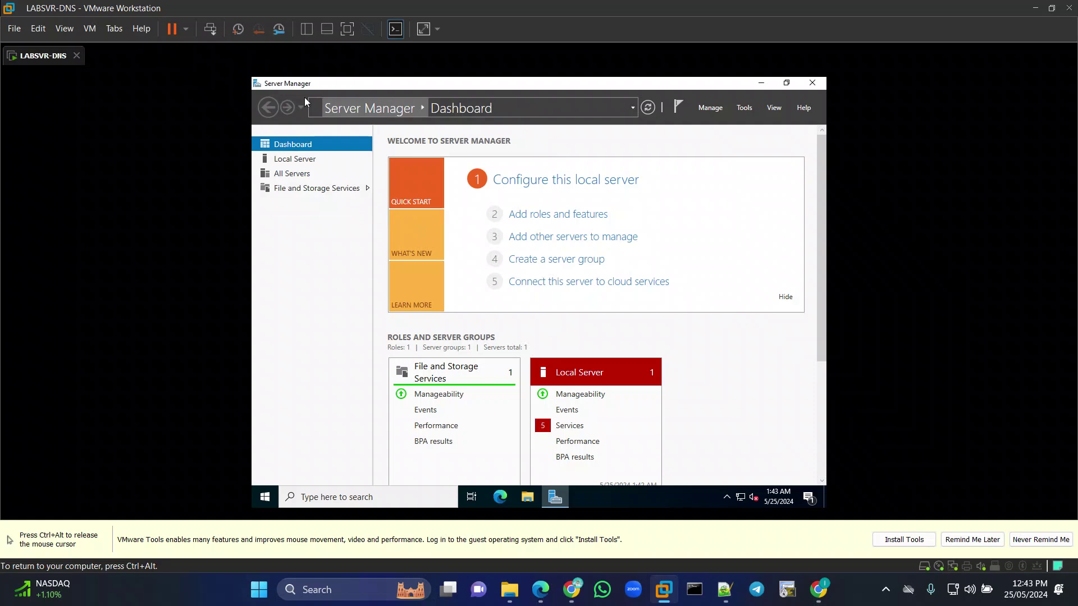
scroll(462, 382, "down", 1)
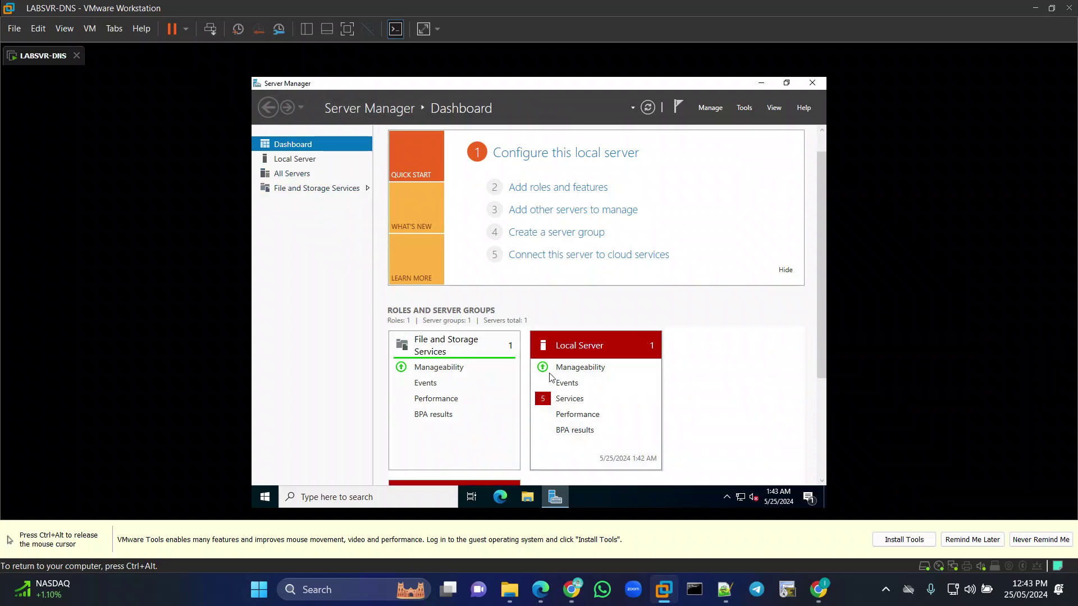
Start the stopped Clipboard User Service from the Local Server services alert details.
left_click(567, 402)
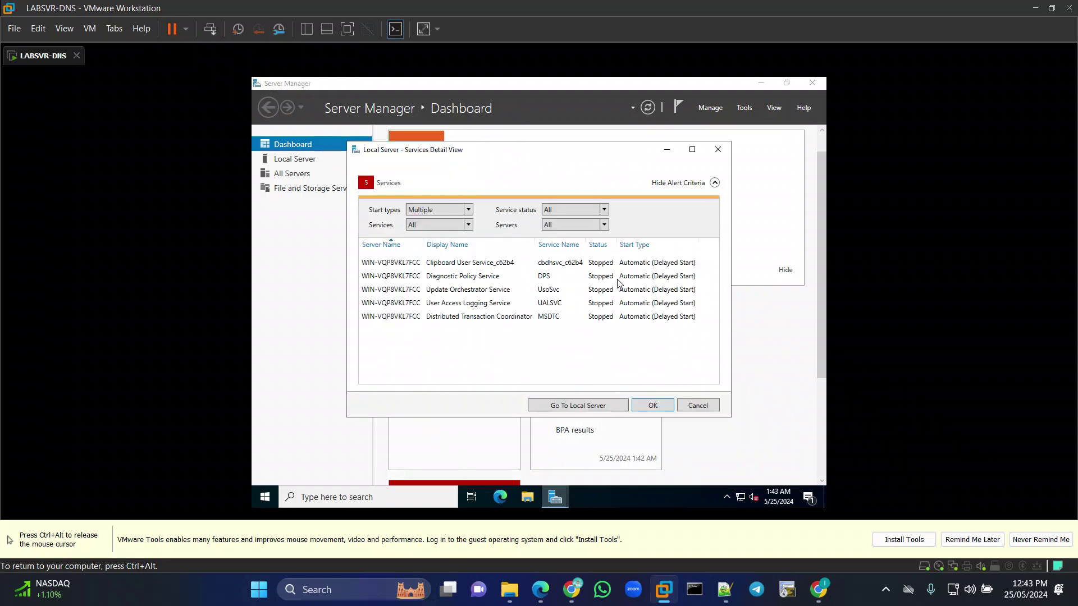
left_click(432, 267)
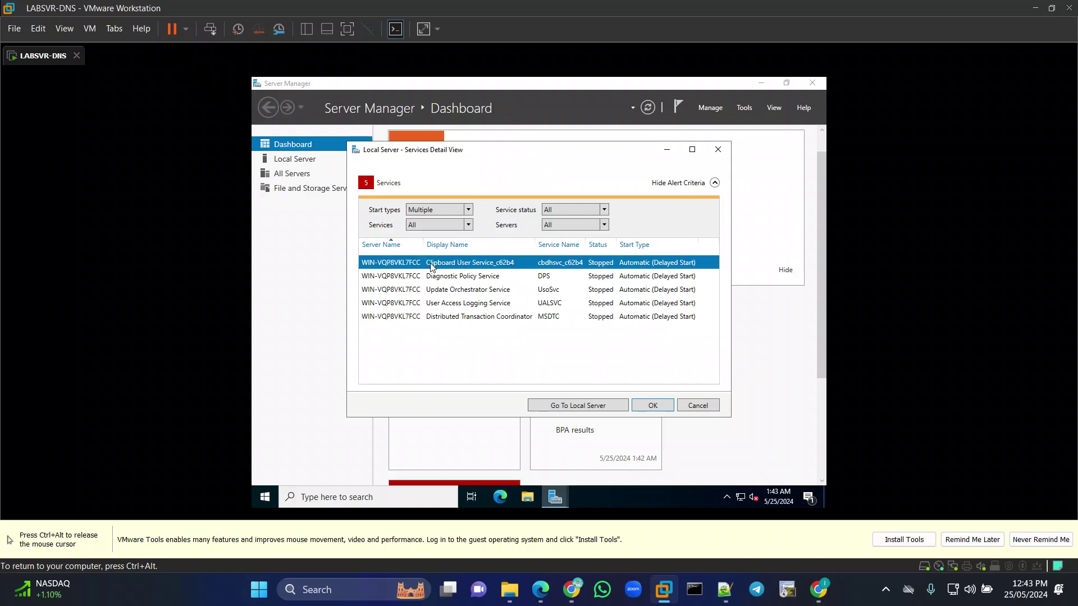
right_click(433, 266)
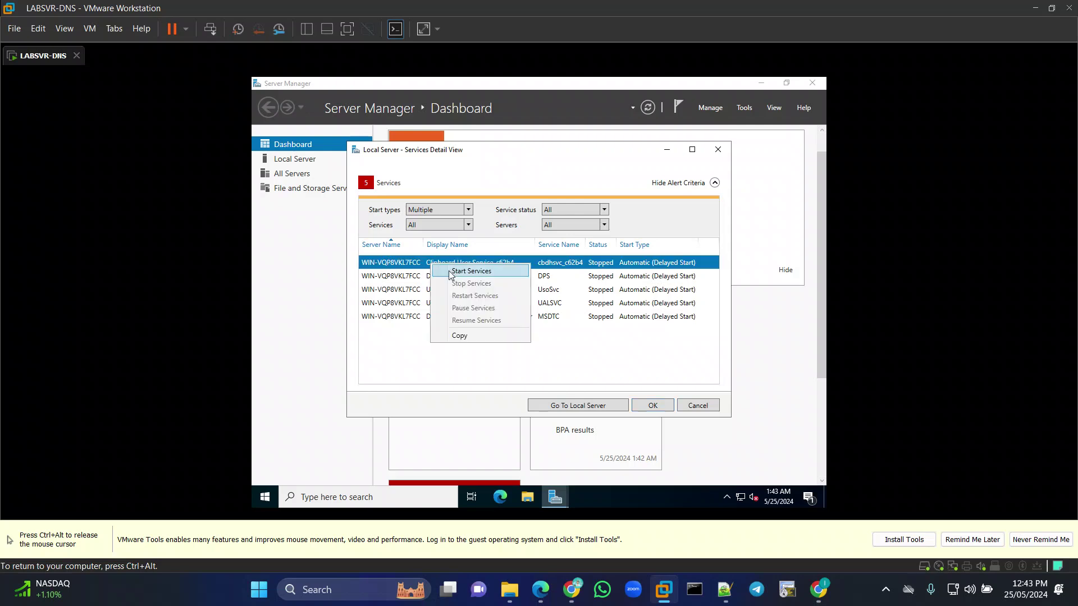
left_click(455, 271)
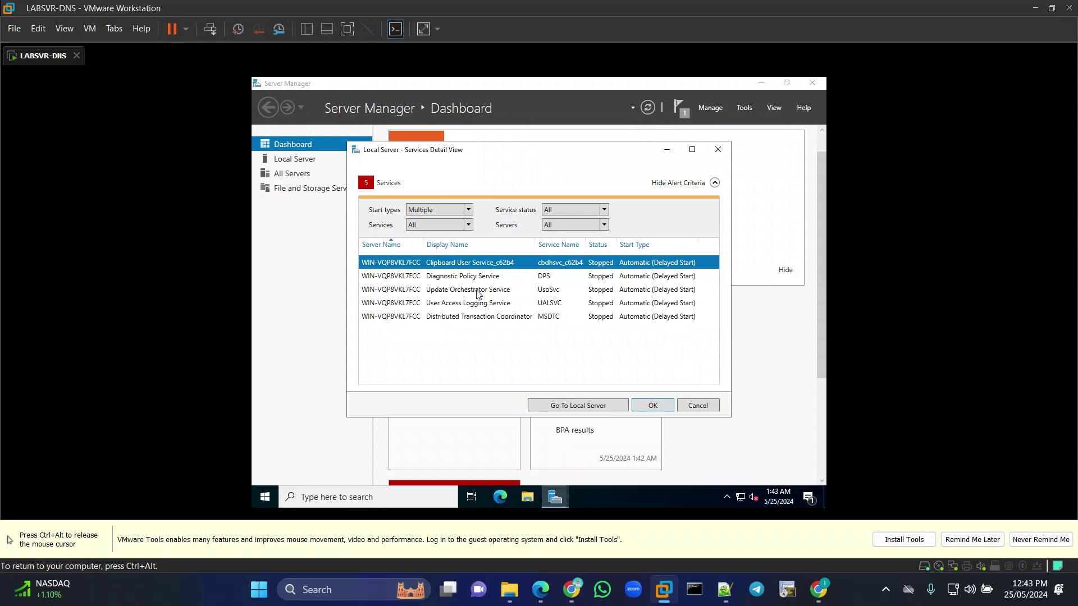
left_click(463, 307)
left_click(470, 317)
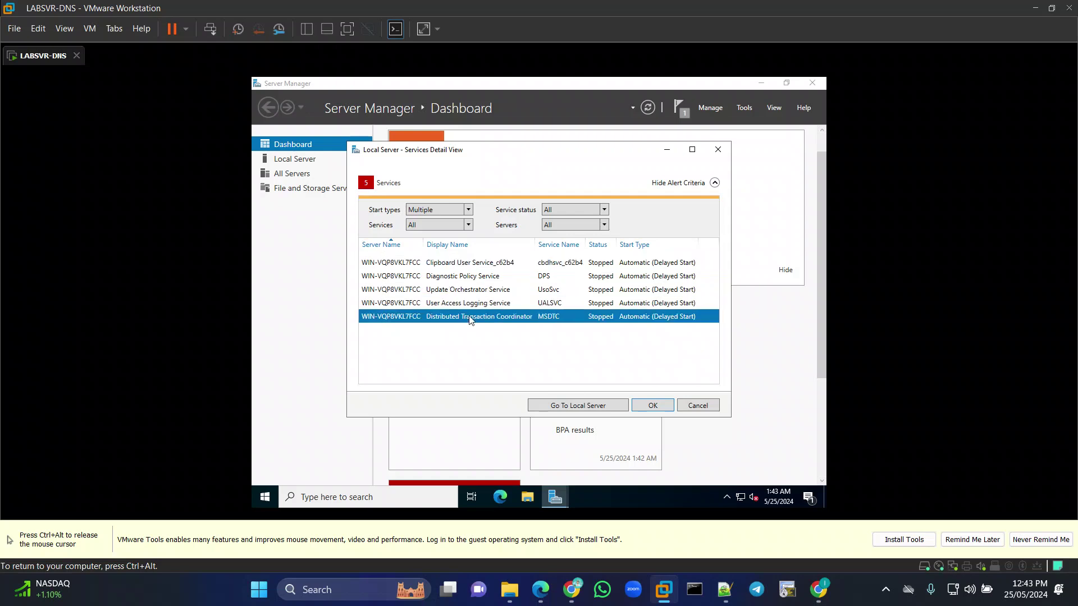
right_click(452, 279)
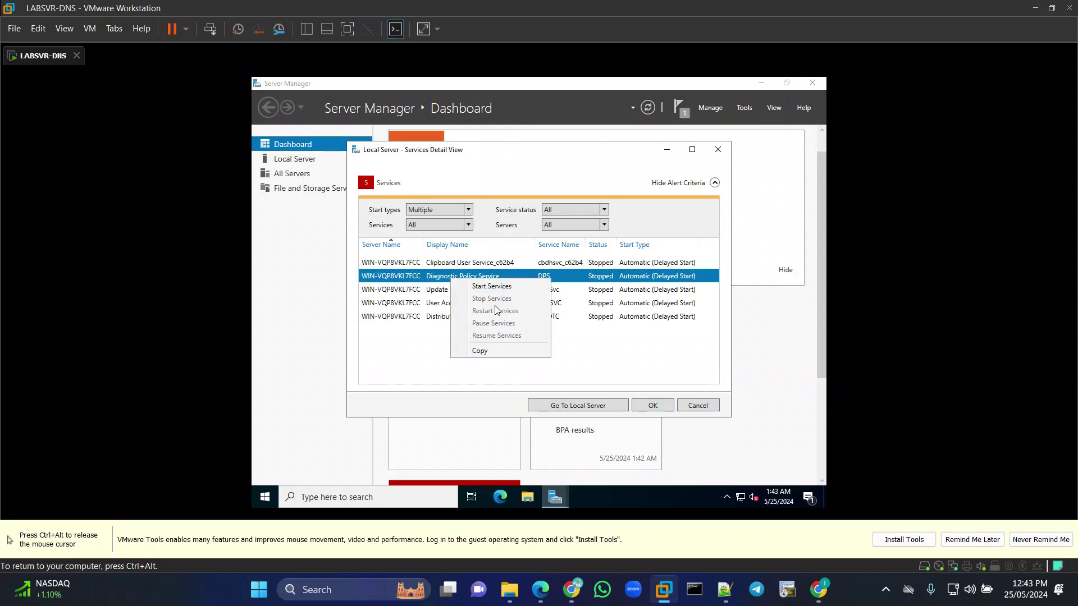
left_click(718, 151)
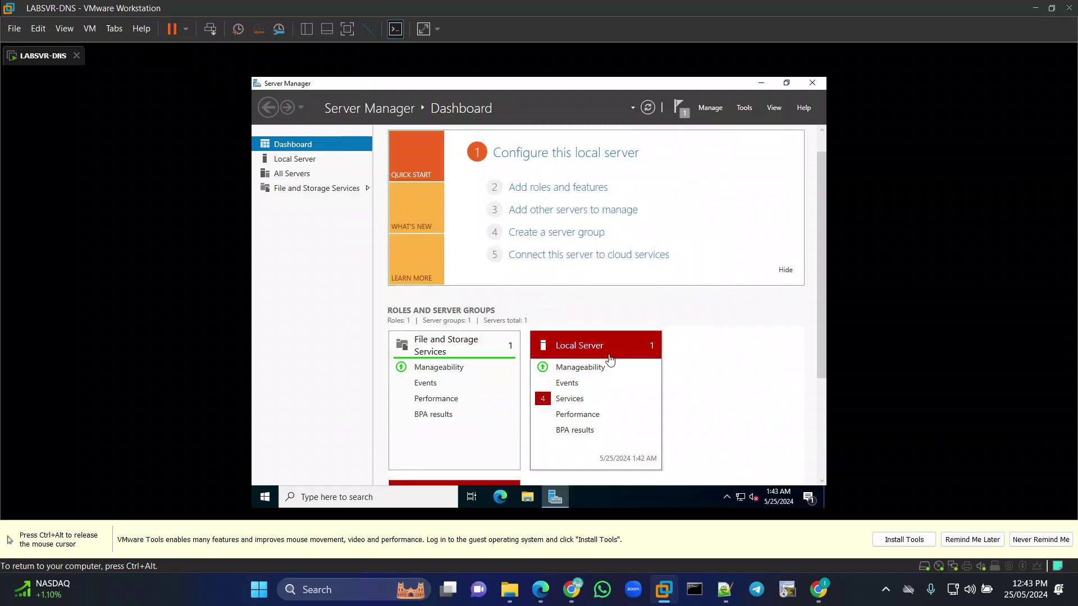
Refresh the Server Manager dashboard and check the File and Storage Services and Local Server tiles.
scroll(611, 357, "down", 3)
scroll(610, 361, "up", 3)
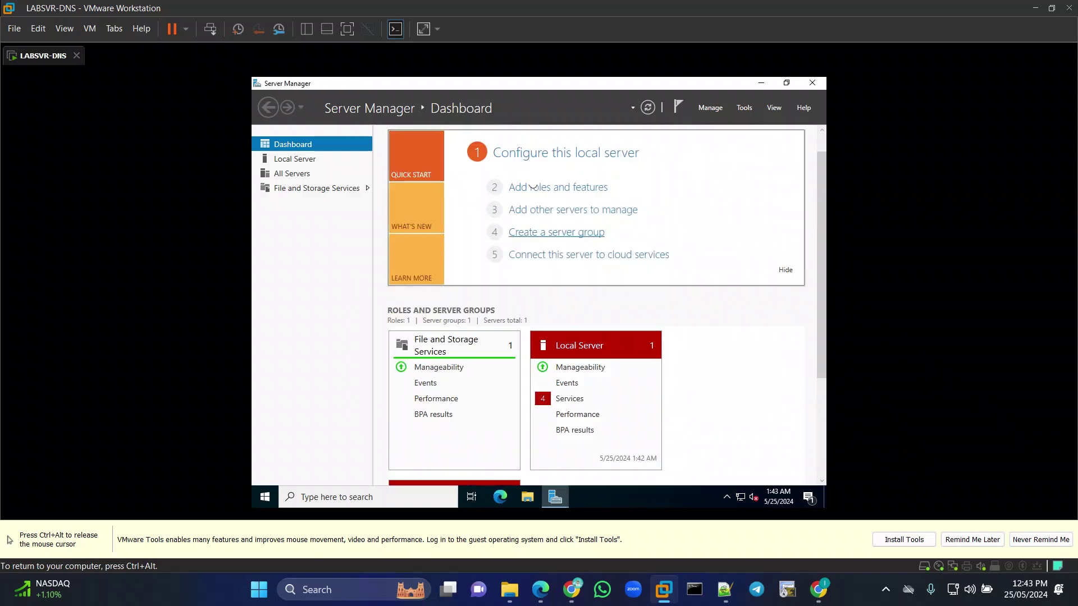
left_click(646, 106)
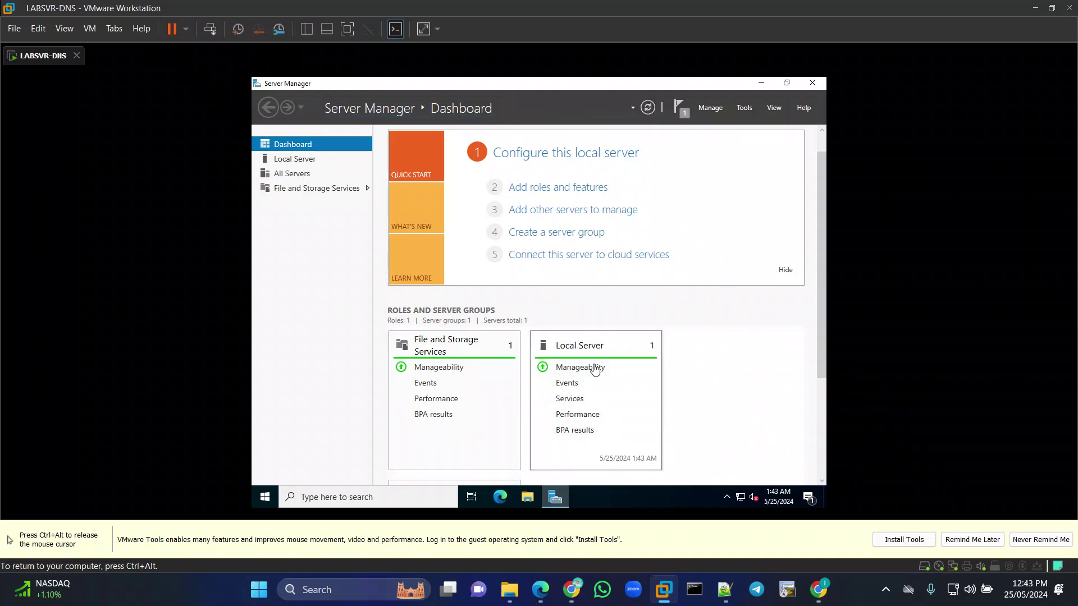
scroll(574, 400, "down", 5)
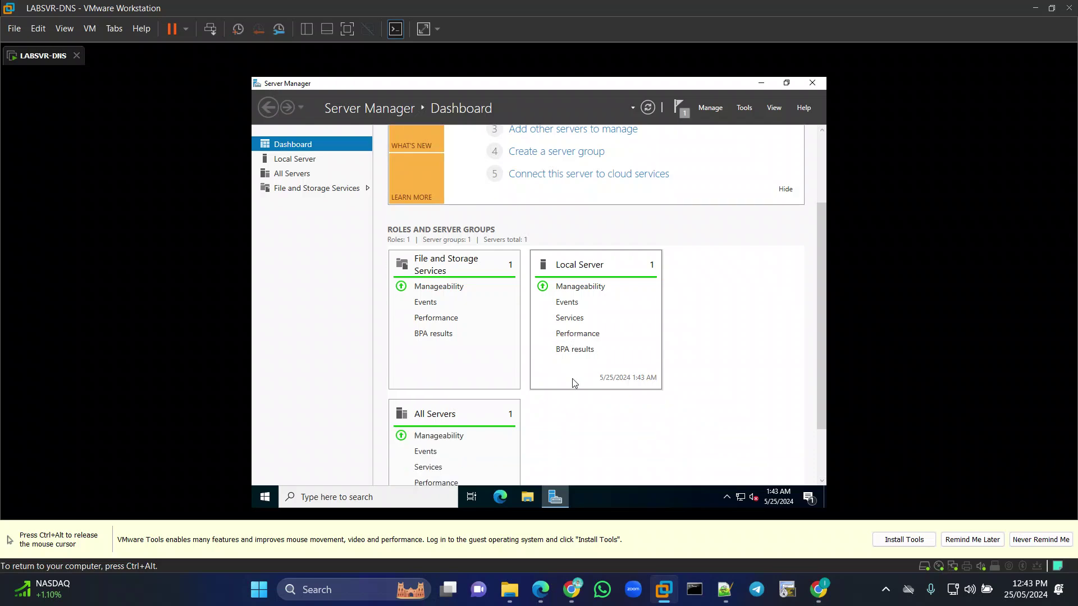
scroll(560, 370, "up", 6)
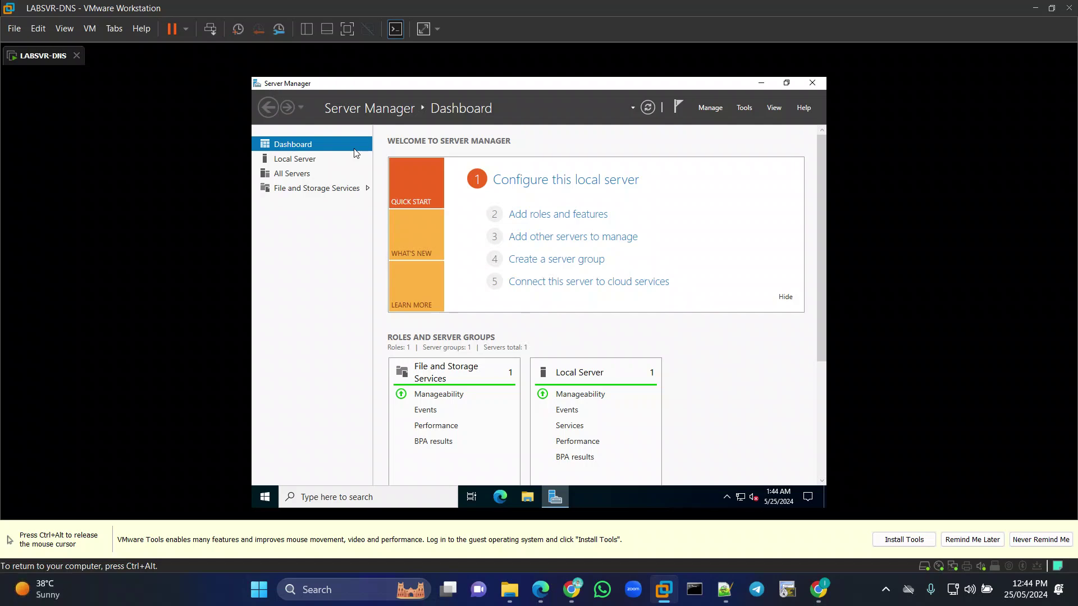
Close Server Manager, leaving File Explorer at Quick access on the guest desktop.
left_click(812, 82)
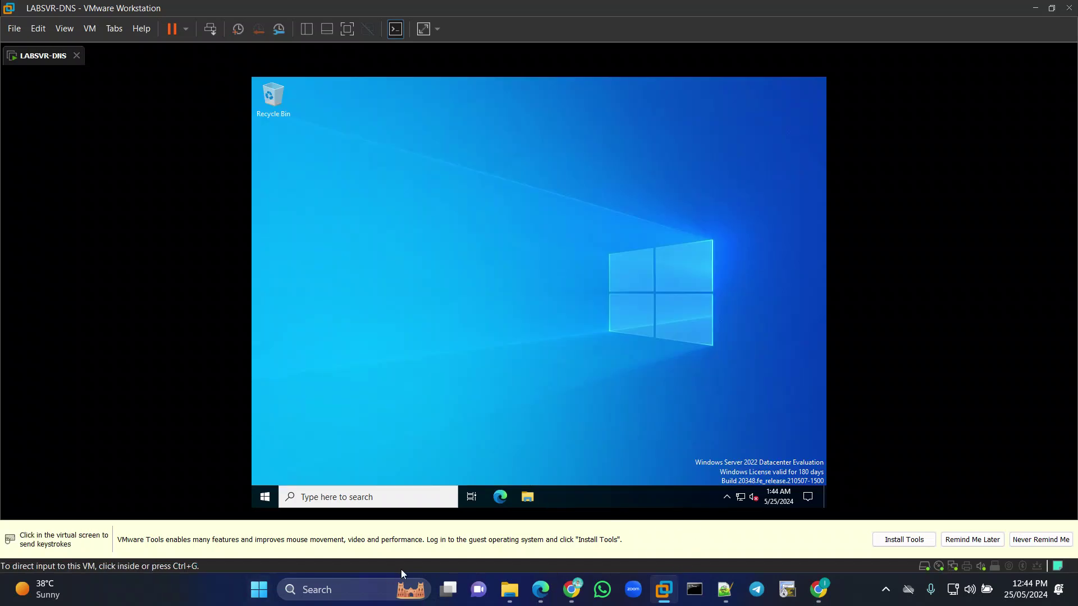
left_click(260, 590)
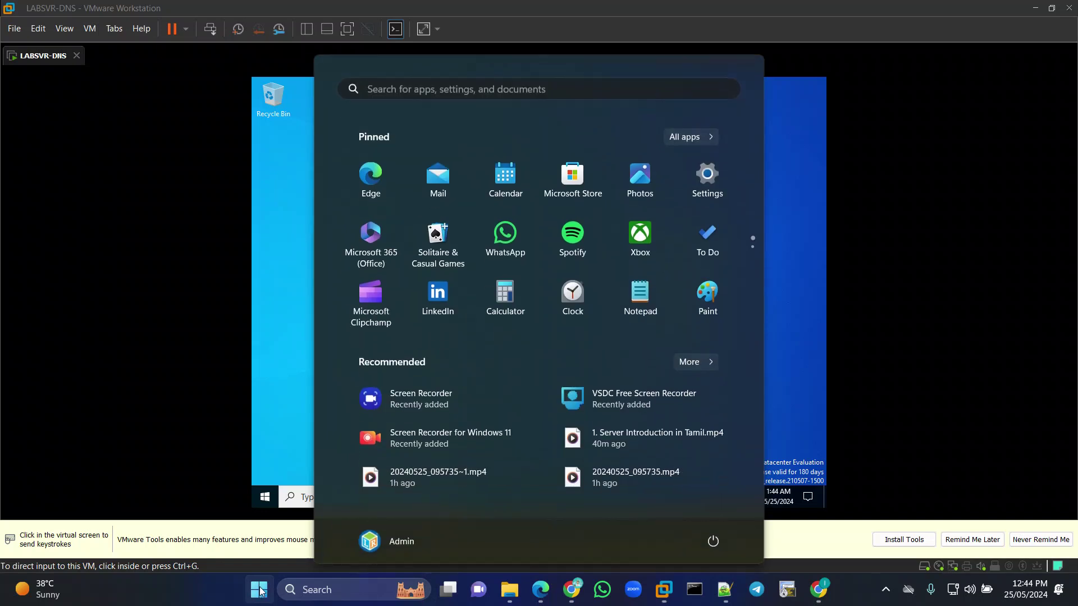
left_click(236, 416)
key("ctrl+alt")
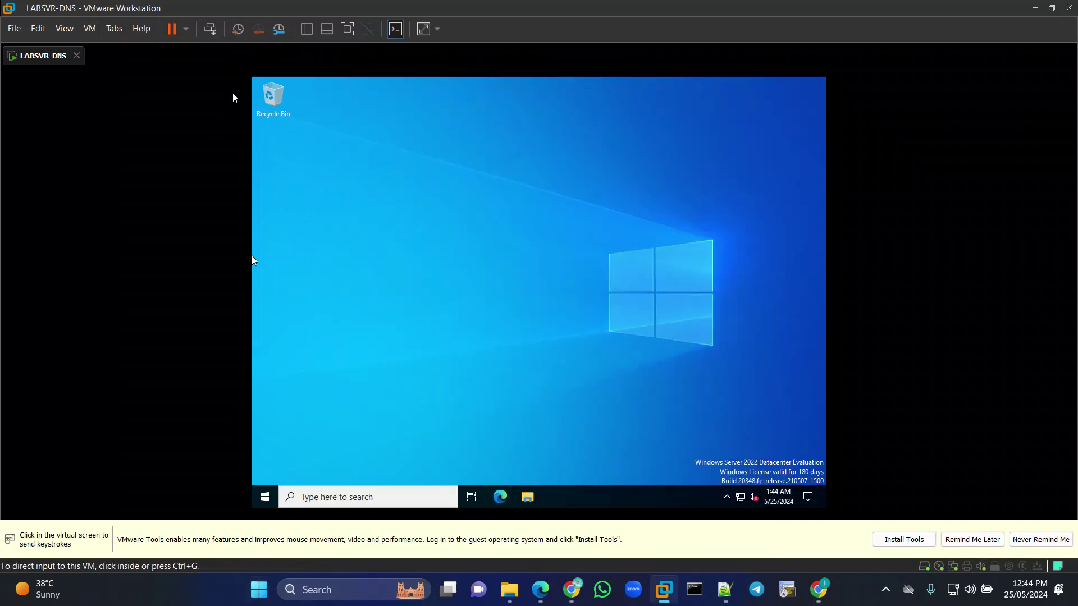
left_click(350, 82)
key("ctrl+alt")
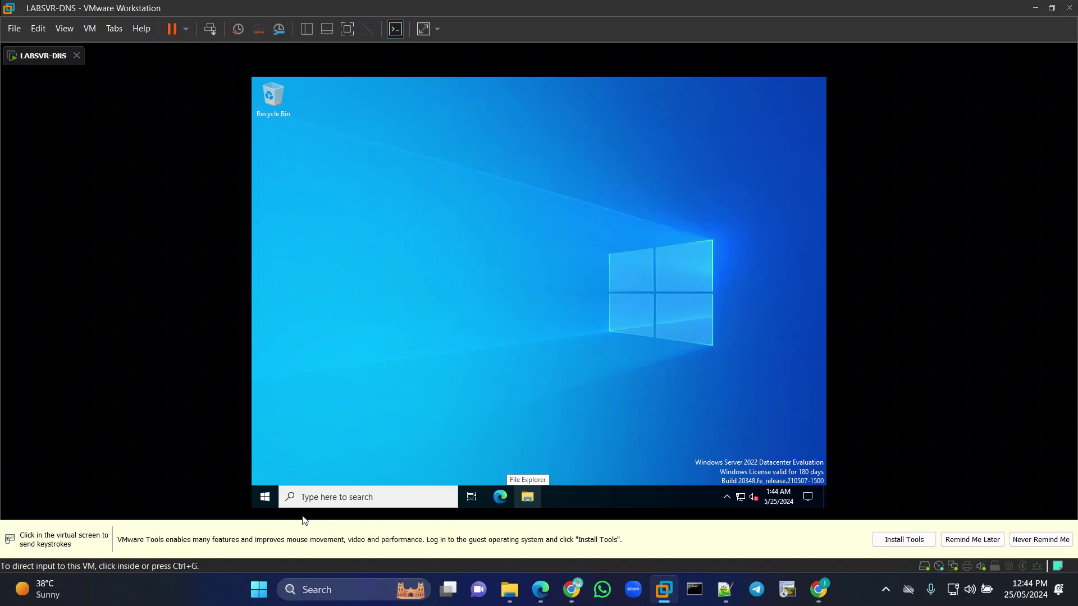
left_click(256, 276)
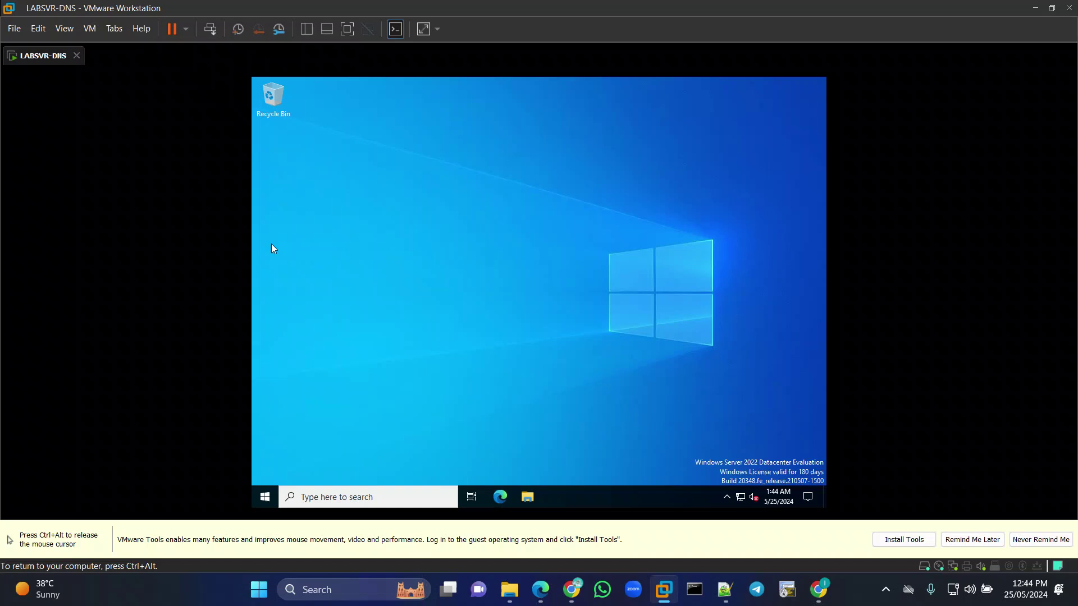
key("ctrl+alt")
left_click(271, 150)
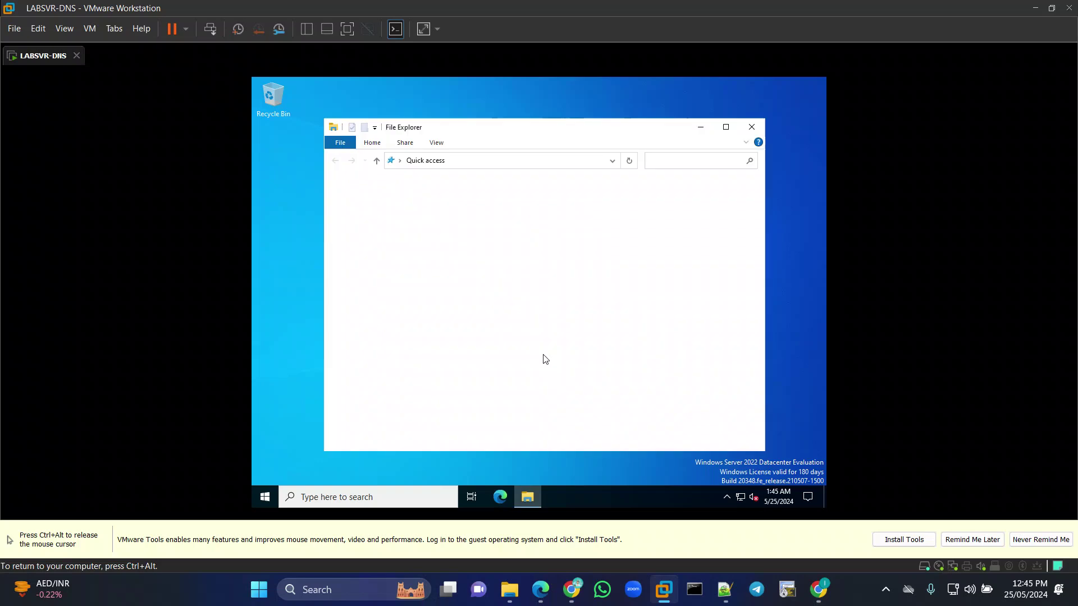
Show This PC in the guest's File Explorer, listing Local Disk (C:) and DVD drive (D:).
left_click(361, 260)
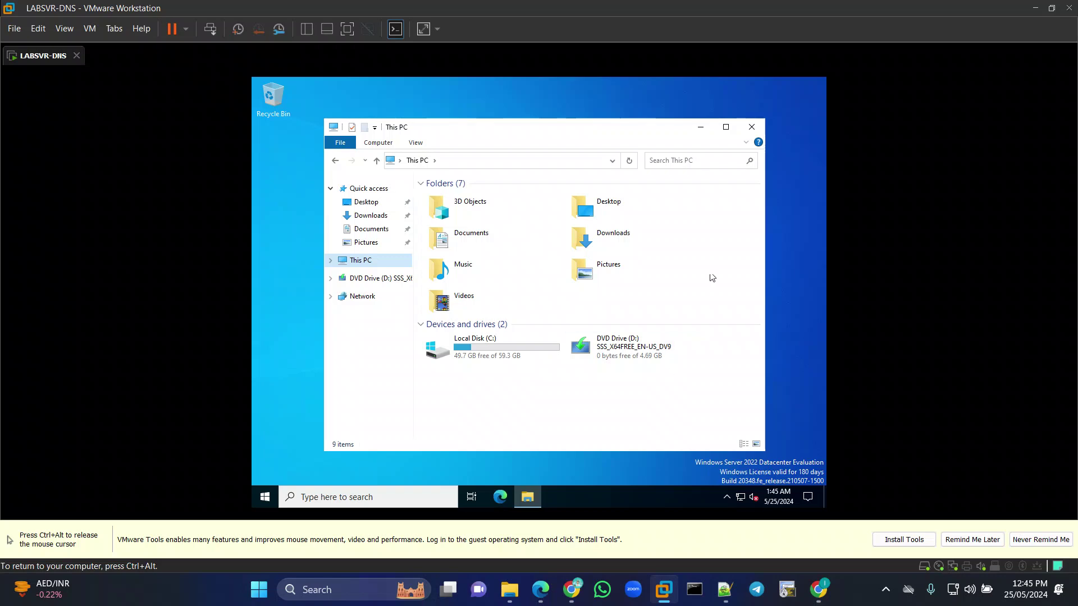
Close the guest's File Explorer window and release input back to the host.
left_click(752, 127)
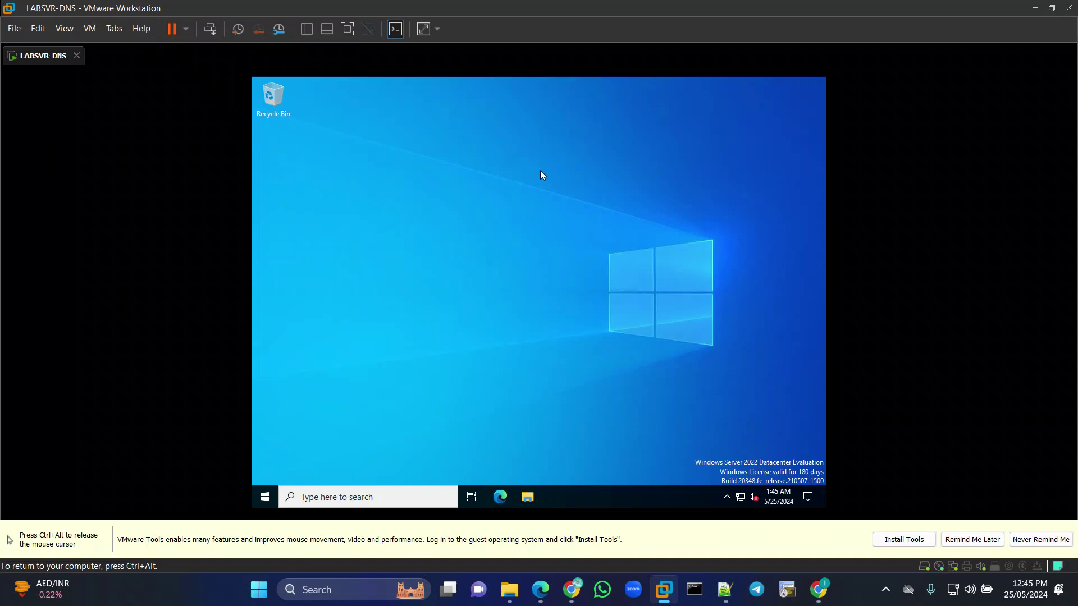
key("ctrl+alt")
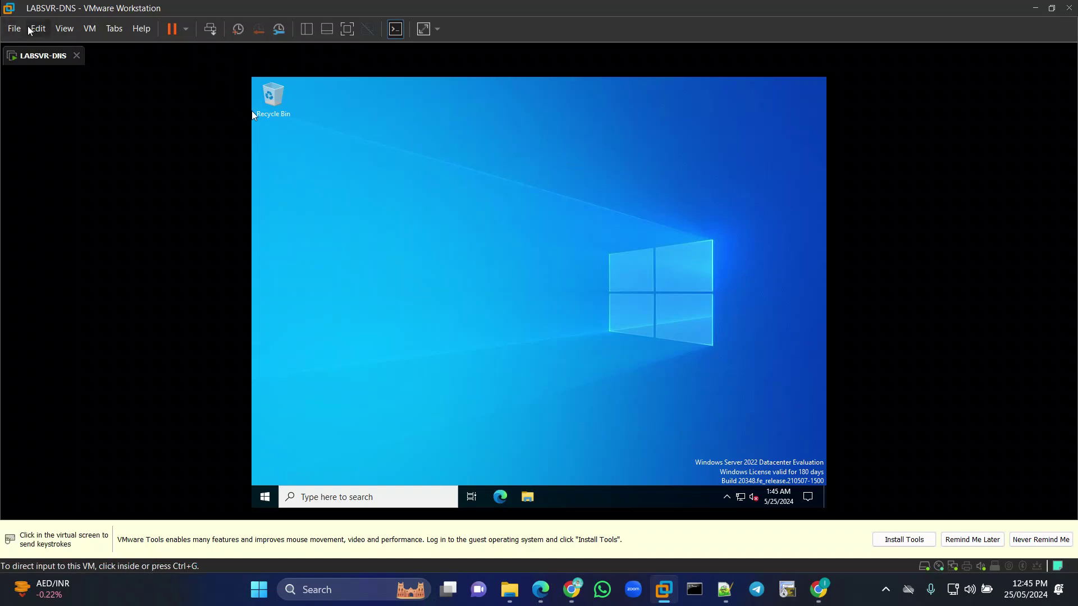
left_click(31, 32)
mouse_move(11, 29)
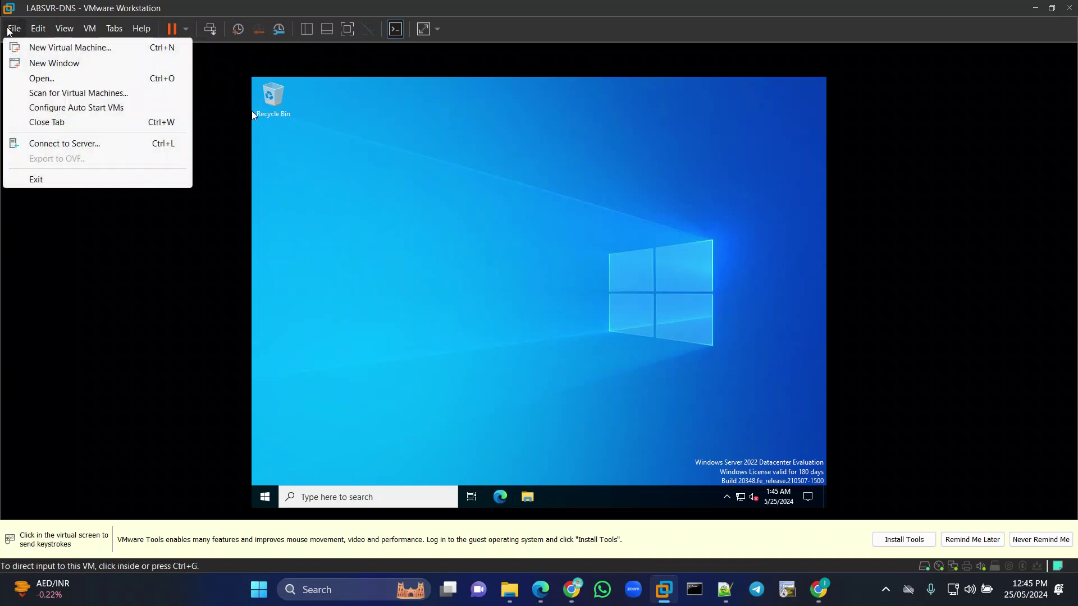
left_click(11, 29)
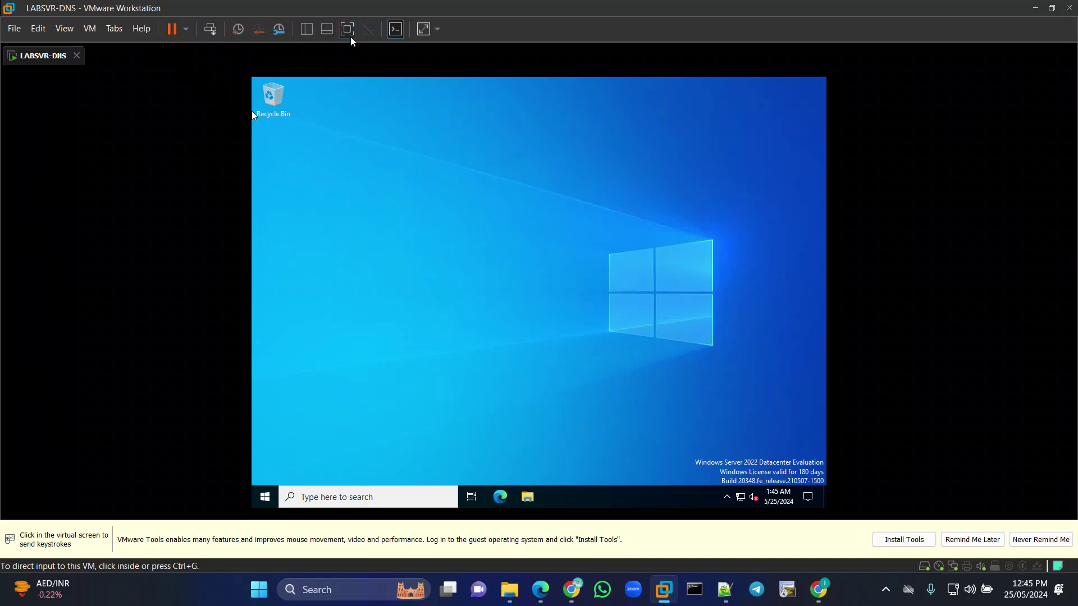
Show the virtual machine Library and bring up the LABSVR-DNS context menu.
left_click(307, 28)
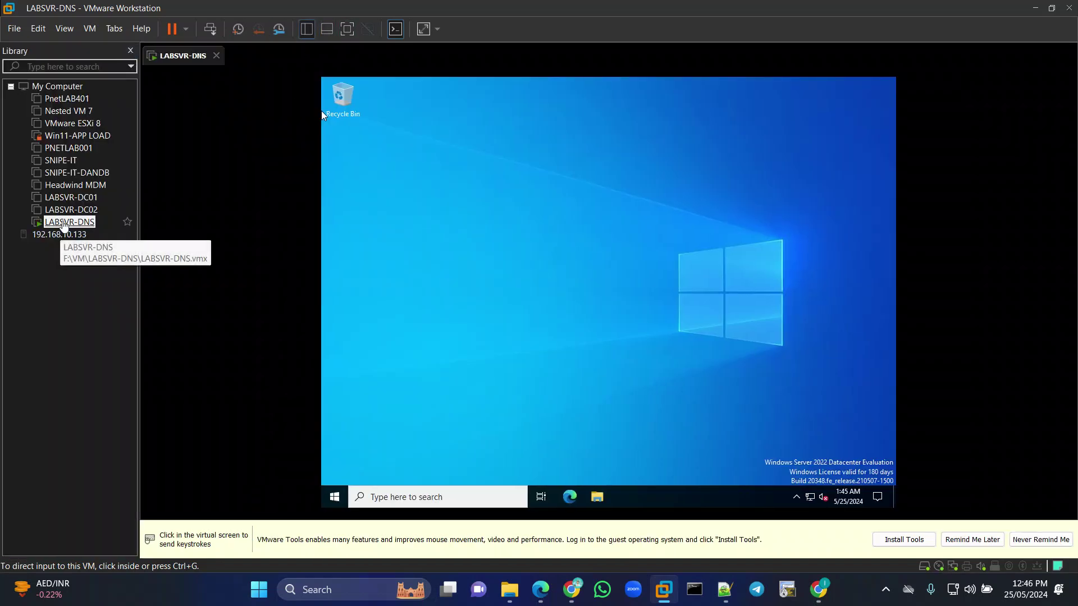
right_click(65, 223)
mouse_move(146, 441)
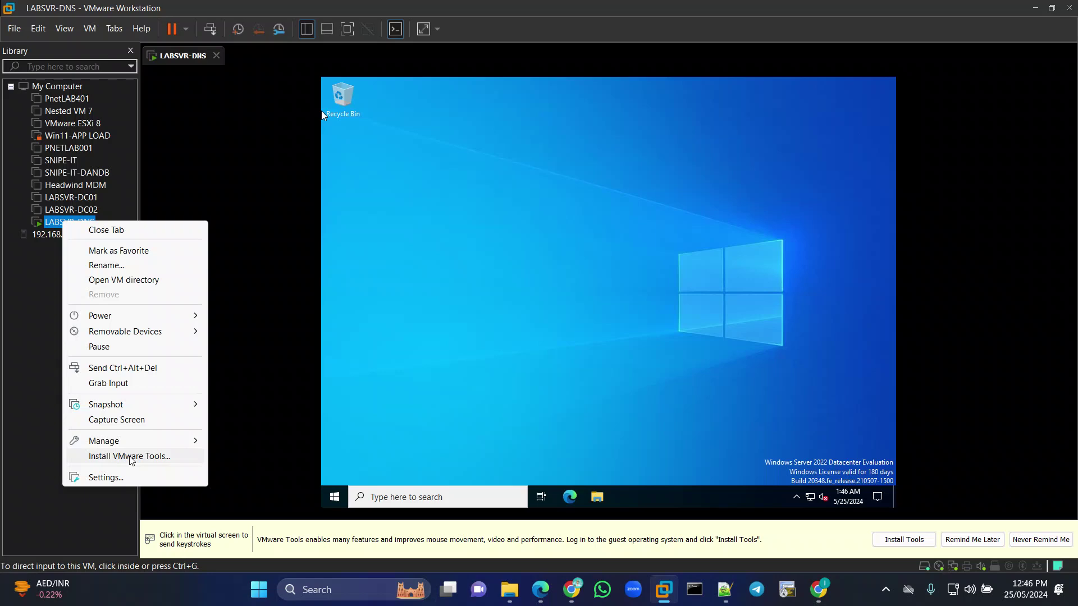
Mount the VMware Tools disc and run its installer from guest drive D:.
left_click(130, 457)
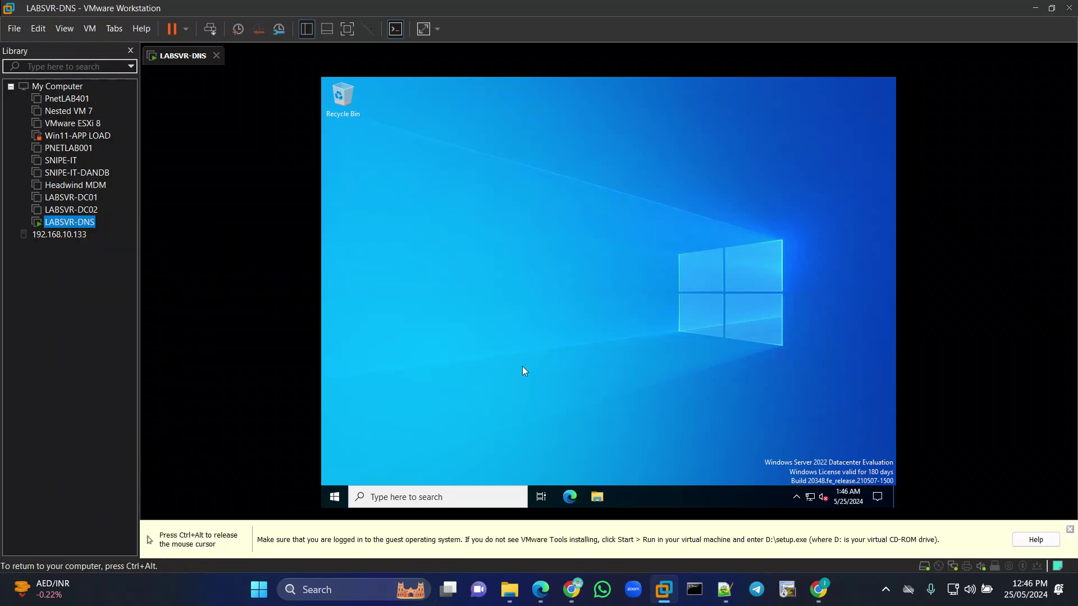
left_click(597, 497)
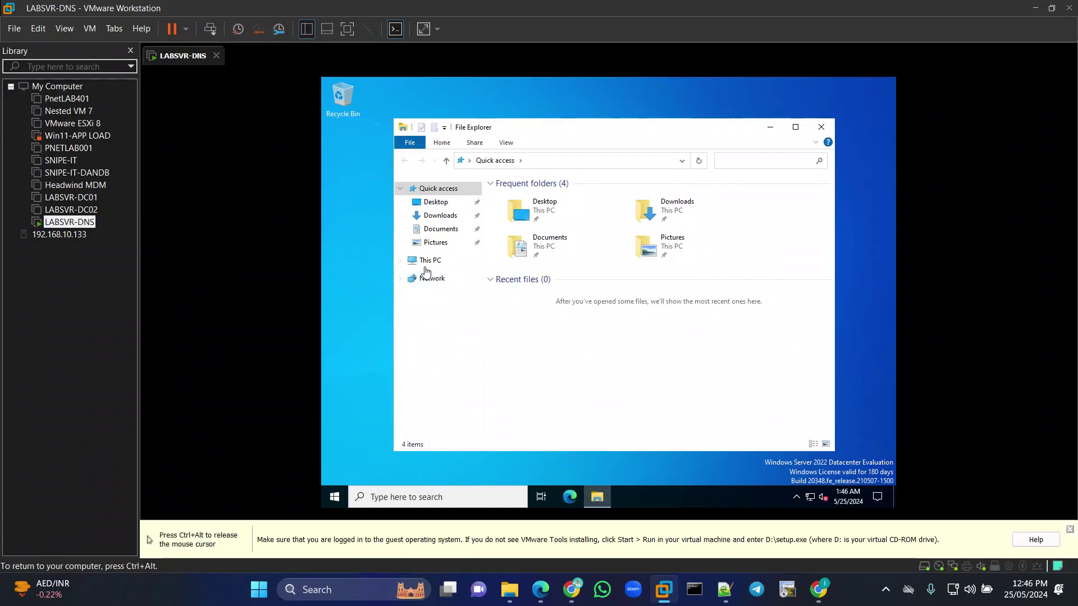
left_click(428, 261)
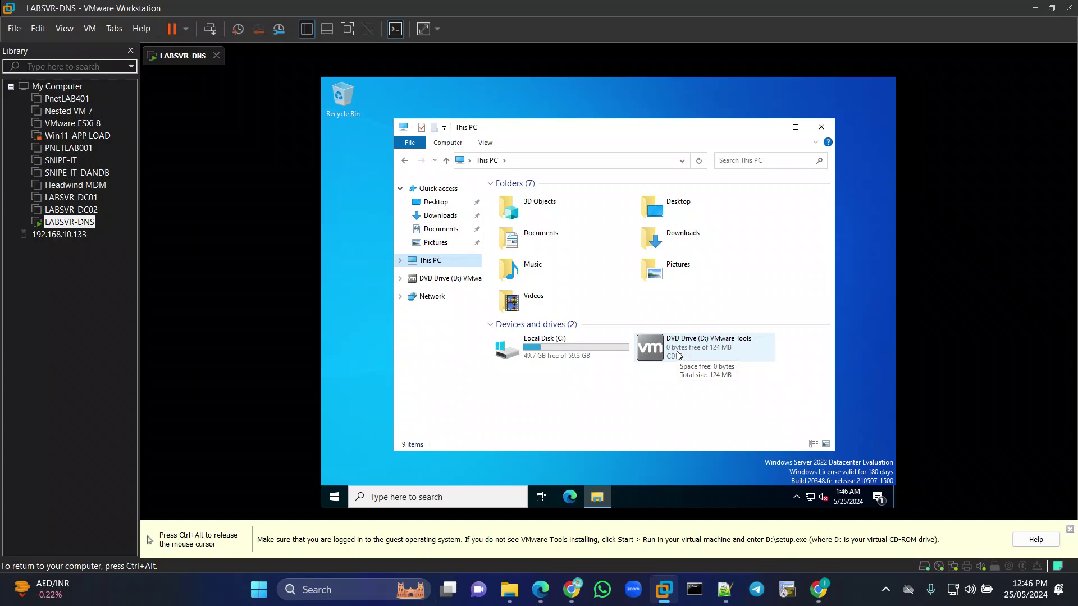
right_click(677, 355)
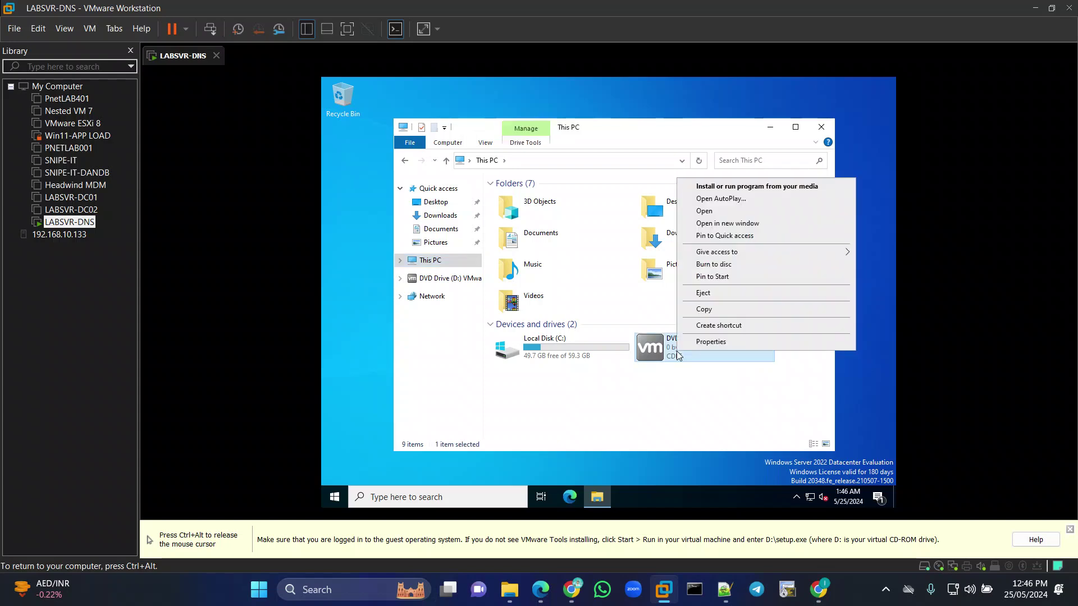
left_click(712, 188)
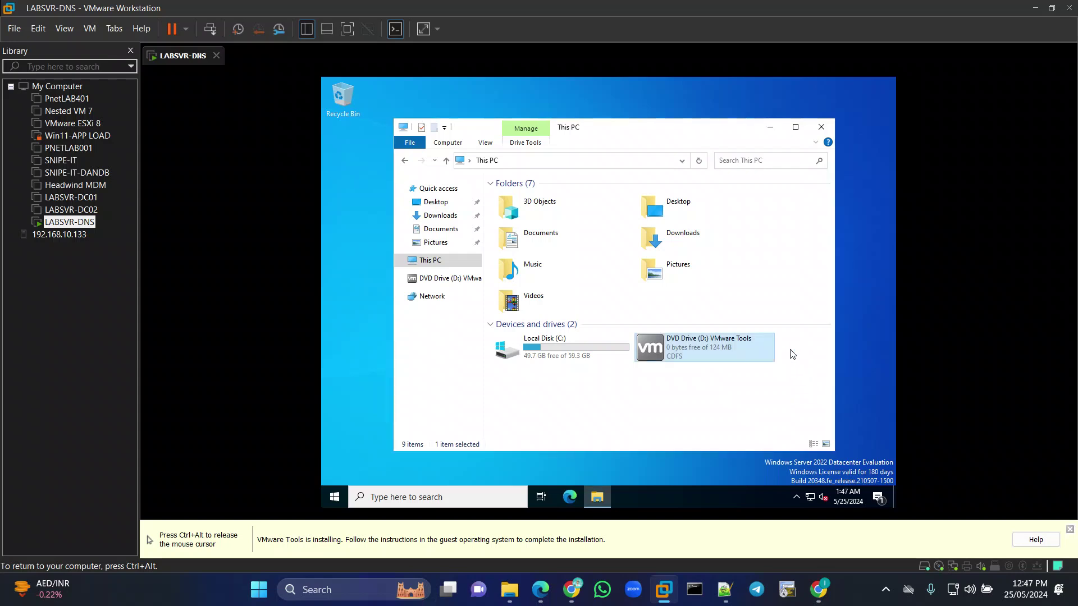
left_click(625, 495)
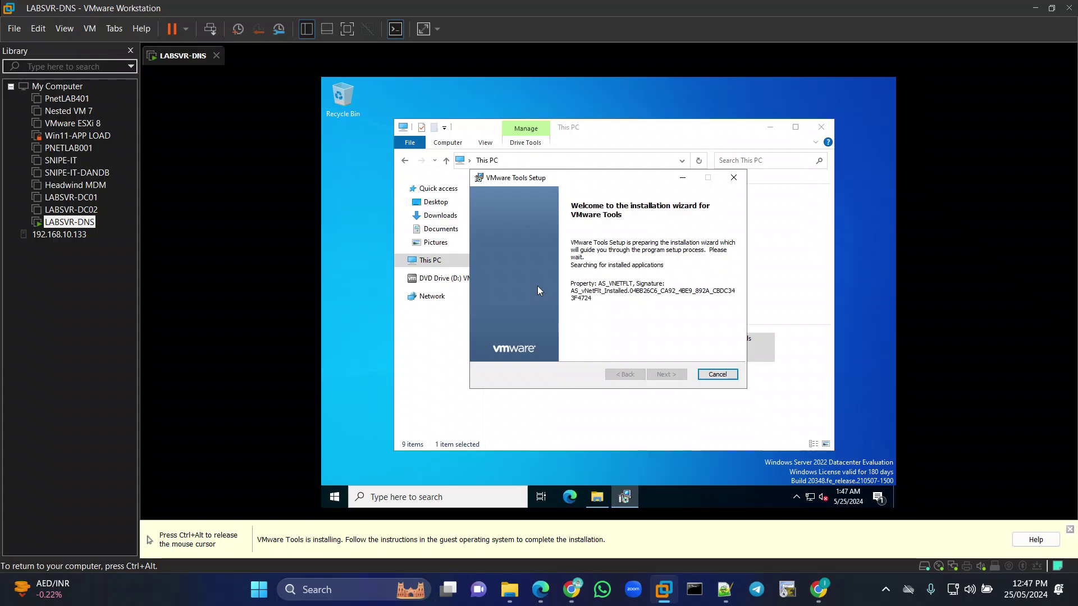
Install VMware Tools with the Typical setup type and restart the guest immediately.
left_click(665, 374)
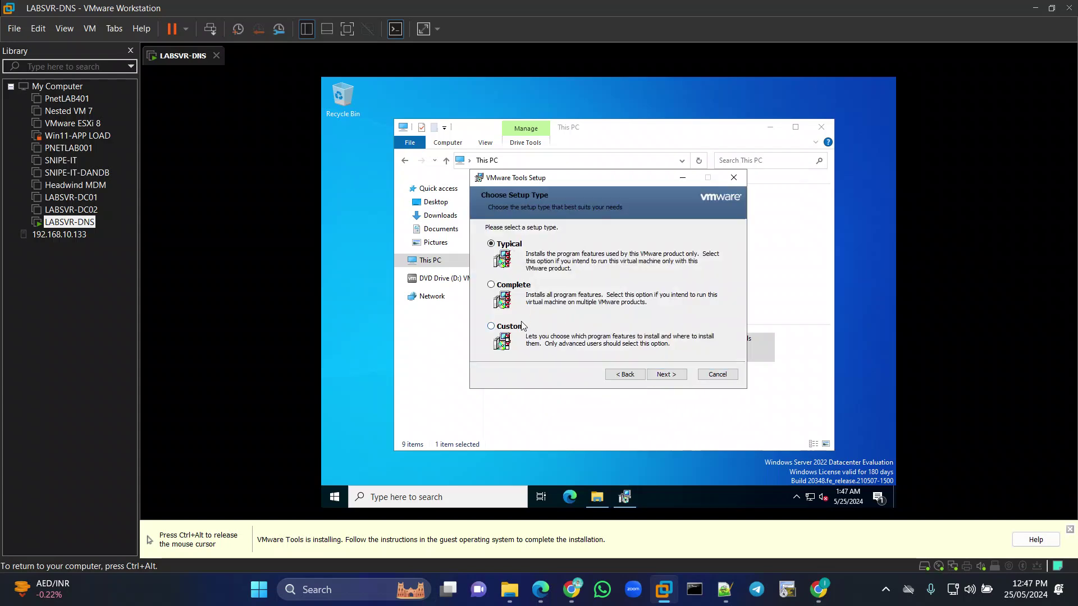
left_click(673, 377)
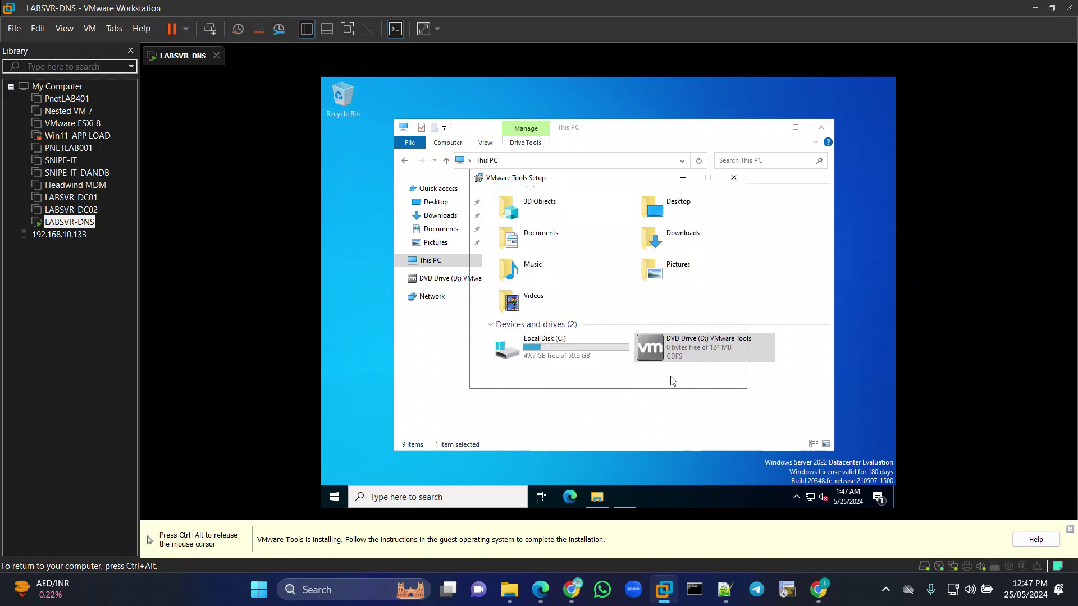
left_click(657, 375)
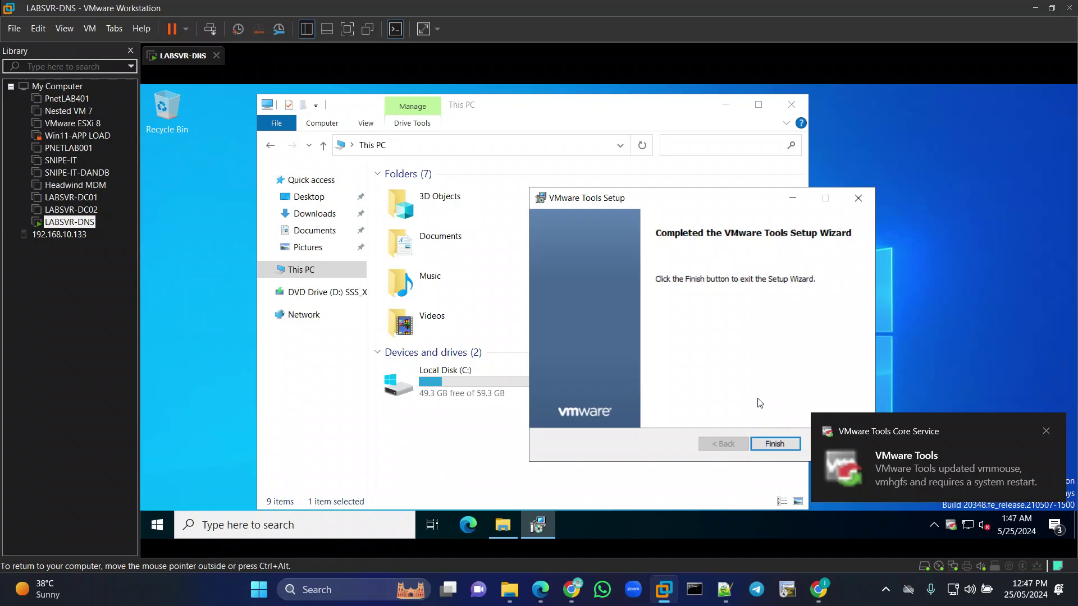
left_click(769, 445)
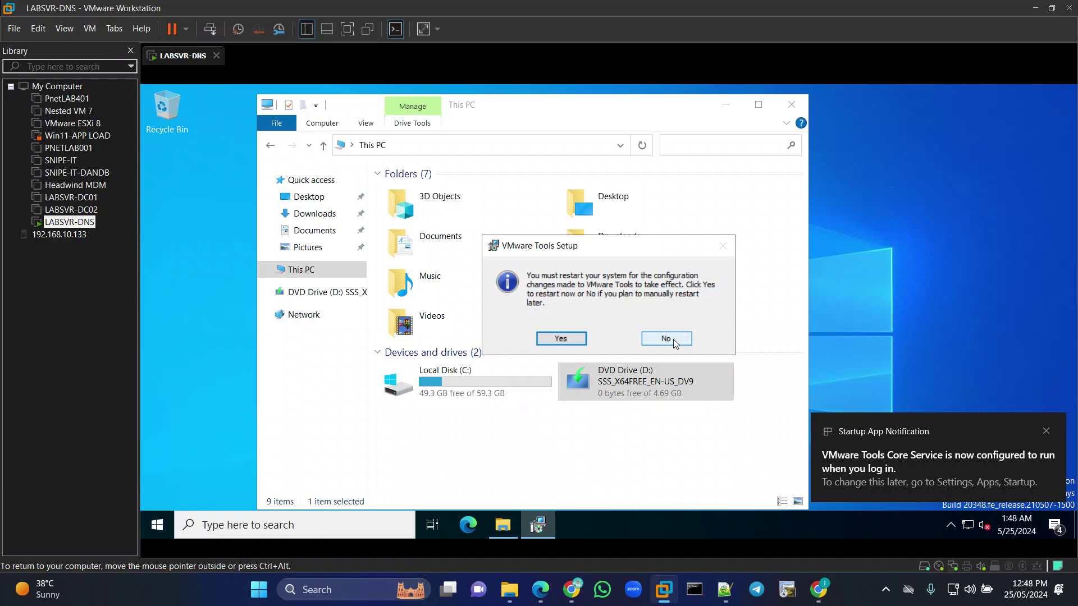
left_click(556, 338)
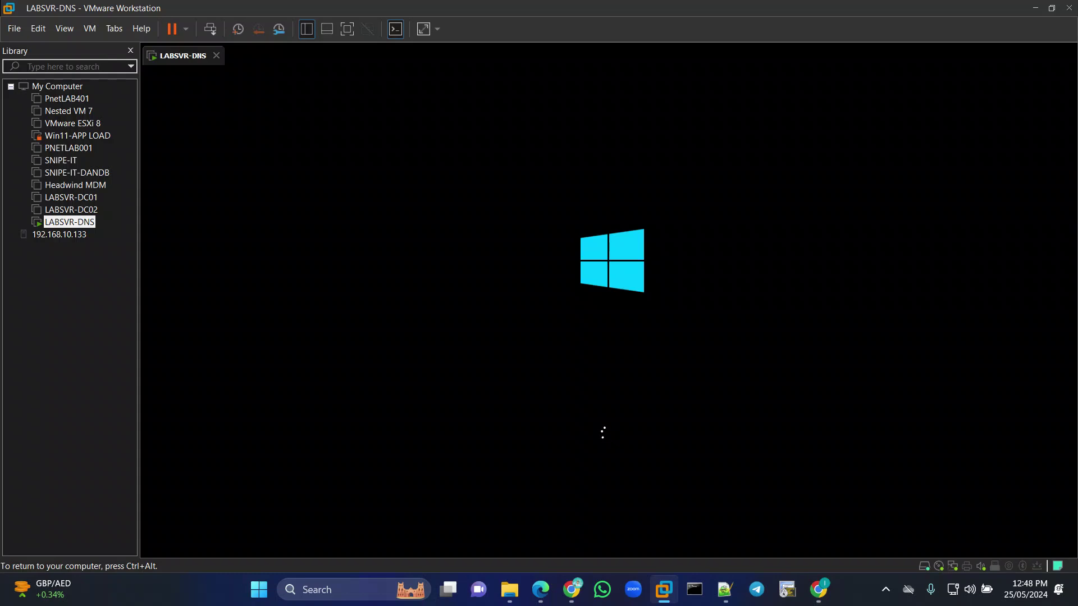
Release input to the host and close the Library sidebar while the guest reboots.
key("ctrl+alt")
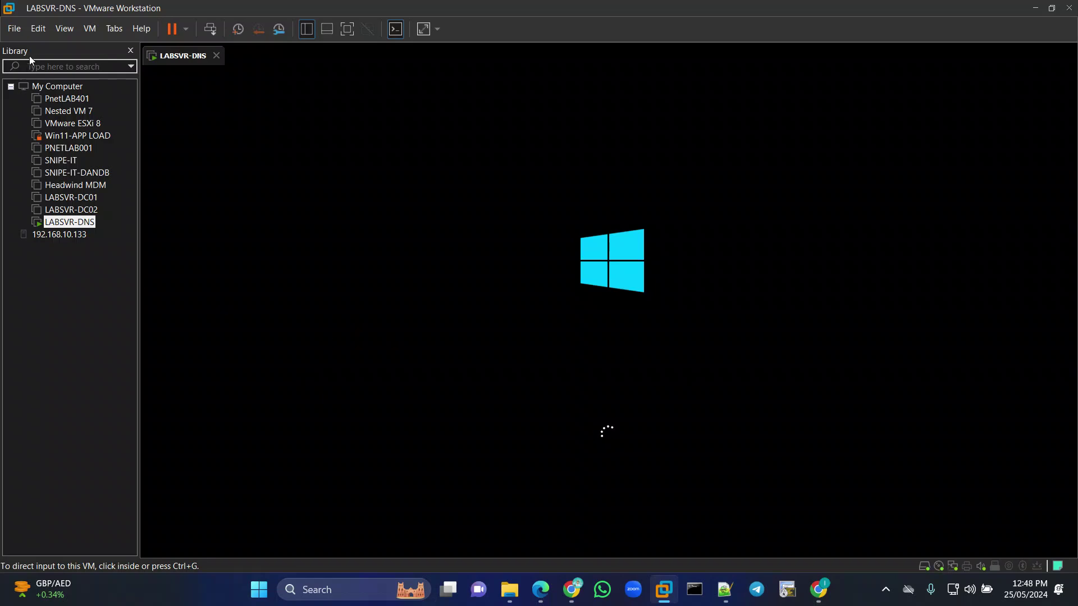
left_click(130, 51)
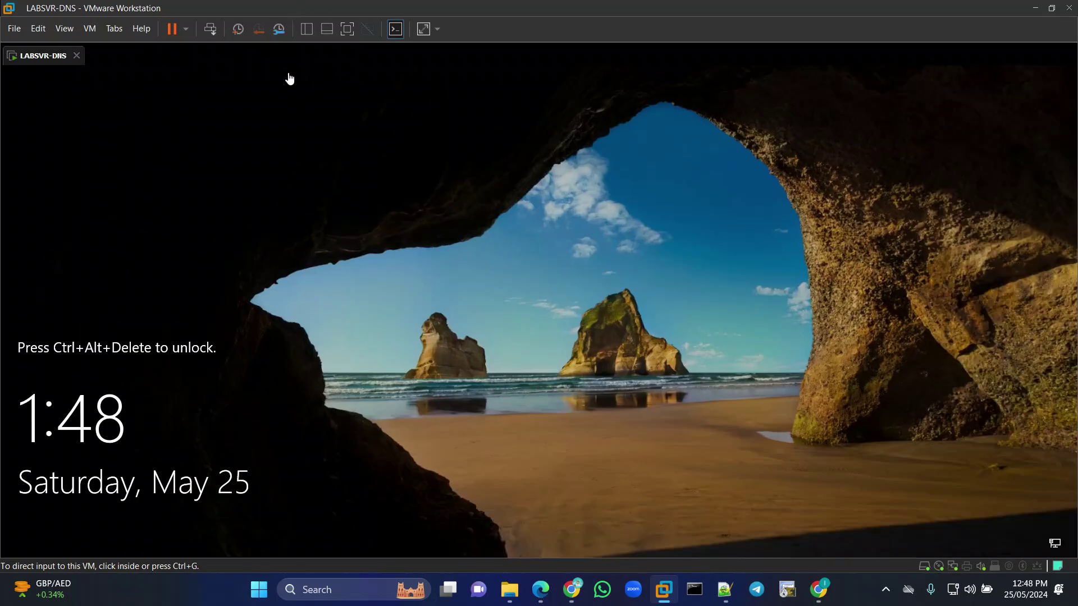
Sign in as Administrator with the account password, view This PC's drives, then close Explorer.
left_click(213, 32)
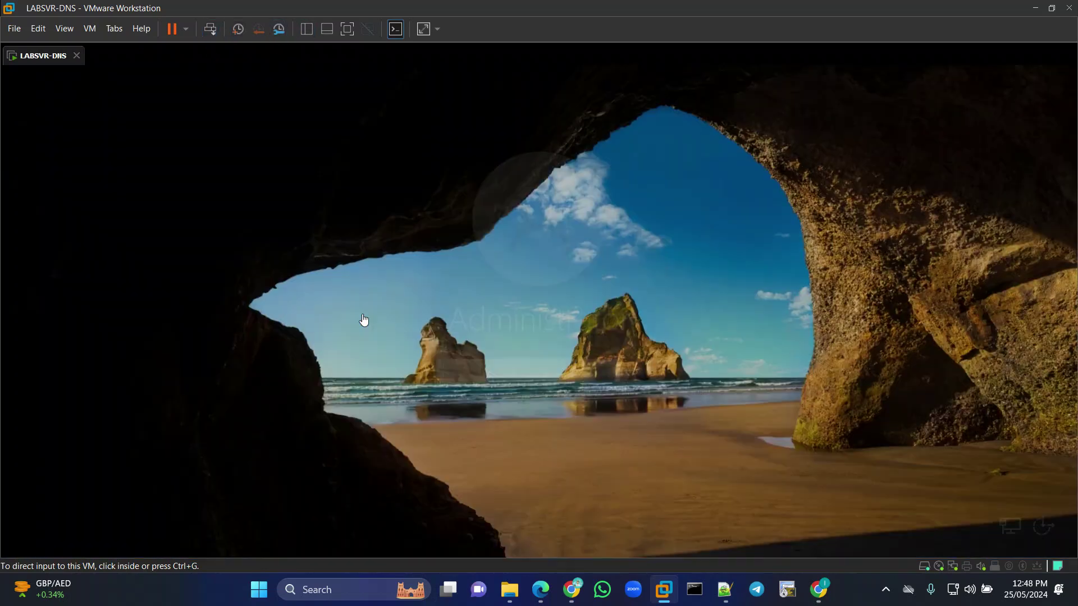
left_click(482, 370)
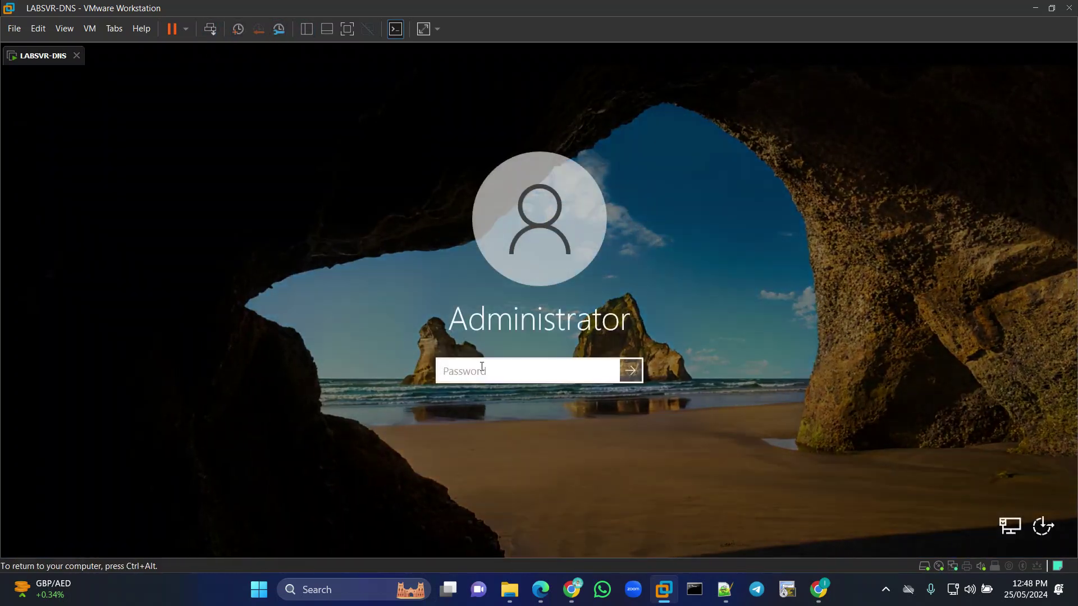
type("P@ssw0rd123")
key("Return")
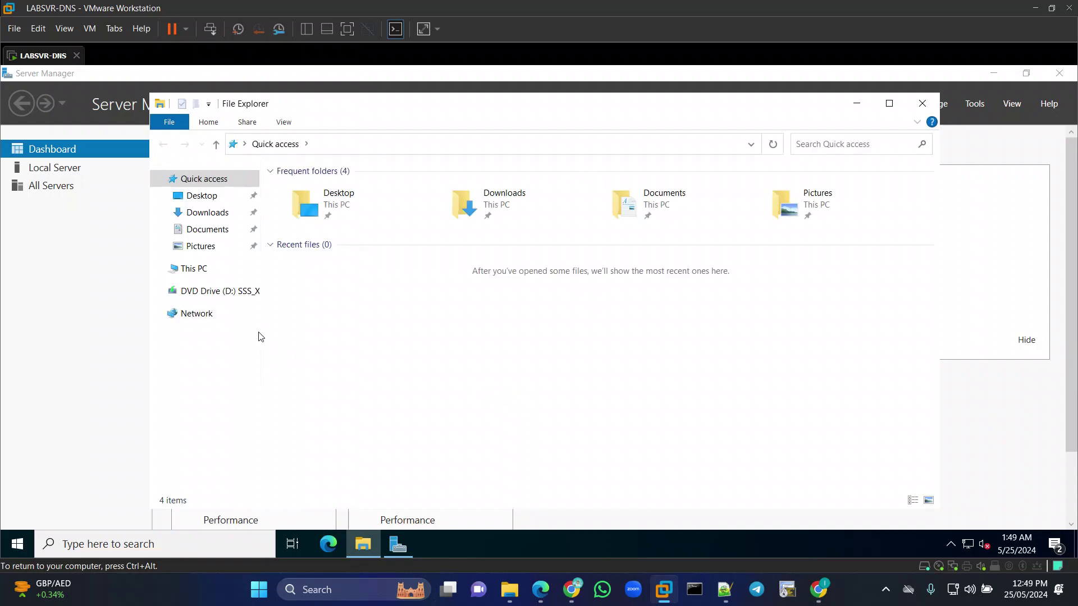
left_click(201, 269)
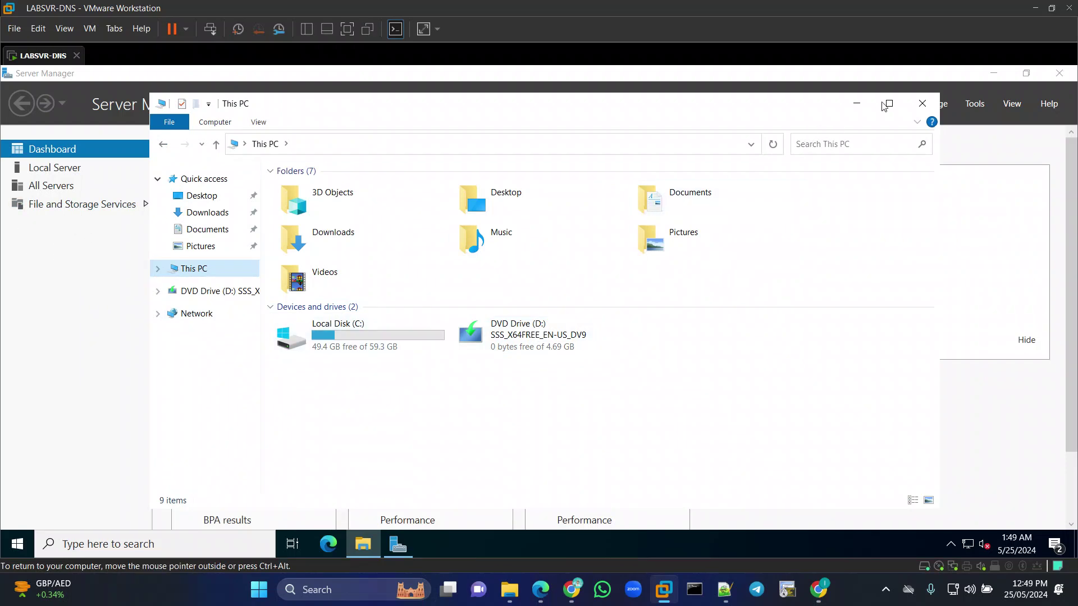
left_click(923, 103)
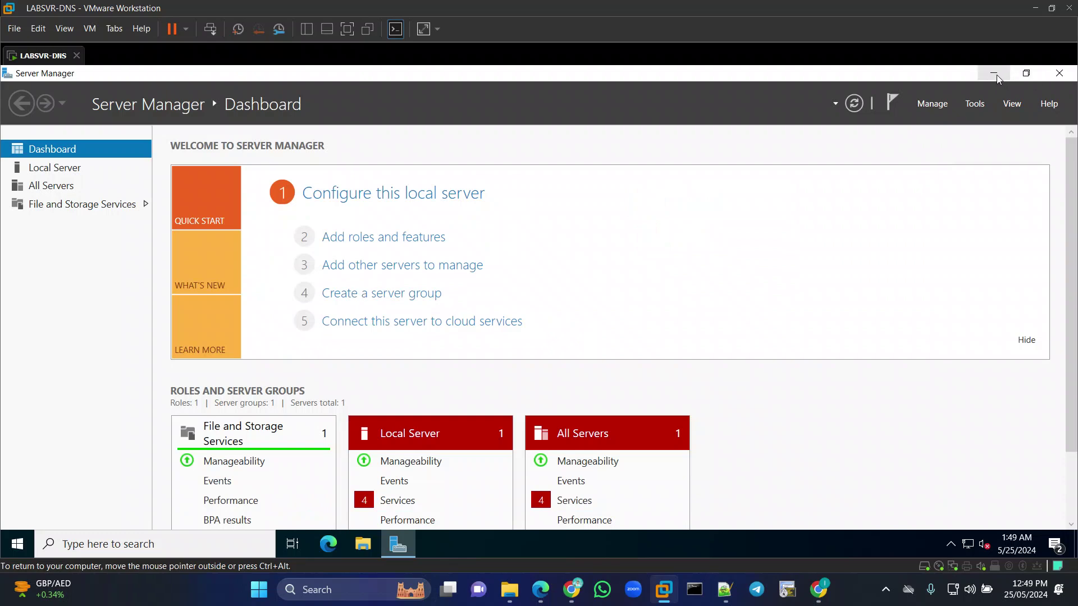
Check that LABSVR-DNS's CD/DVD (SATA) still uses the Windows Server 2022 ISO, cancel, then open the VM's Start menu.
left_click(307, 31)
right_click(67, 223)
left_click(76, 481)
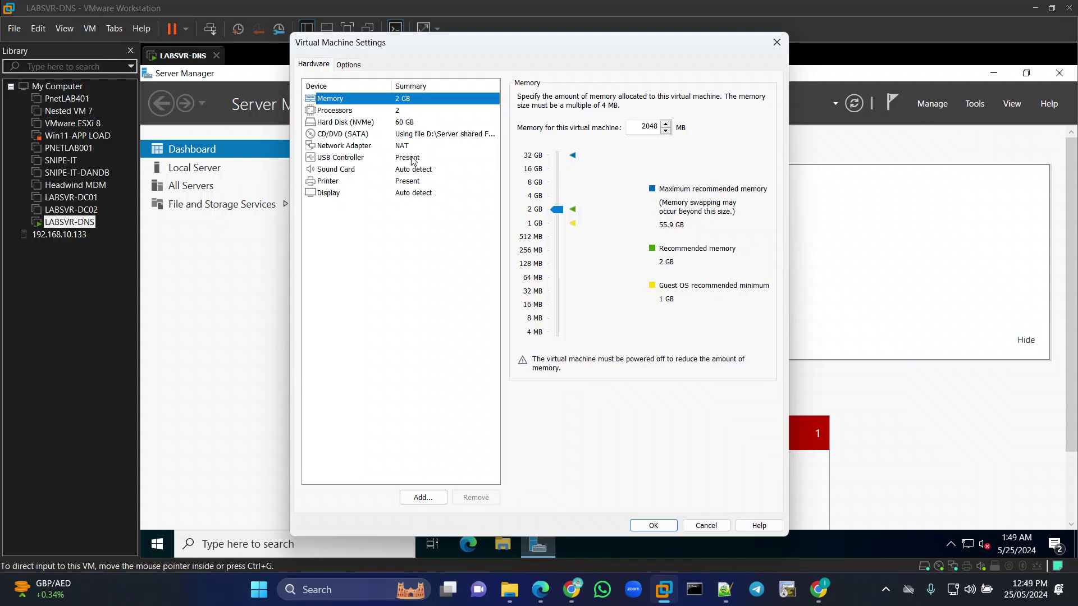
left_click(407, 135)
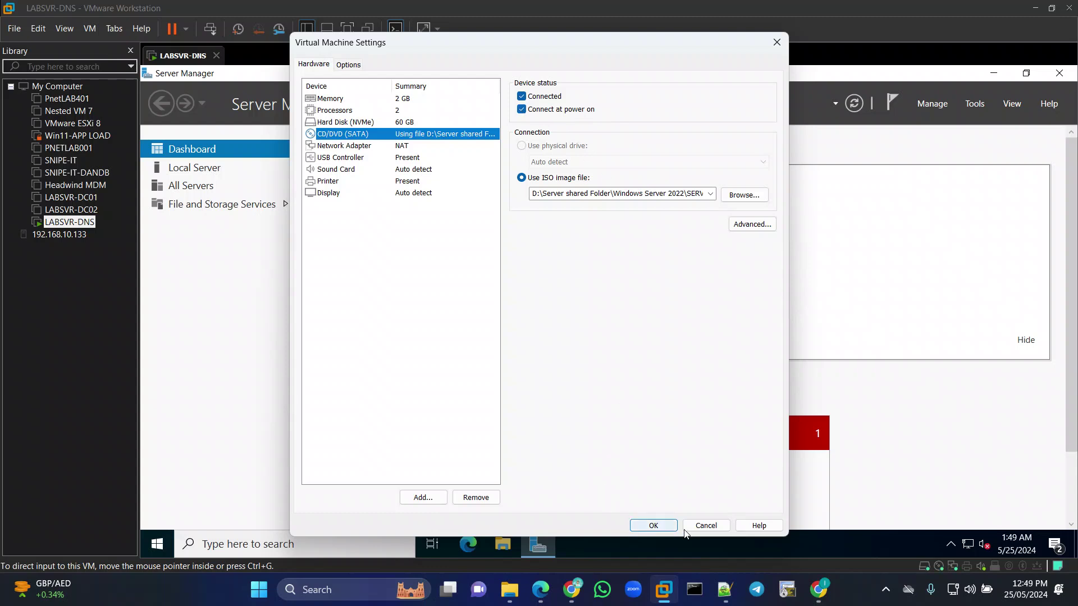
left_click(701, 526)
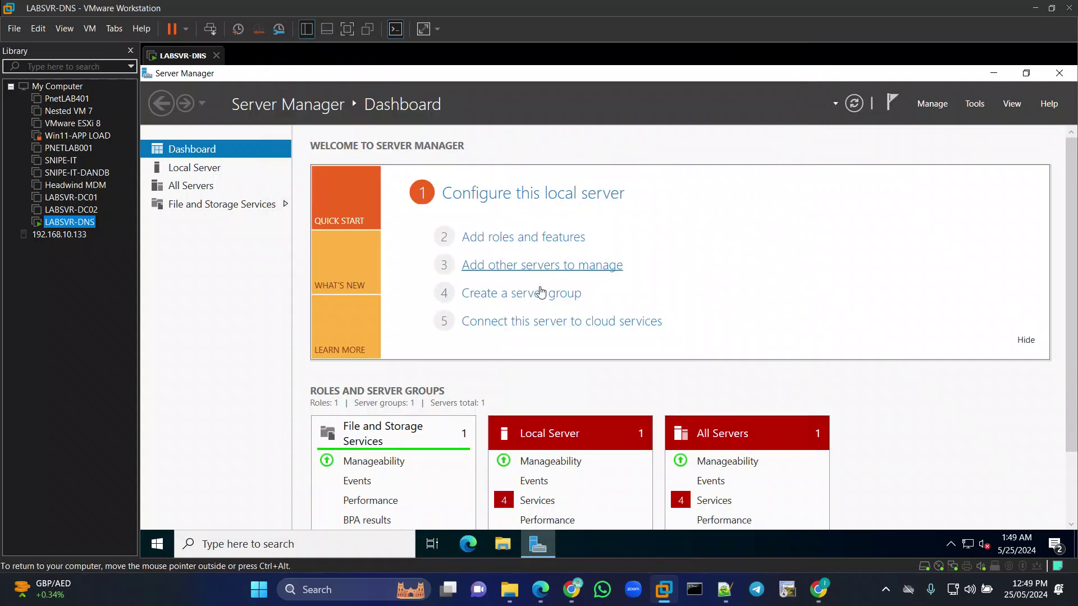
left_click(157, 544)
Shut down the LABSVR-DNS server from its Start menu with reason Other (Planned).
left_click(159, 513)
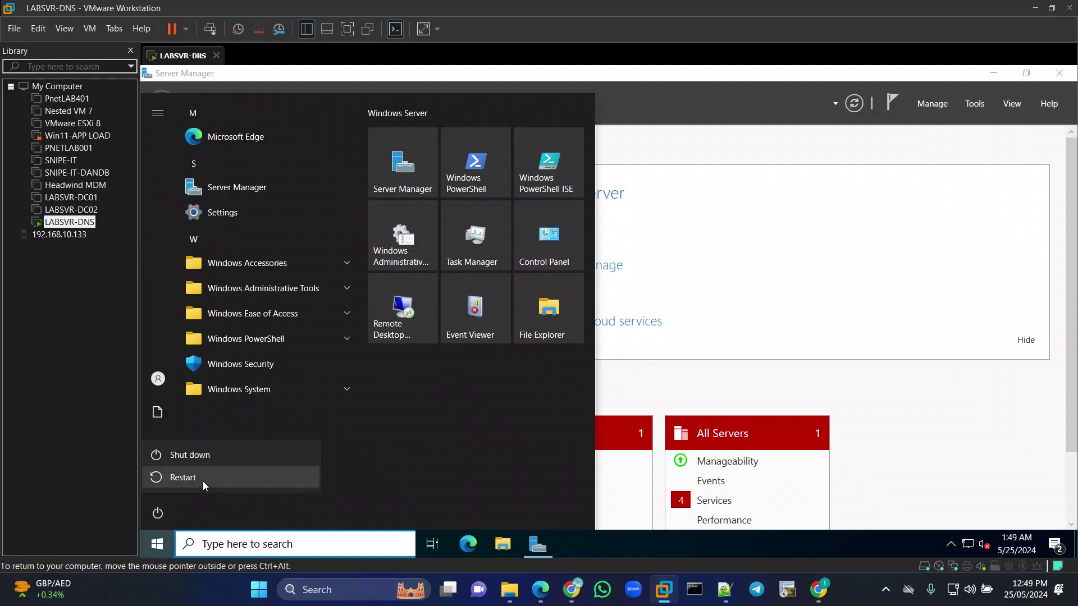
left_click(194, 454)
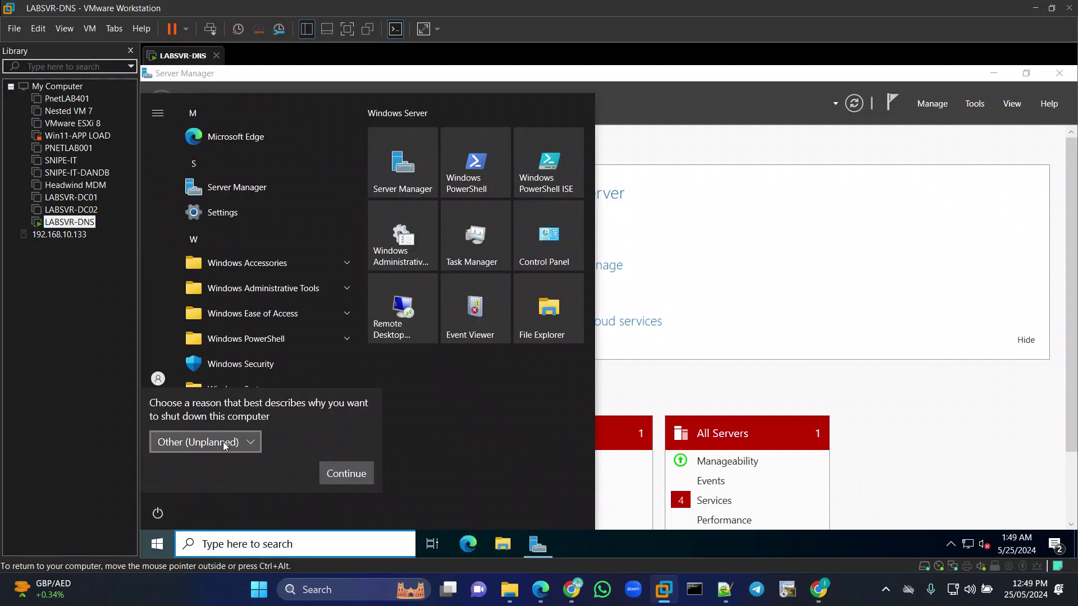
left_click(229, 442)
left_click(202, 220)
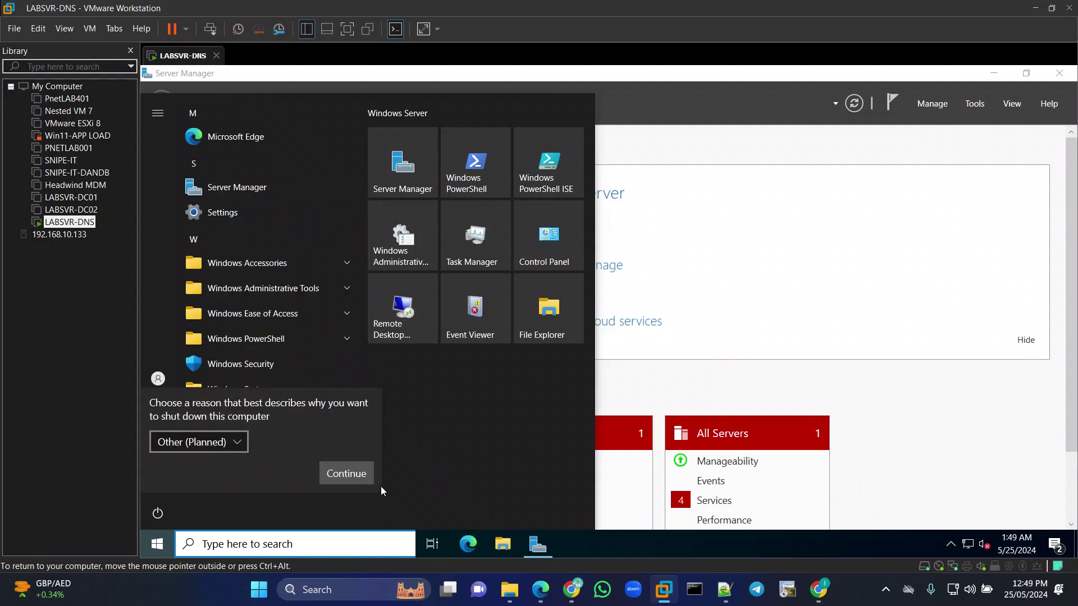
left_click(351, 475)
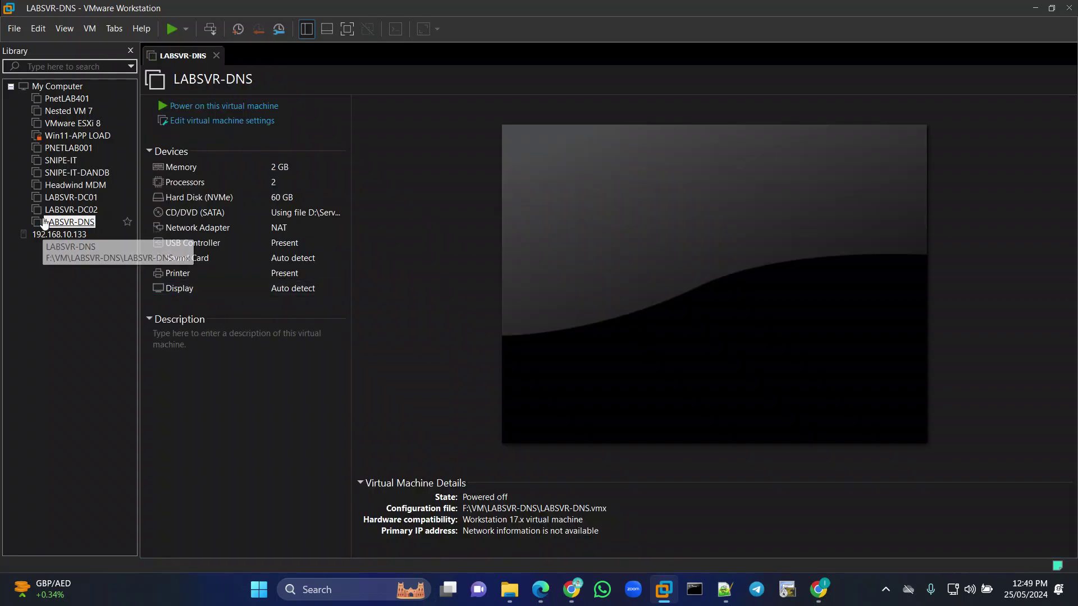
right_click(45, 222)
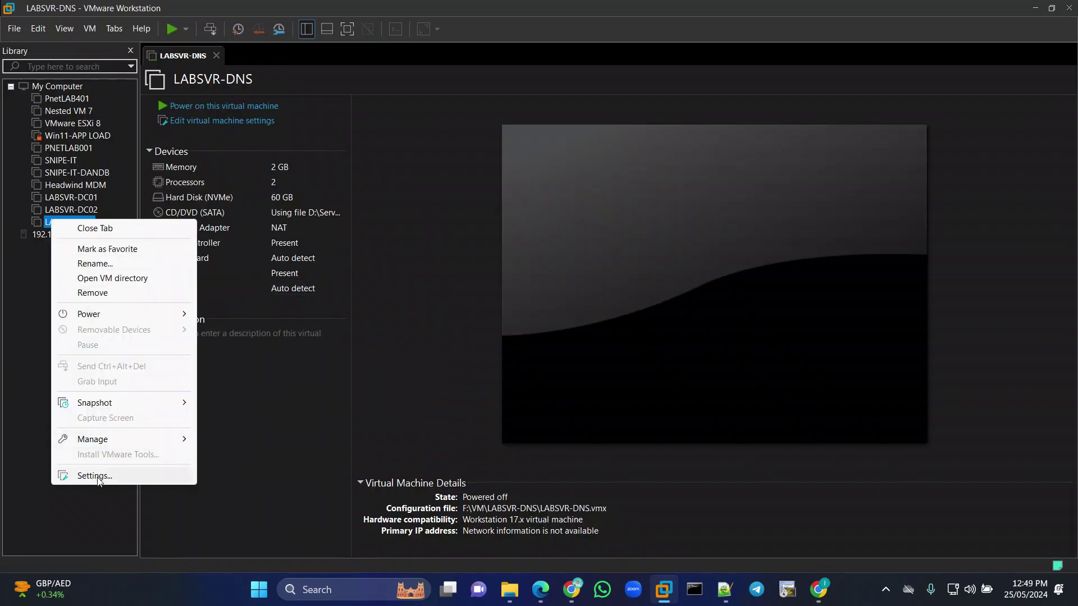
Switch LABSVR-DNS's CD/DVD (SATA) from the ISO to Use physical drive (Auto detect) and save.
left_click(157, 475)
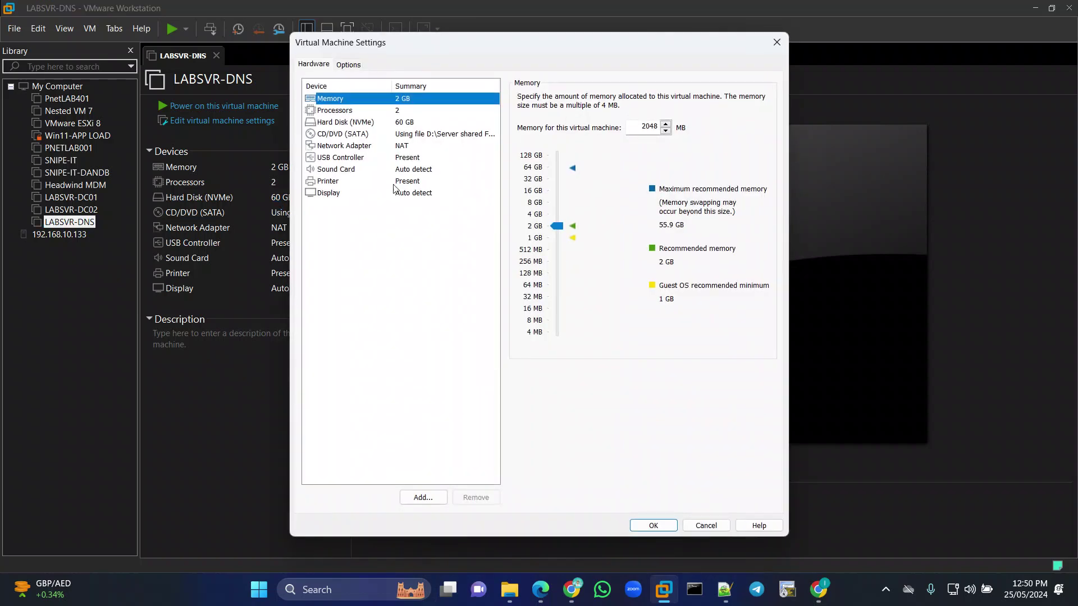
left_click(358, 135)
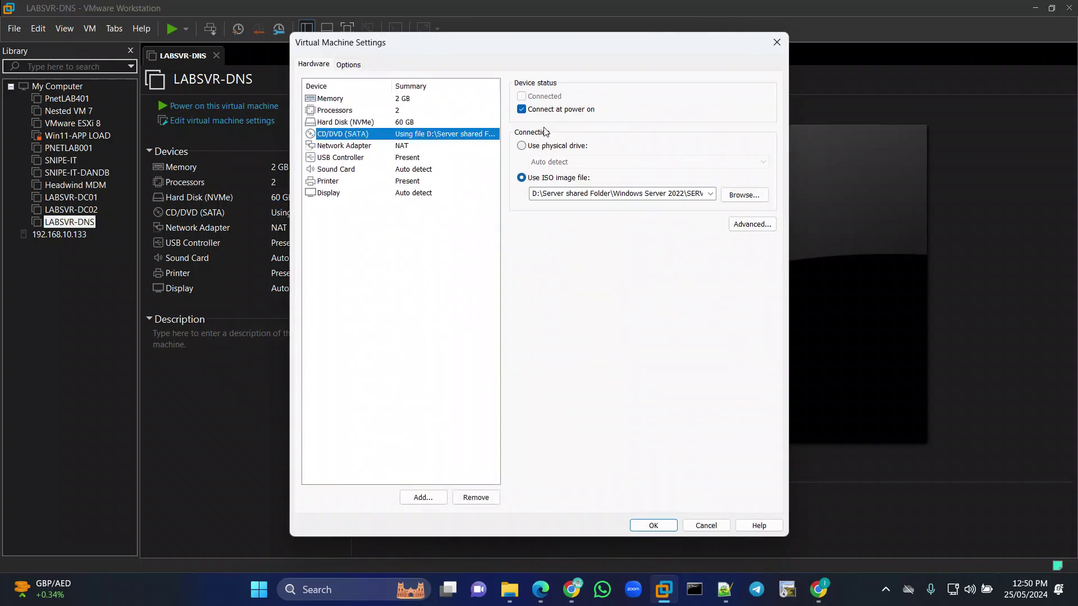
left_click(522, 147)
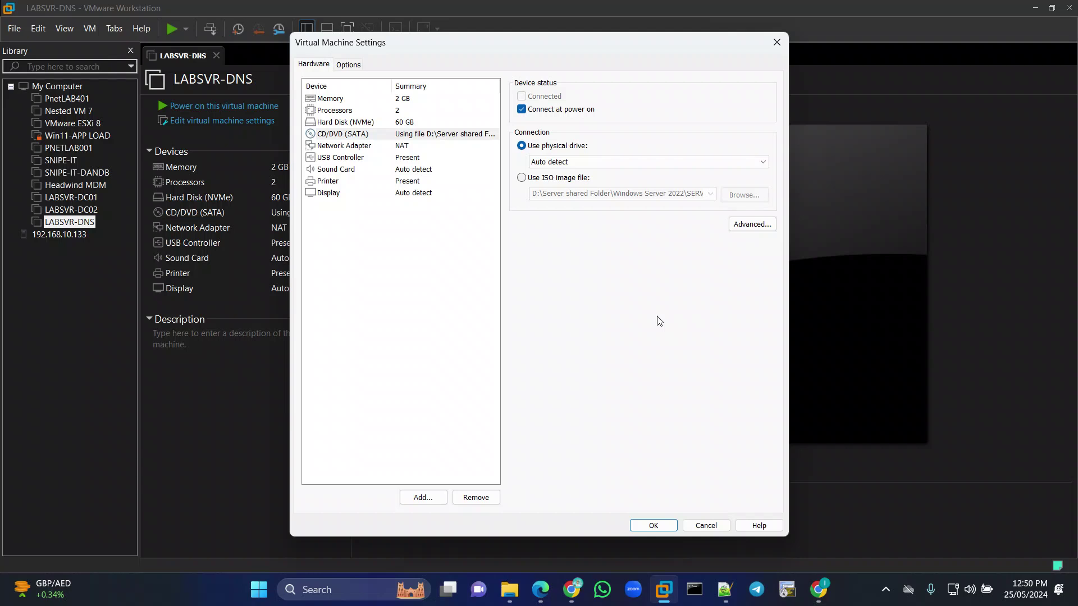
left_click(652, 526)
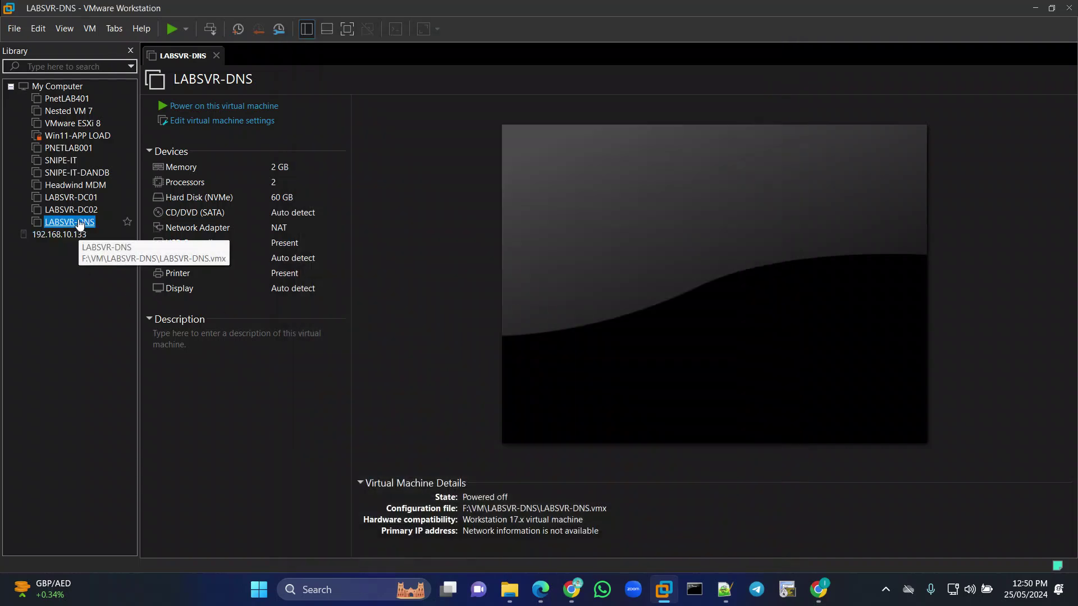
right_click(79, 221)
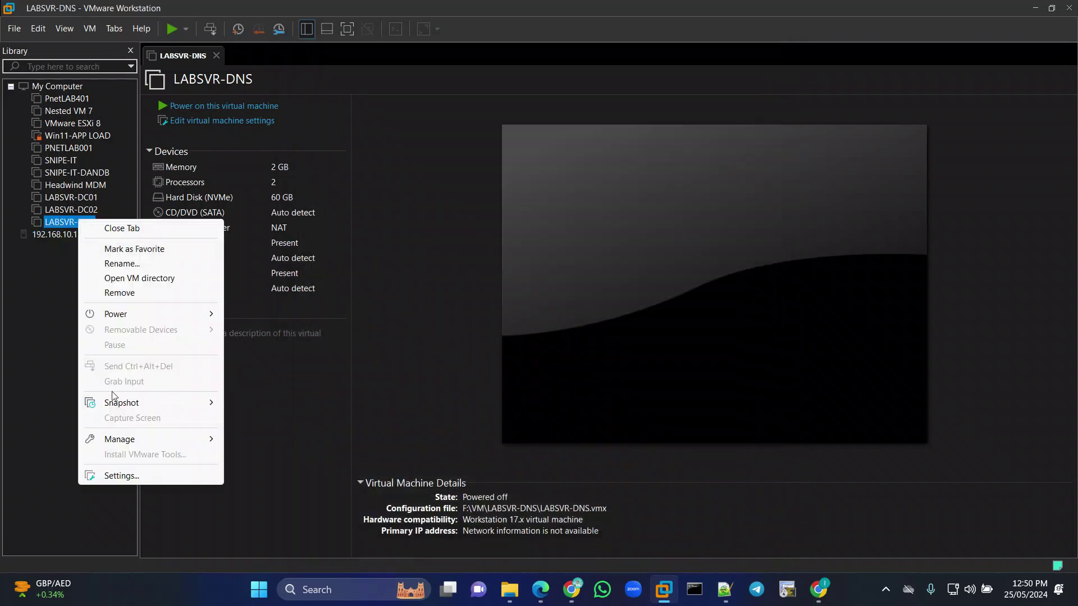
Power on LABSVR-DNS, answer Yes to retrying sata0:1 at each power-on, and hide the Library.
mouse_move(116, 314)
left_click(259, 384)
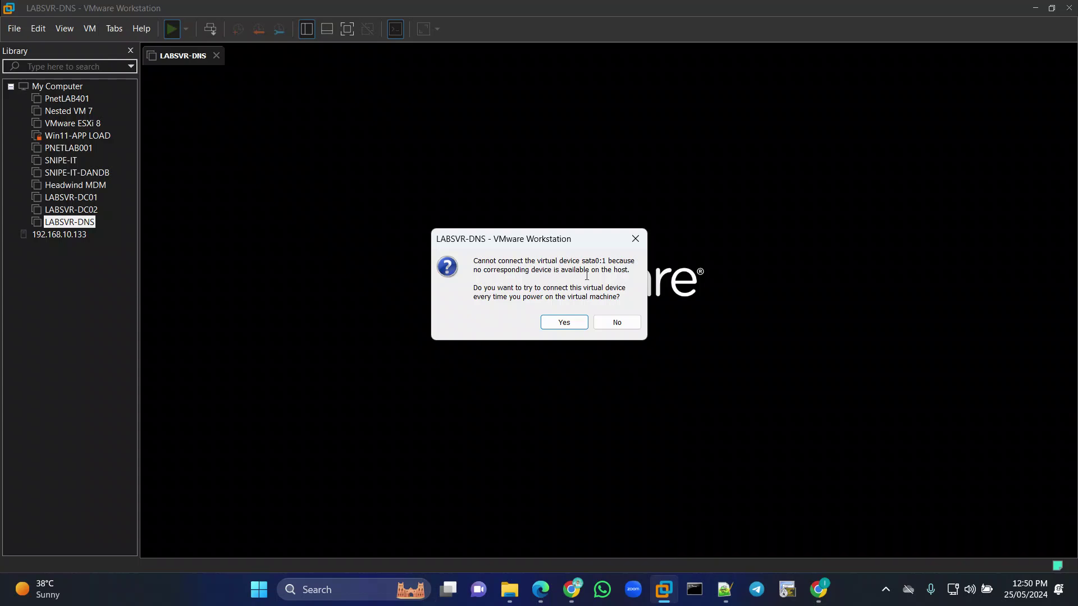
left_click(556, 323)
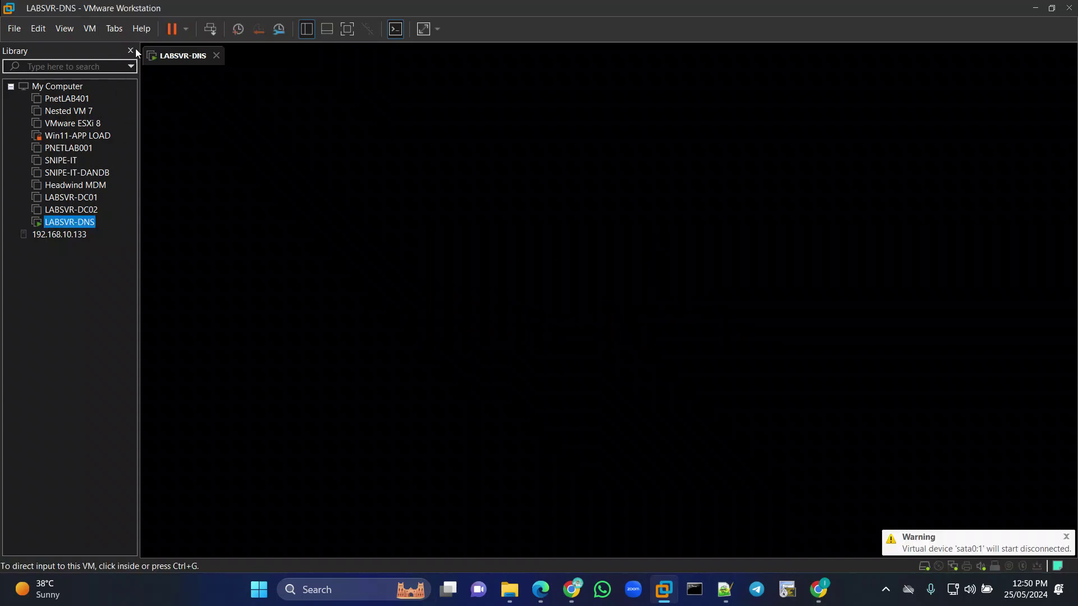
left_click(130, 50)
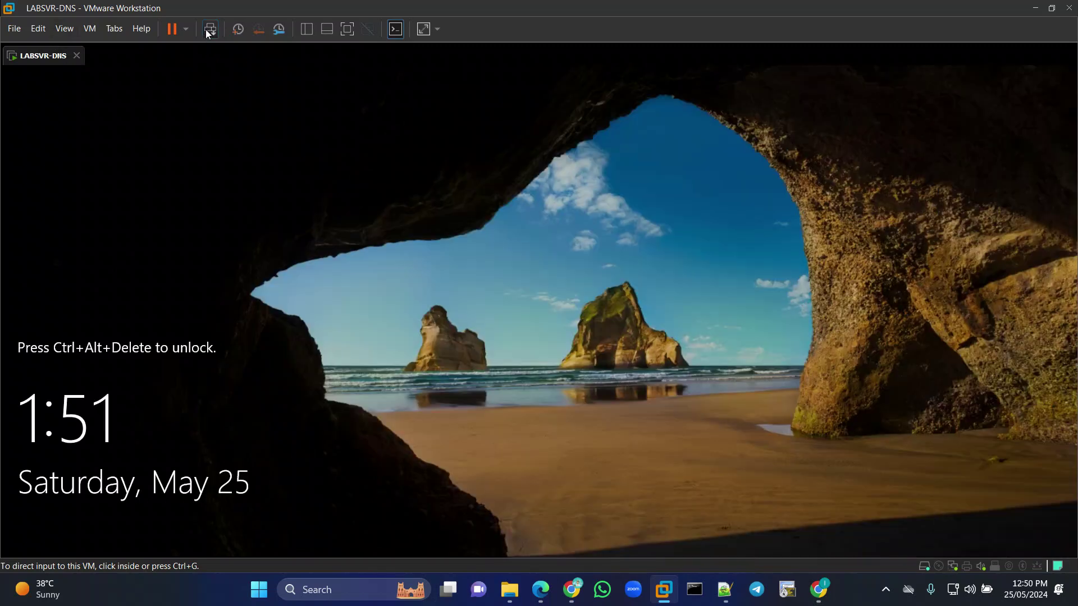
Send Ctrl+Alt+Del to LABSVR-DNS and sign in with the Administrator password.
left_click(208, 29)
left_click(506, 367)
type("•••••••••")
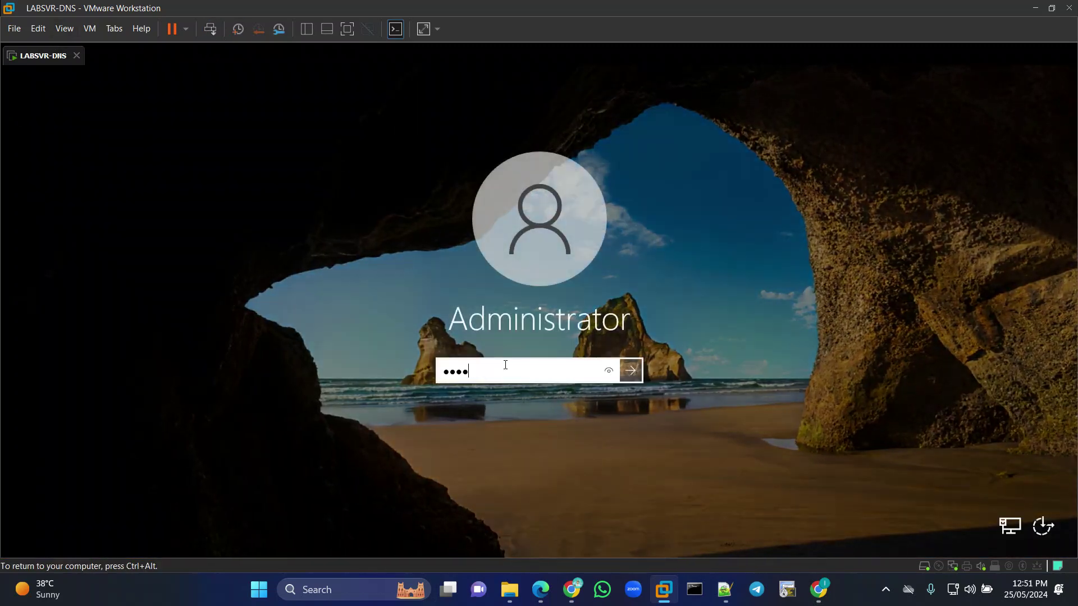
key("Return")
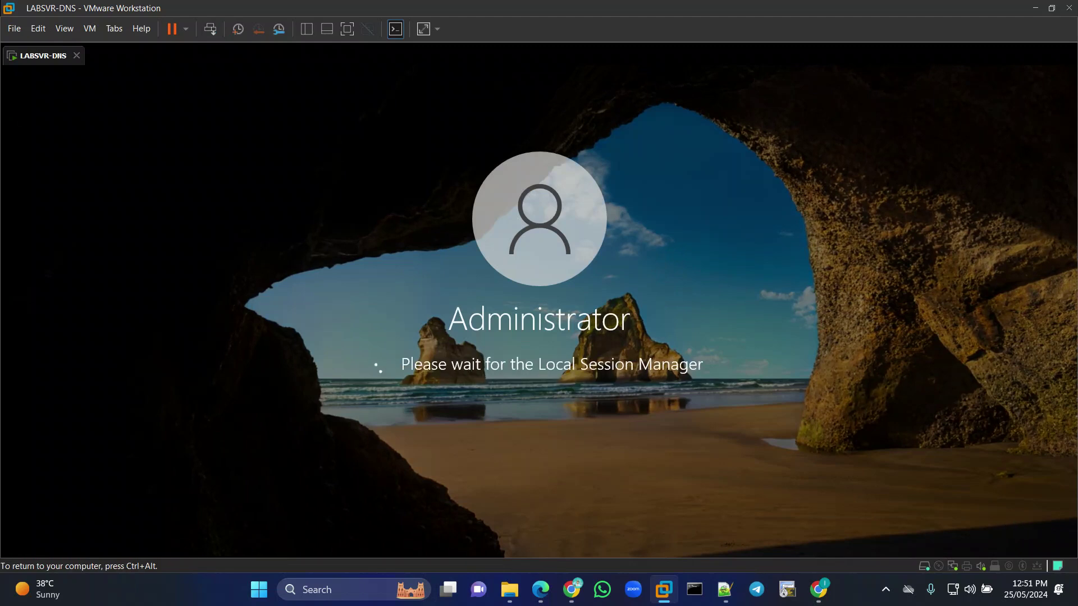